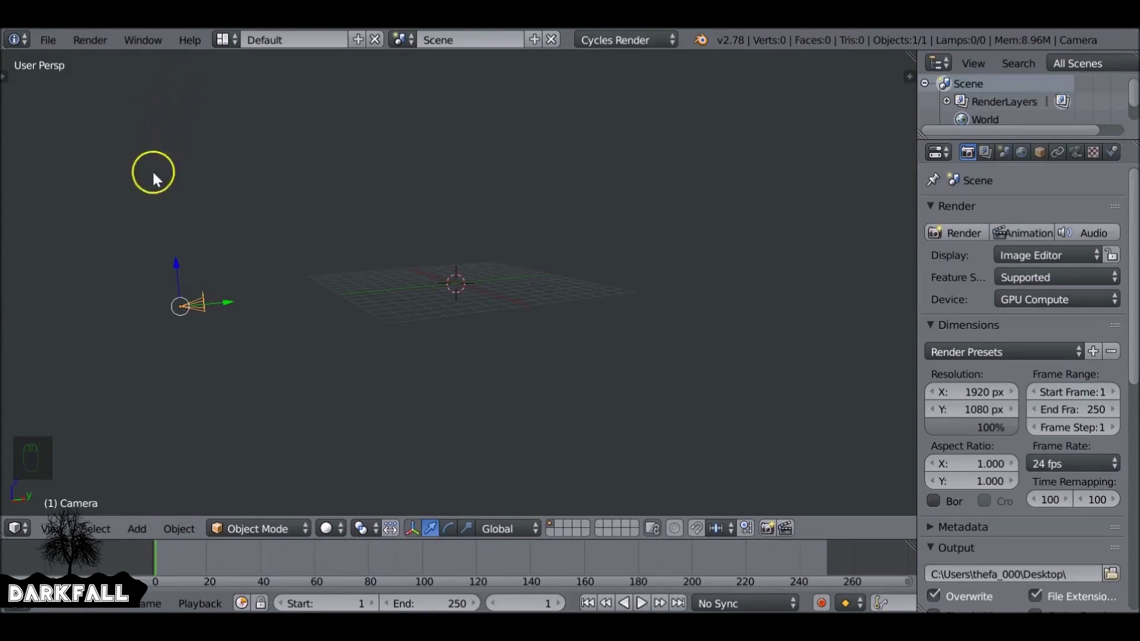
- Replace the 3D view with the Movie Clip Editor and load 0001-0130.avi from the desktop's Tutorials folder
{"action": "left_click", "coordinate": [18, 527]}
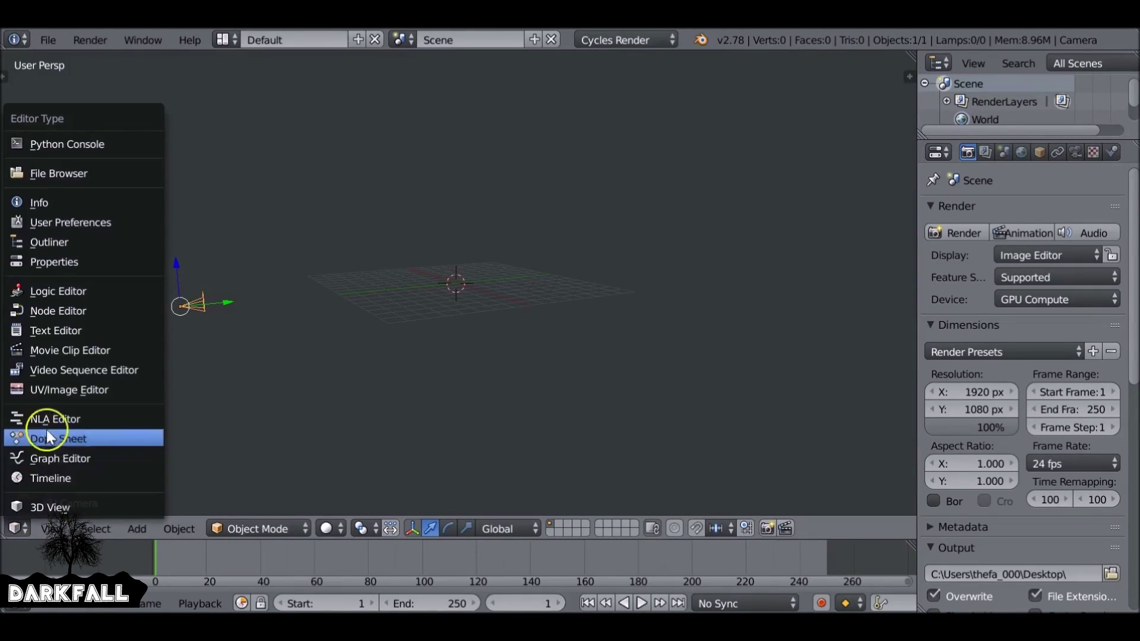
{"action": "left_click", "coordinate": [68, 351]}
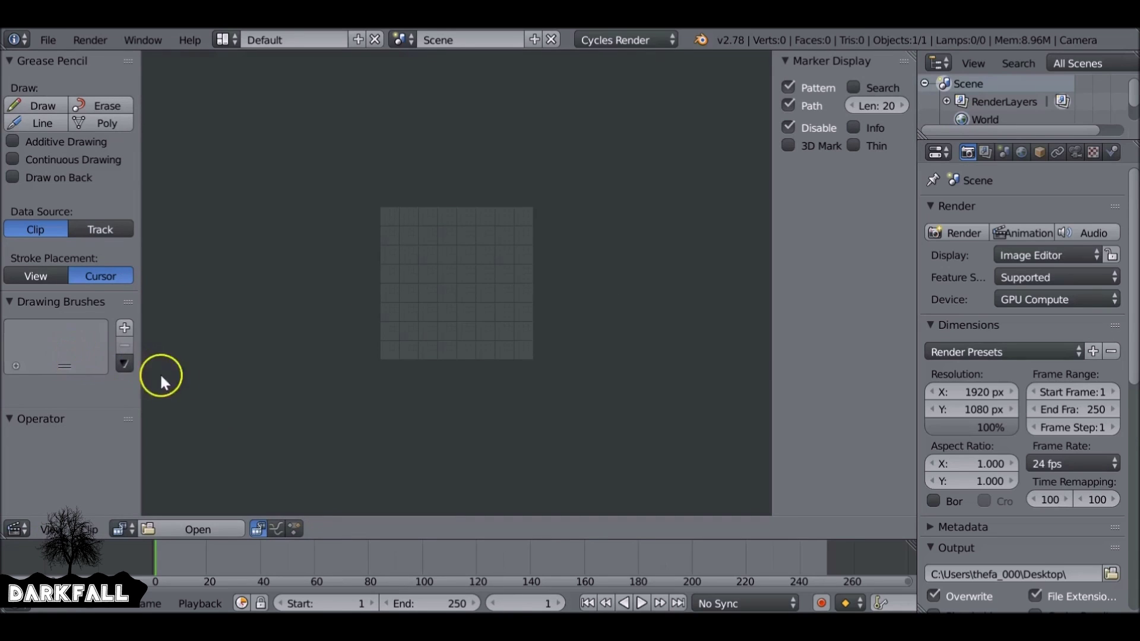
{"action": "left_click", "coordinate": [202, 526]}
{"action": "left_click", "coordinate": [68, 241]}
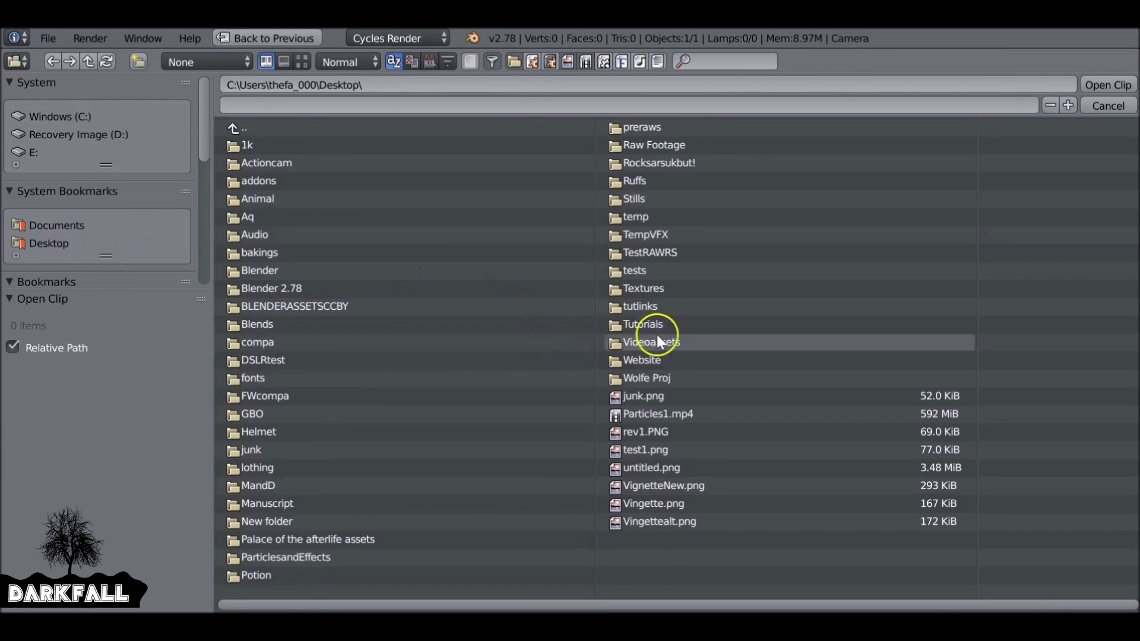
{"action": "double_click", "coordinate": [643, 324]}
{"action": "left_click", "coordinate": [298, 145]}
{"action": "left_click", "coordinate": [1108, 84]}
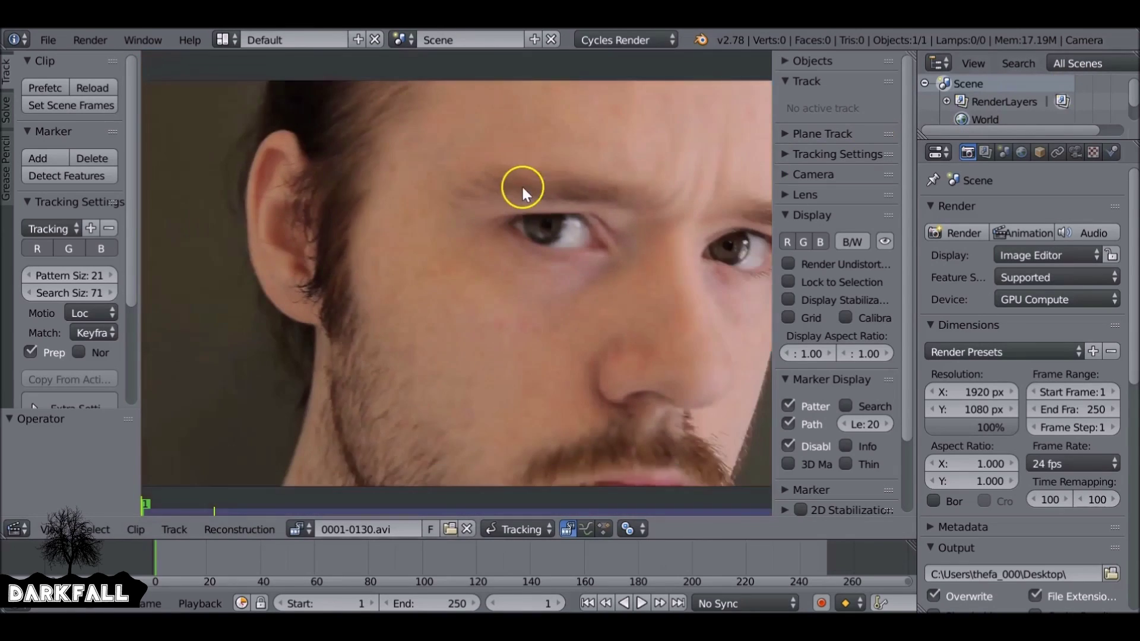
{"action": "scroll", "coordinate": [523, 187], "scroll_direction": "down", "scroll_amount": 5}
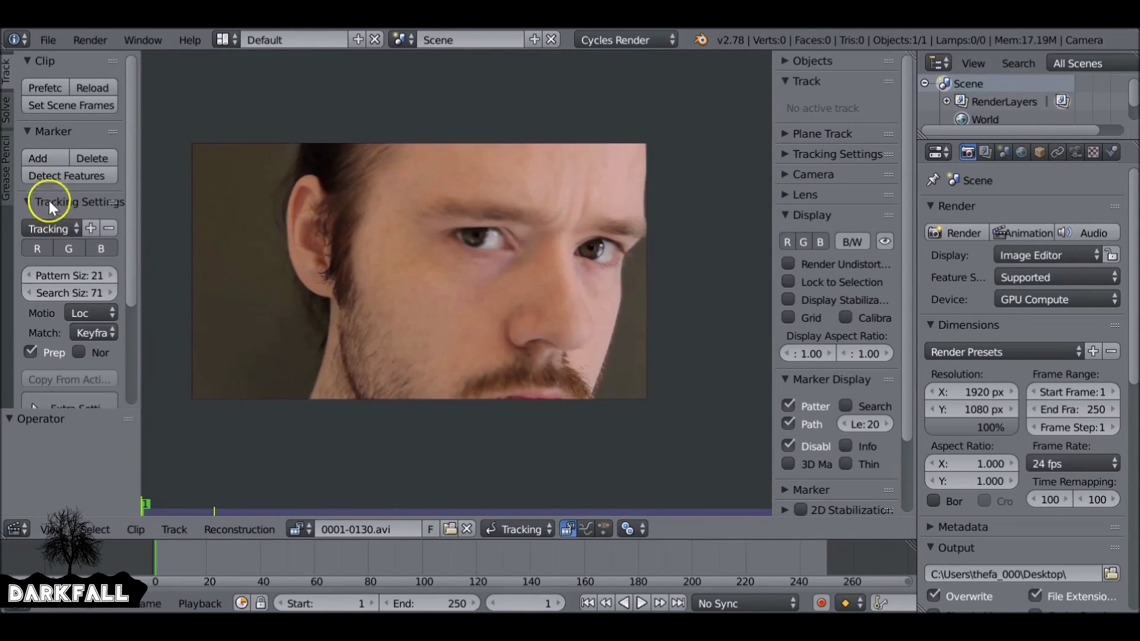
- Match the scene's frame range to the clip and prefetch its frames into memory
{"action": "left_click", "coordinate": [85, 103]}
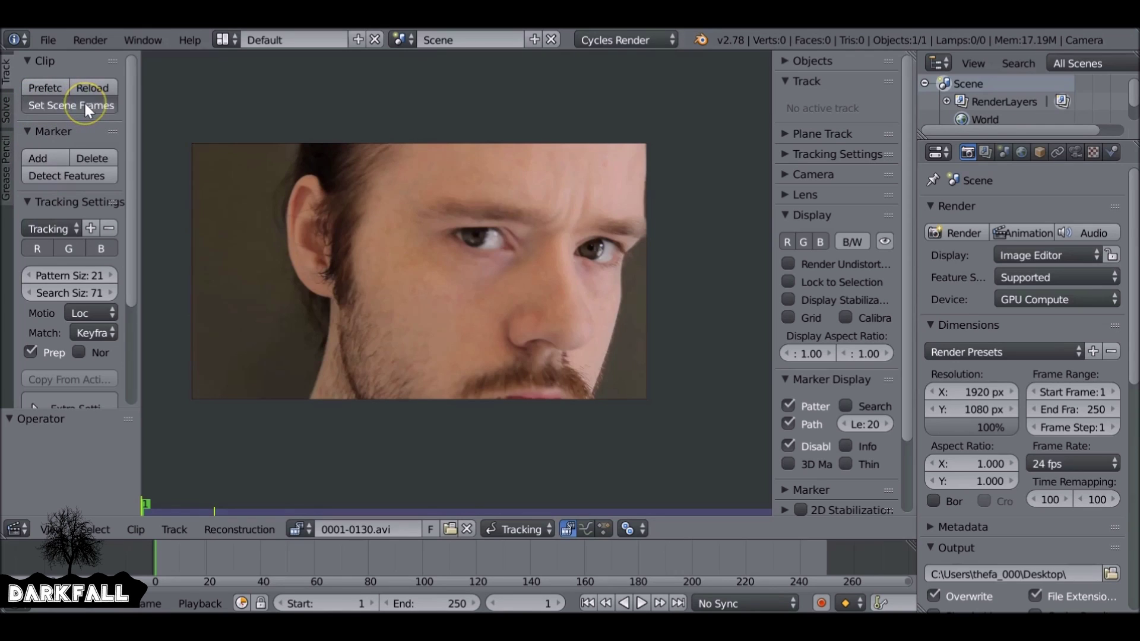
{"action": "middle_click_drag", "start_coordinate": [323, 556], "coordinate": [483, 557], "text": "ctrl"}
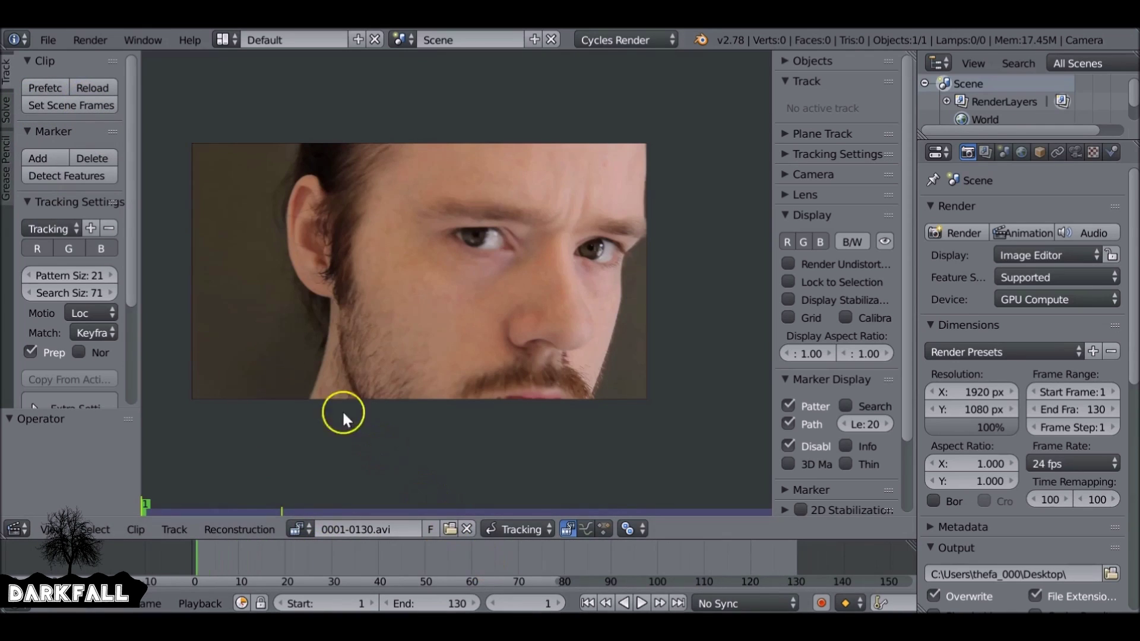
{"action": "left_click", "coordinate": [49, 86]}
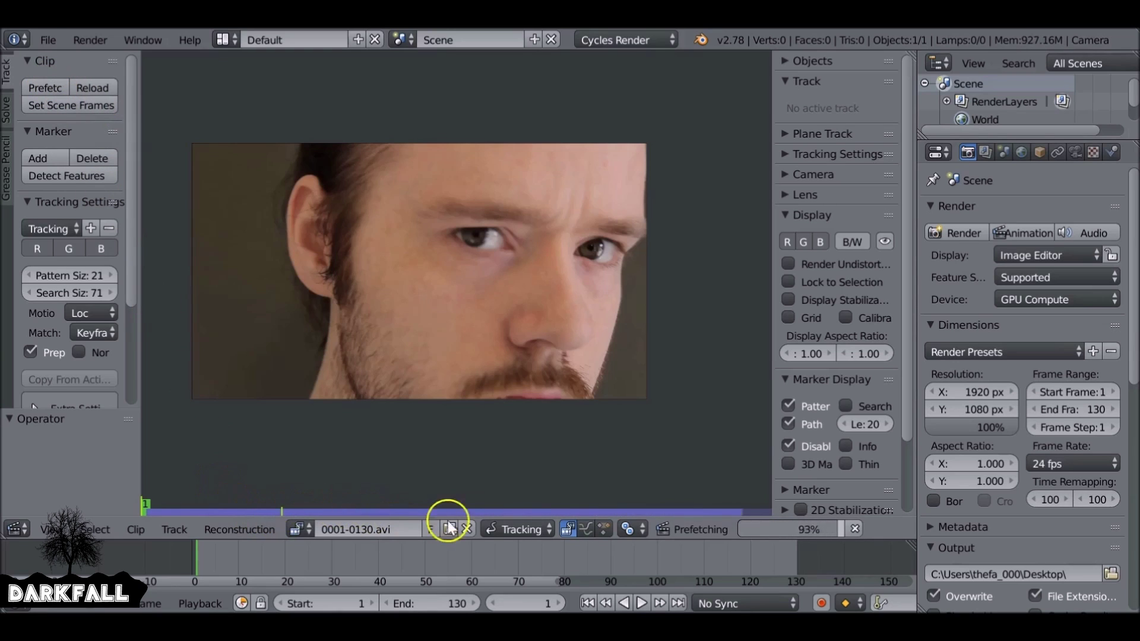
- Review the Sequencer/Clip Editor memory cache limit in the system preferences and save the user settings
{"action": "left_click", "coordinate": [50, 41]}
{"action": "left_click", "coordinate": [117, 239]}
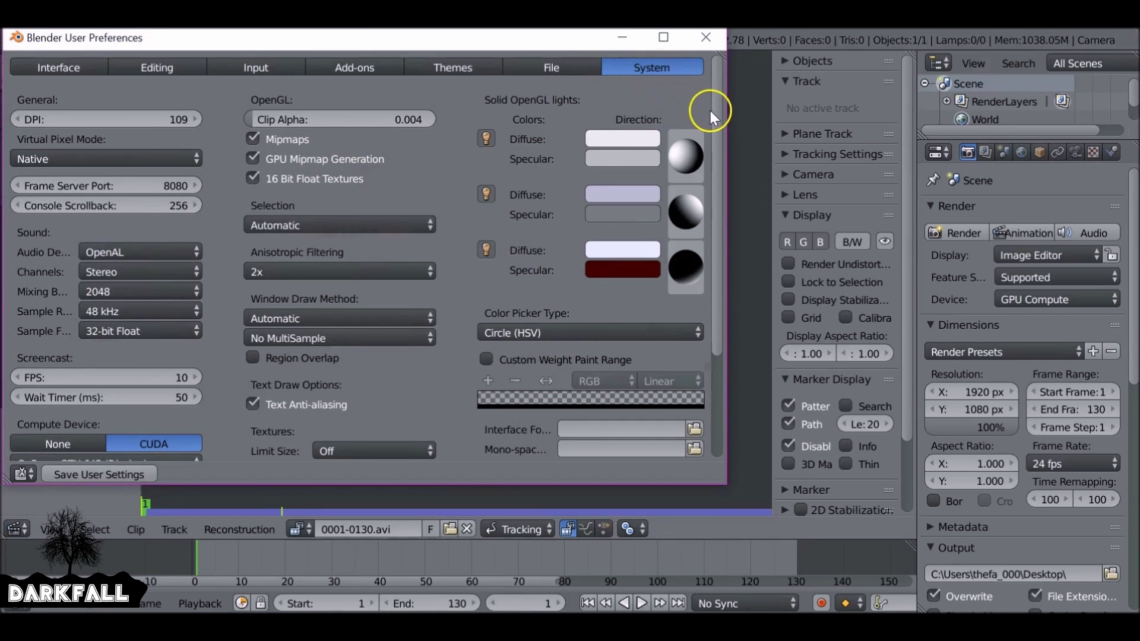
{"action": "left_click_drag", "start_coordinate": [714, 110], "coordinate": [591, 349]}
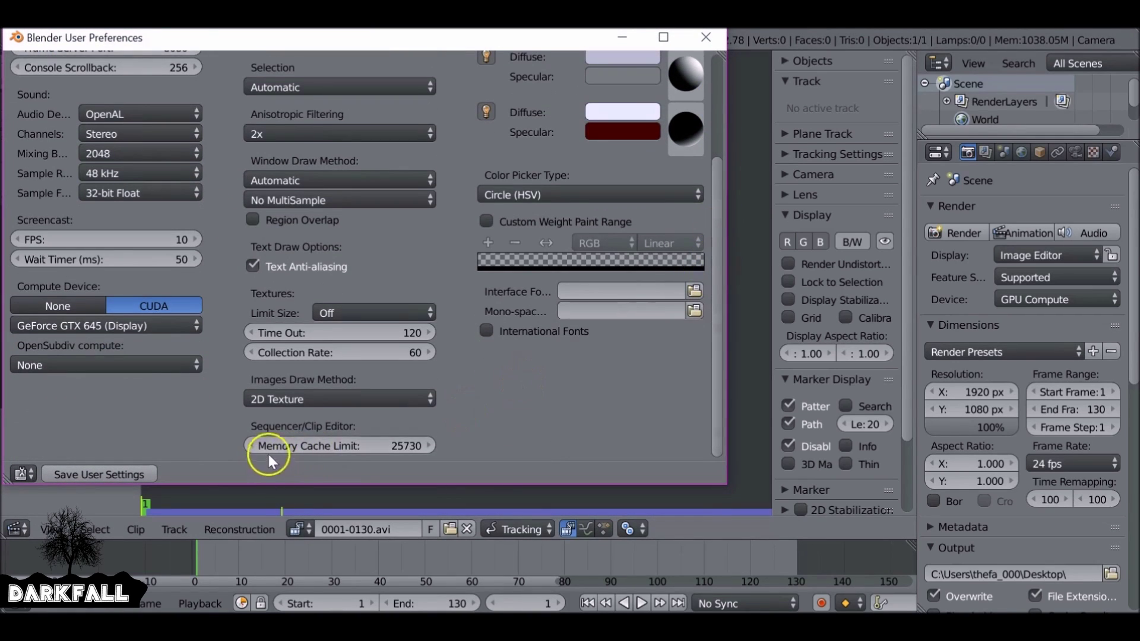
{"action": "left_click_drag", "start_coordinate": [268, 455], "coordinate": [440, 372]}
{"action": "left_click", "coordinate": [133, 479]}
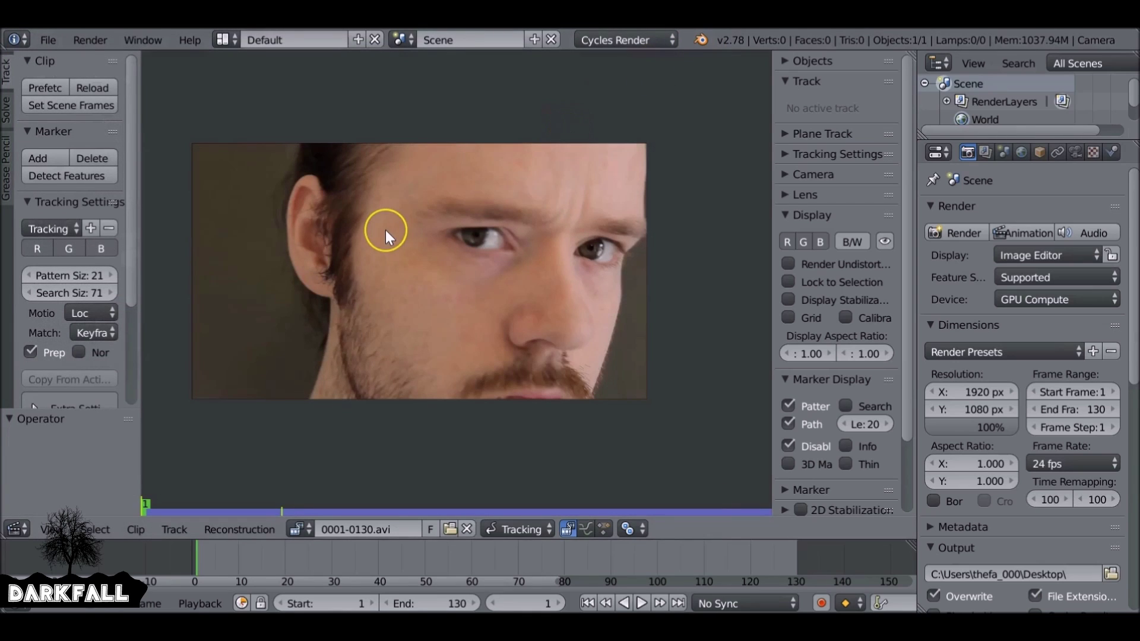
- Save the project over the existing blend file
{"action": "key", "text": "ctrl+s"}
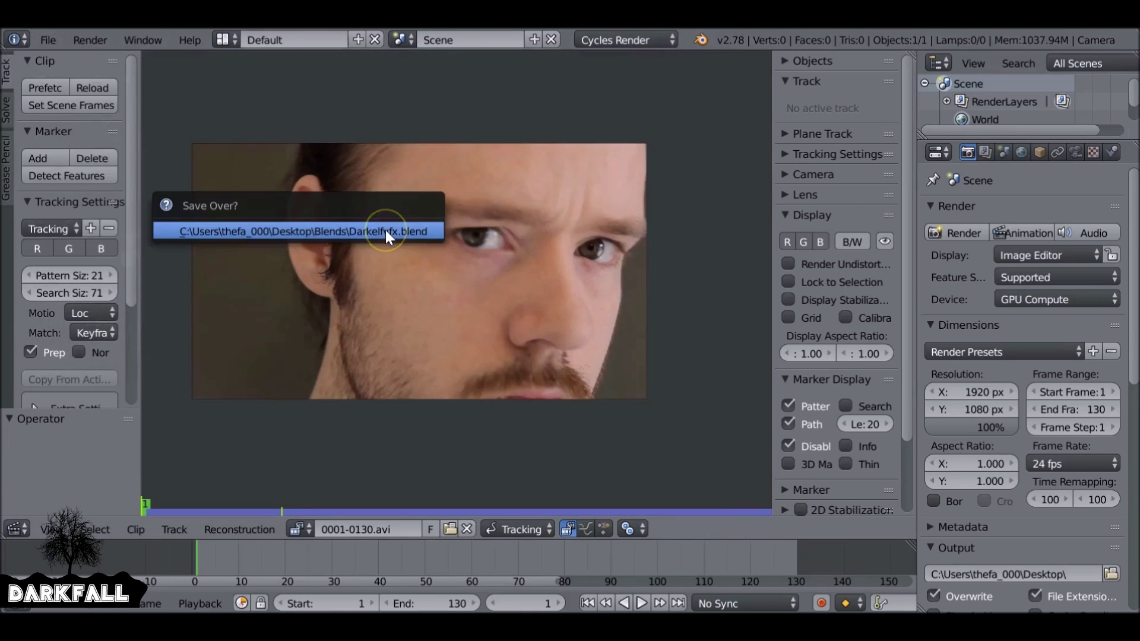
{"action": "left_click", "coordinate": [386, 230]}
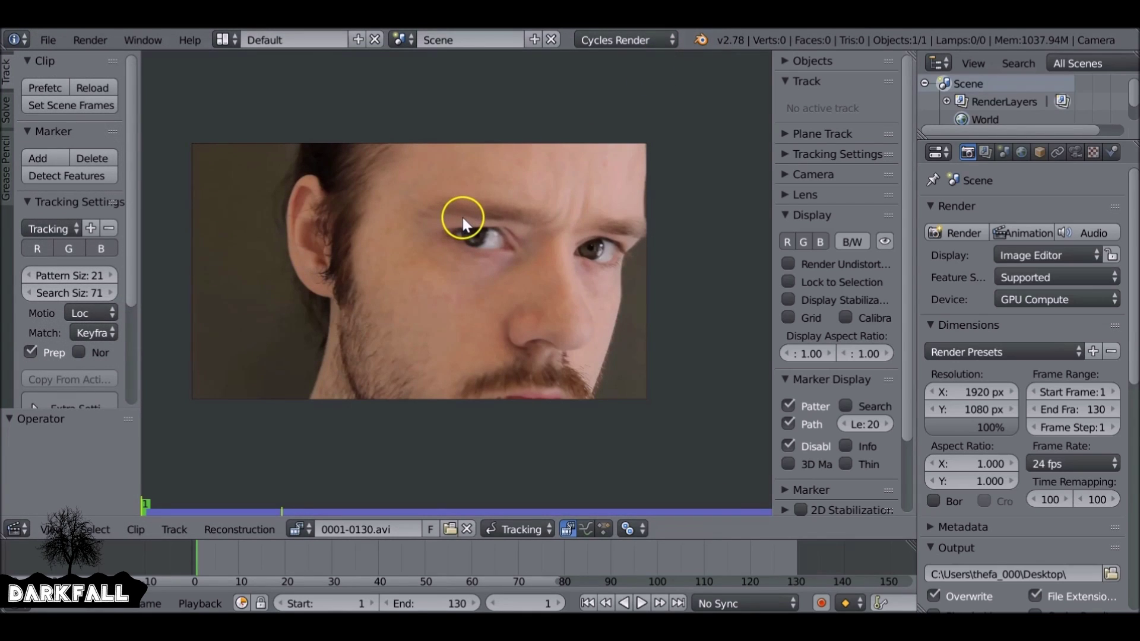
- Play the clip to preview the head movement, widen the tracking tool shelf and return to frame 1
{"action": "key", "text": "alt+a"}
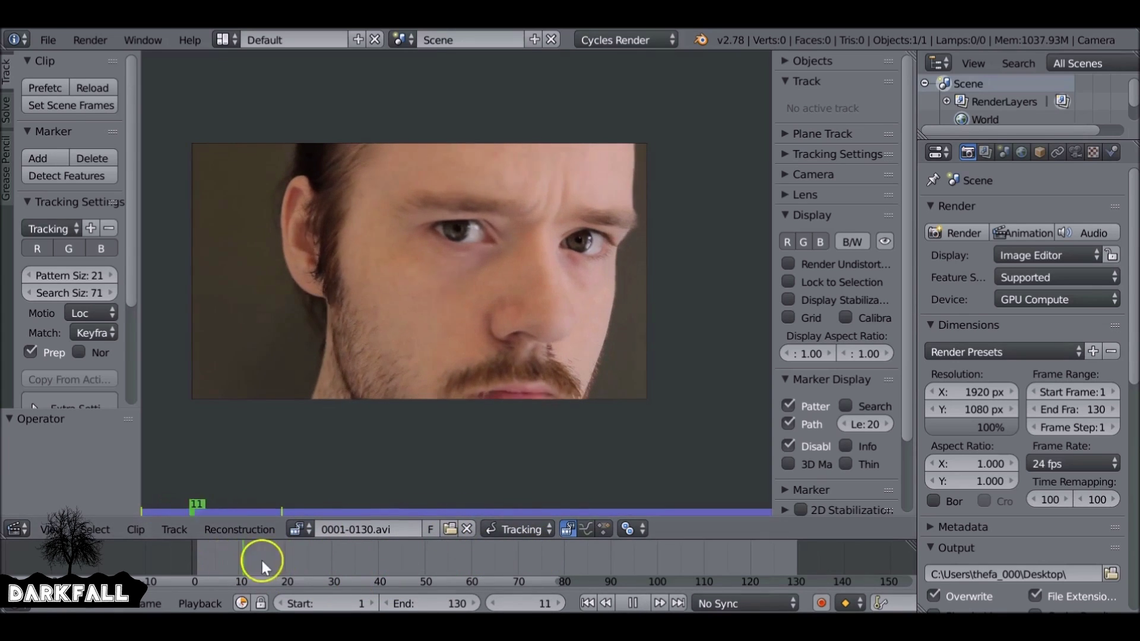
{"action": "key", "text": "alt+a"}
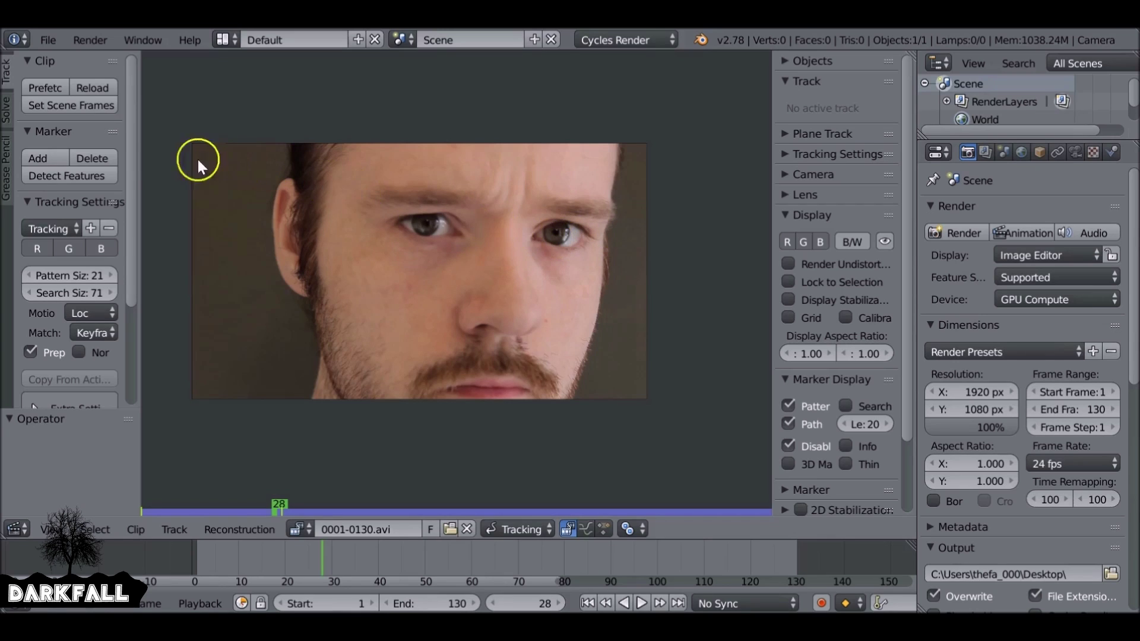
{"action": "left_click_drag", "start_coordinate": [140, 160], "coordinate": [155, 160]}
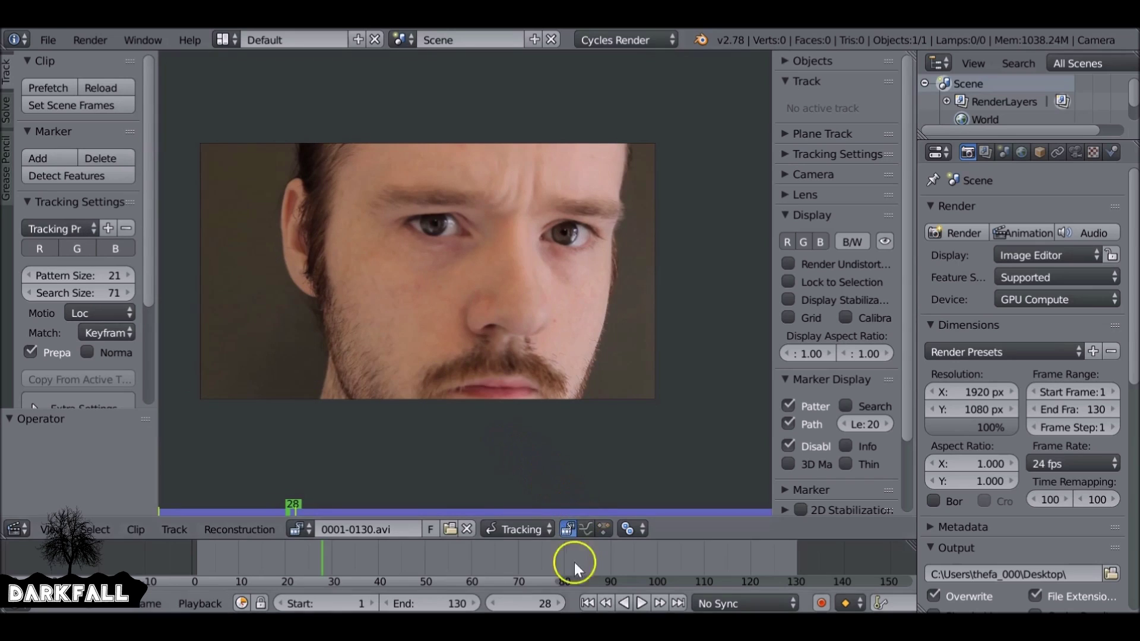
{"action": "left_click", "coordinate": [586, 603]}
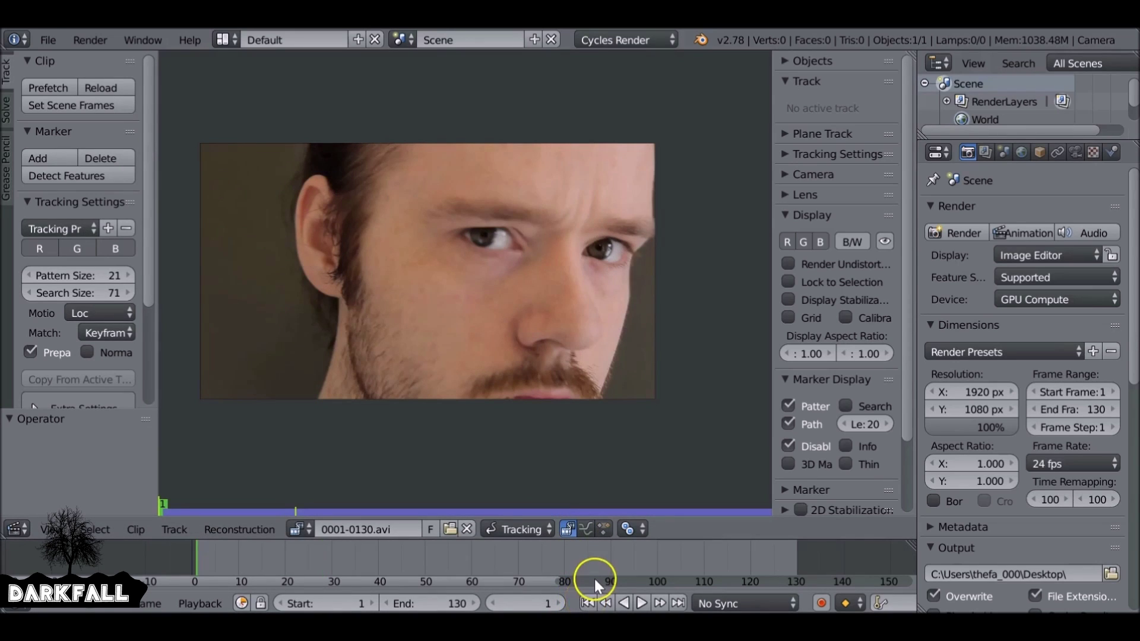
- Set the tracking motion model to Affine, match patterns to the previous frame and enable Normalize
{"action": "left_click", "coordinate": [99, 311]}
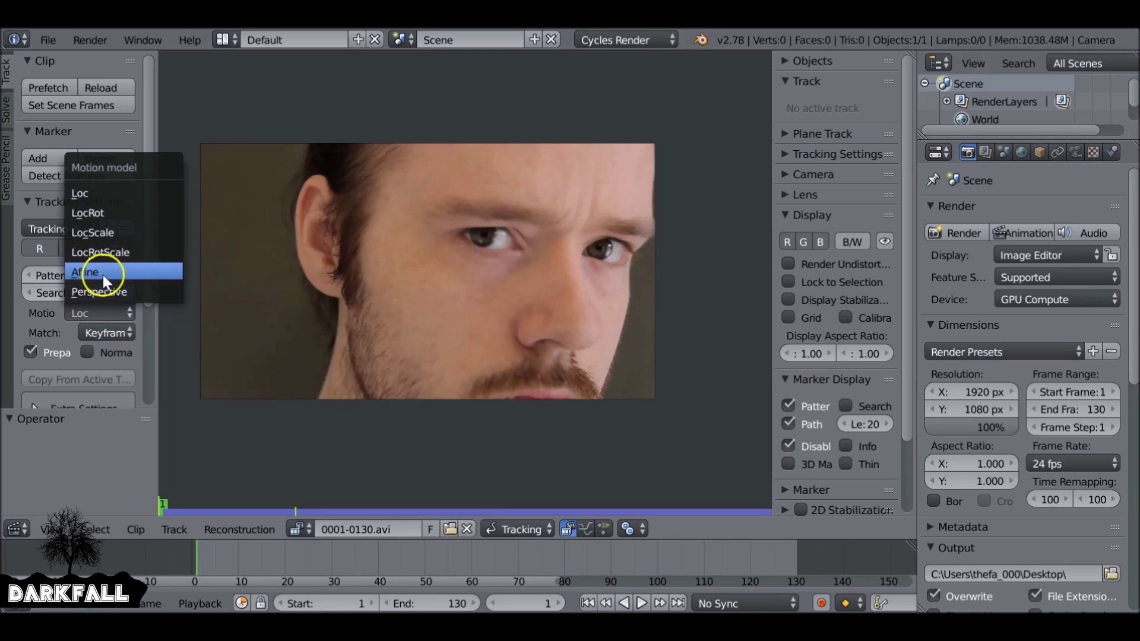
{"action": "left_click", "coordinate": [129, 271]}
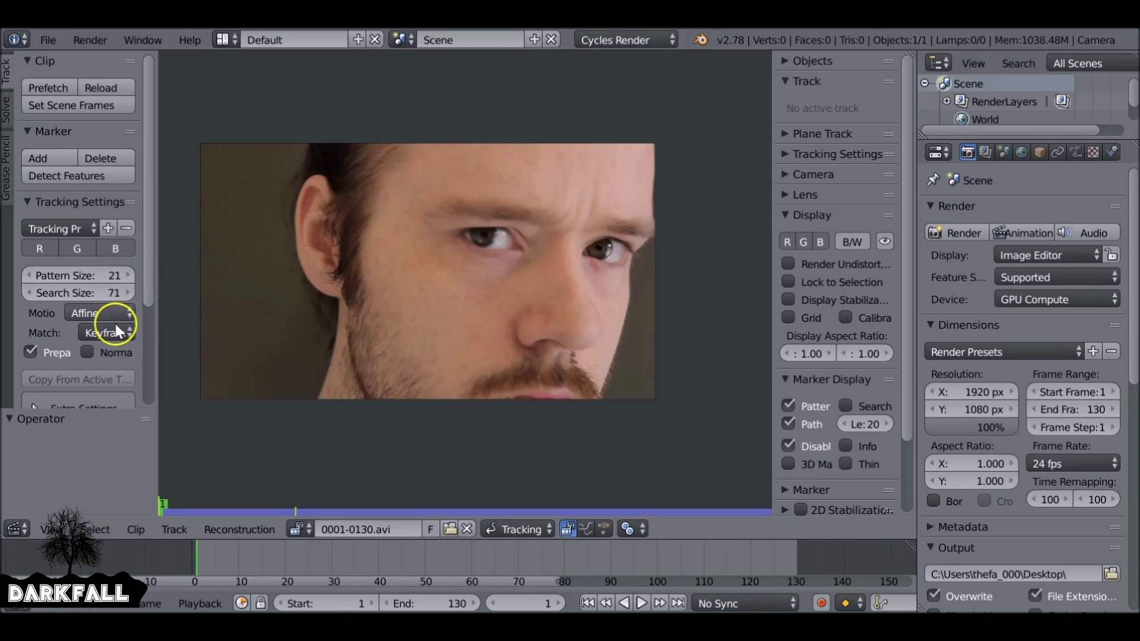
{"action": "left_click", "coordinate": [95, 334]}
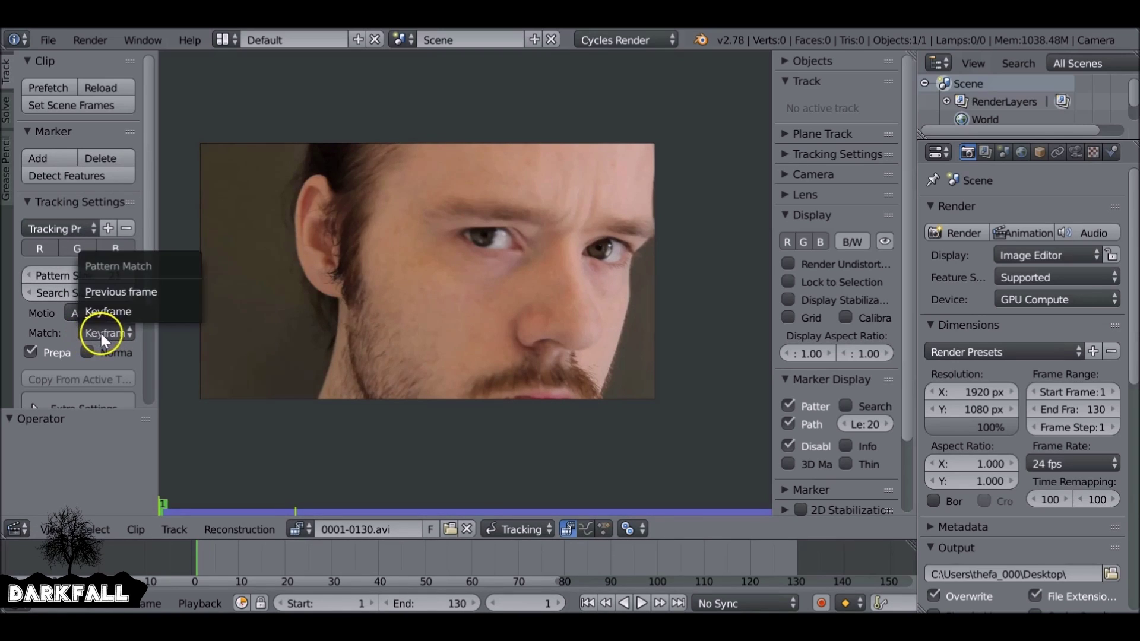
{"action": "left_click", "coordinate": [129, 294]}
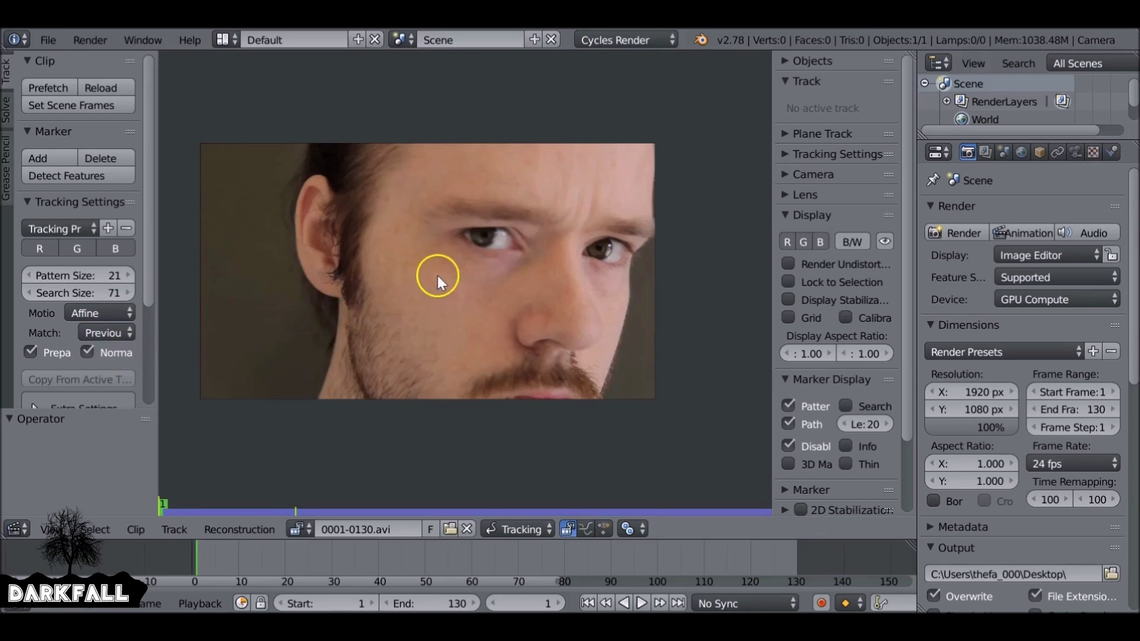
- Add a tracking marker on the temple between the ear and eye and scale it up about 6.7 times
{"action": "left_click", "coordinate": [386, 255], "text": "ctrl"}
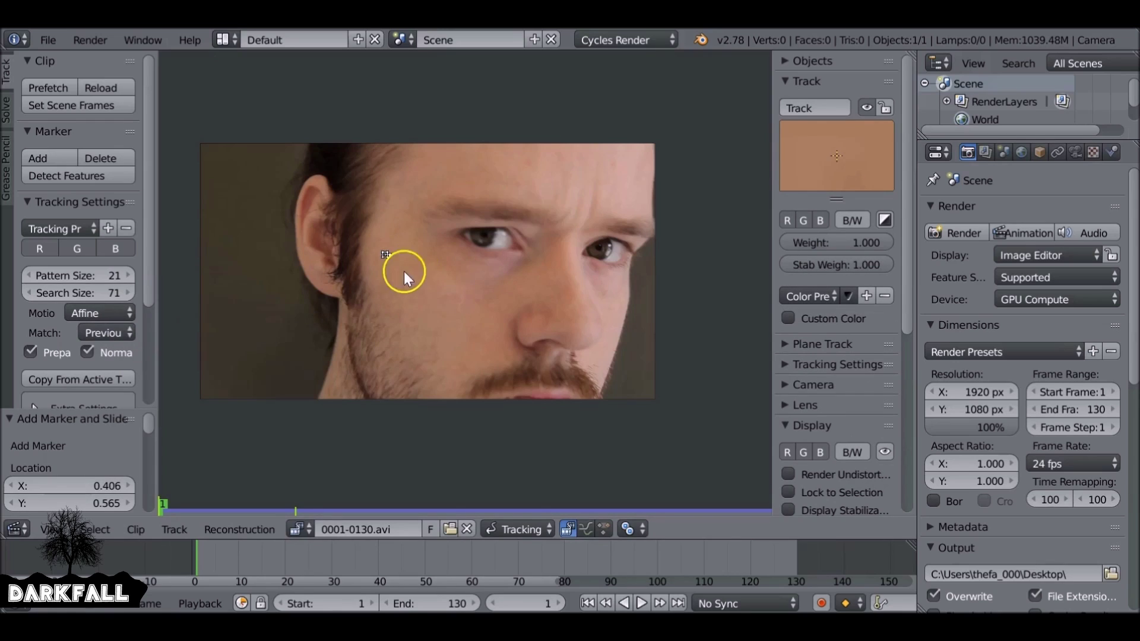
{"action": "key", "text": "s"}
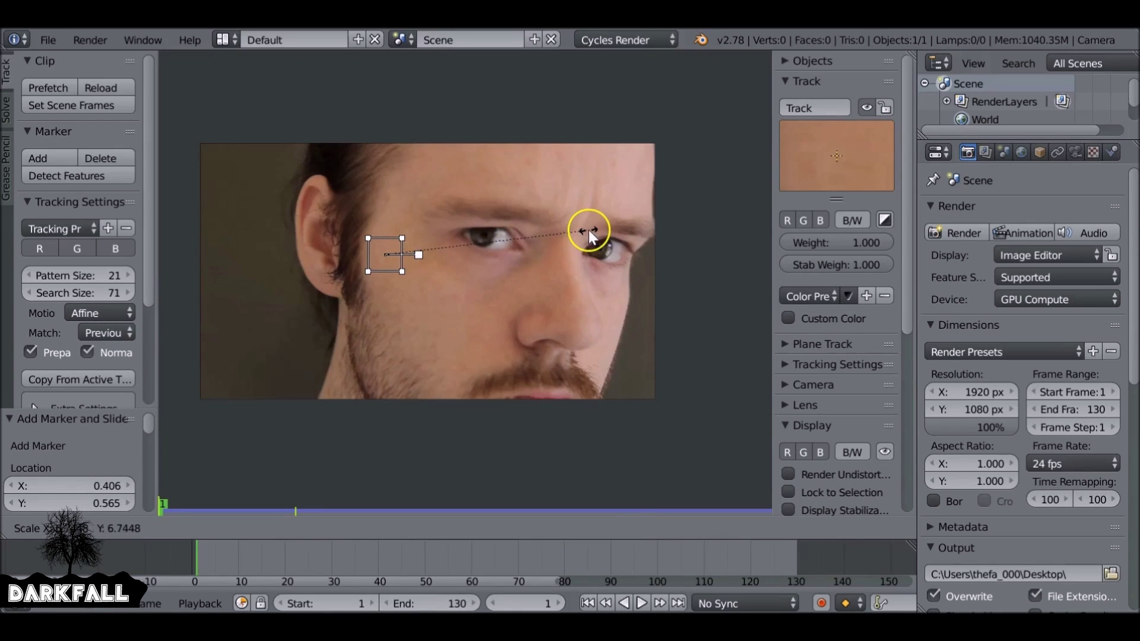
{"action": "left_click", "coordinate": [589, 230]}
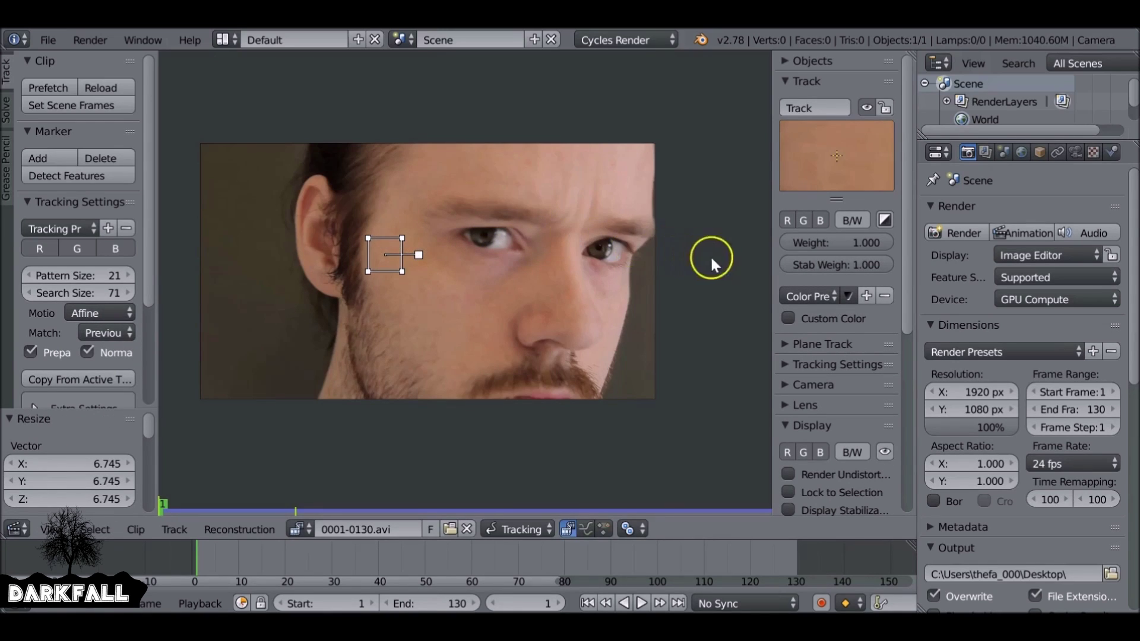
- Display the marker's search area, tighten it around the pattern and scale the whole marker to about 0.87
{"action": "left_click_drag", "start_coordinate": [909, 246], "coordinate": [896, 390]}
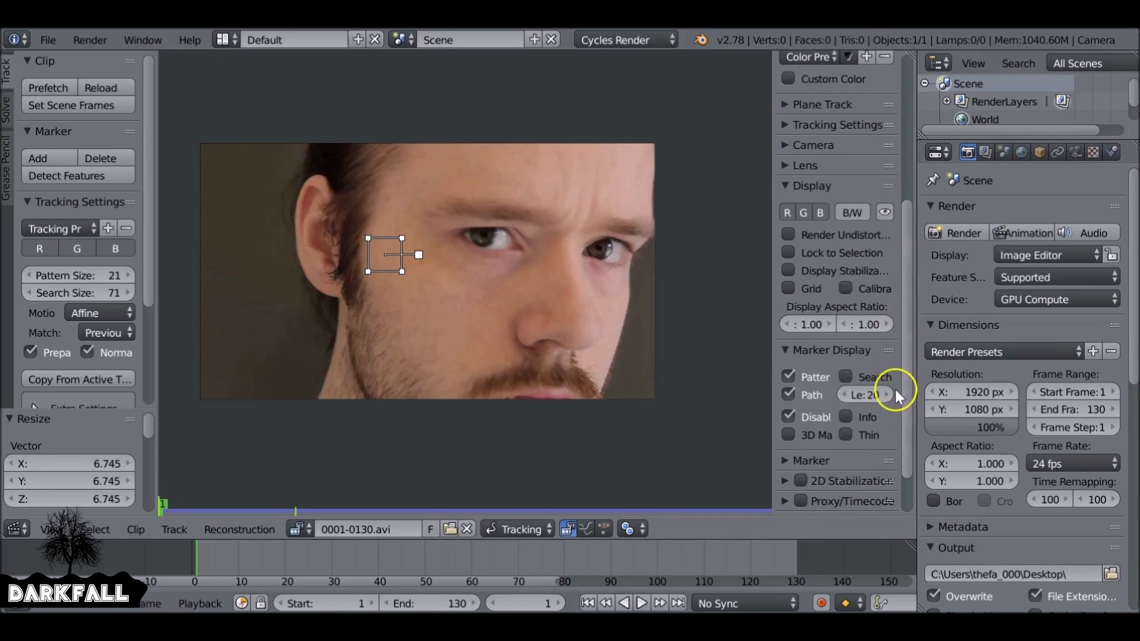
{"action": "left_click", "coordinate": [847, 376]}
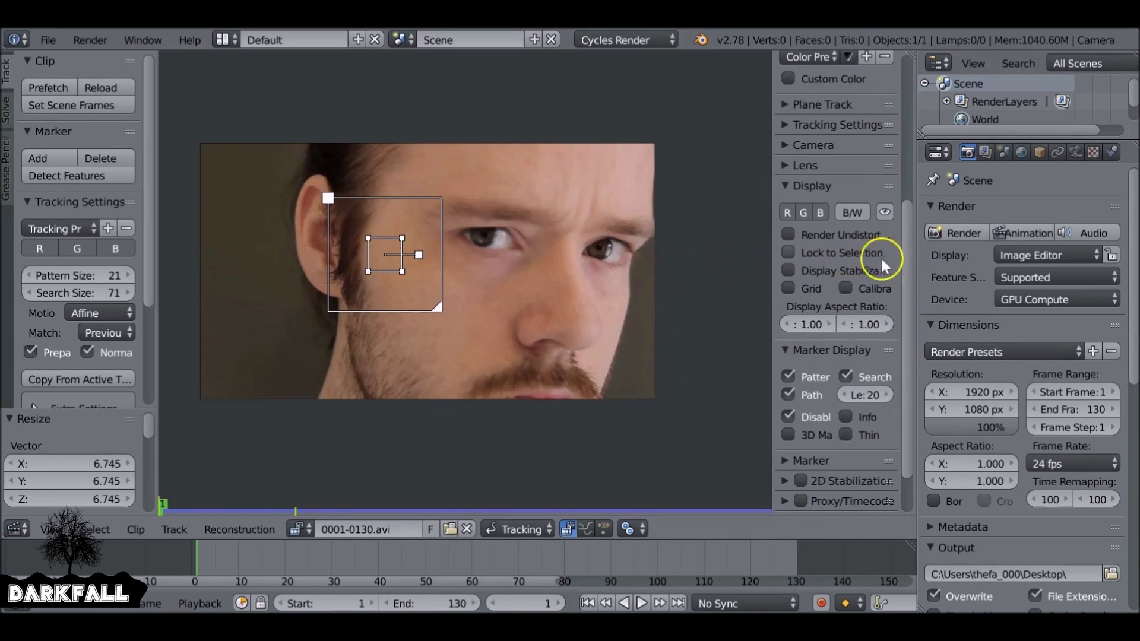
{"action": "left_click_drag", "start_coordinate": [909, 257], "coordinate": [896, 112]}
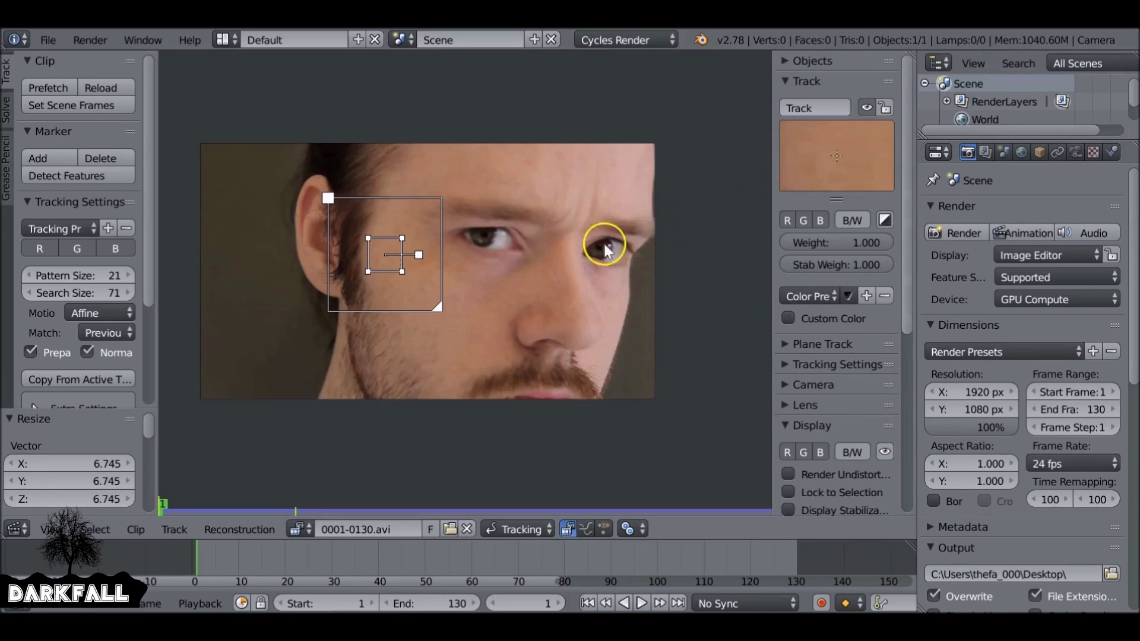
{"action": "mouse_move", "coordinate": [436, 304]}
{"action": "left_mouse_down"}
{"action": "mouse_move", "coordinate": [409, 280]}
{"action": "mouse_move", "coordinate": [419, 280]}
{"action": "left_mouse_up"}
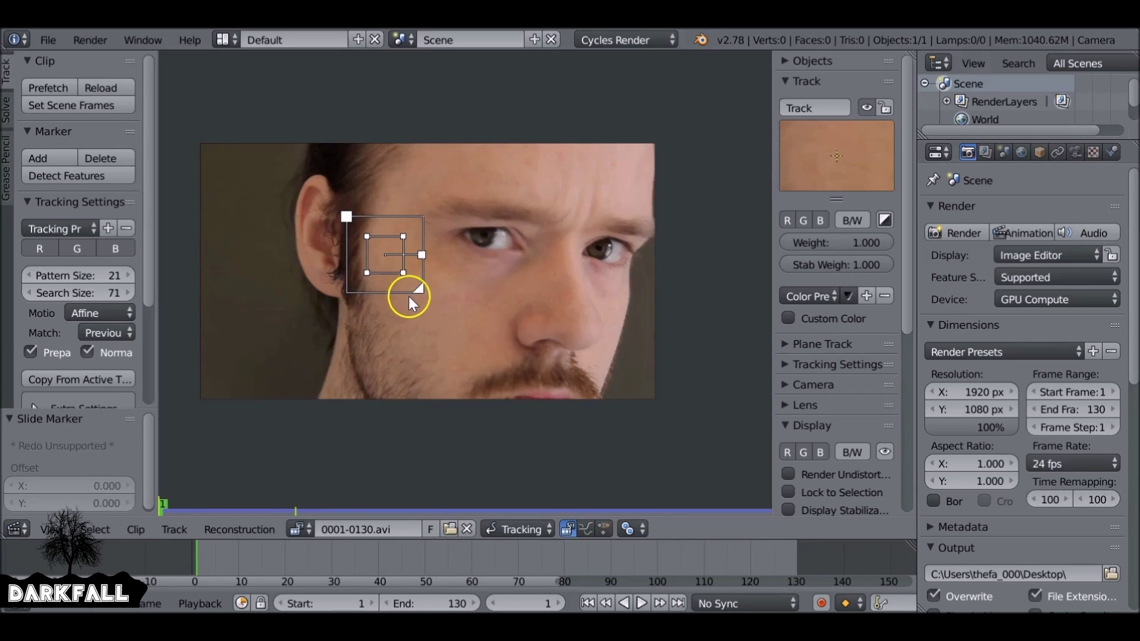
{"action": "key", "text": "s"}
{"action": "left_click", "coordinate": [398, 294]}
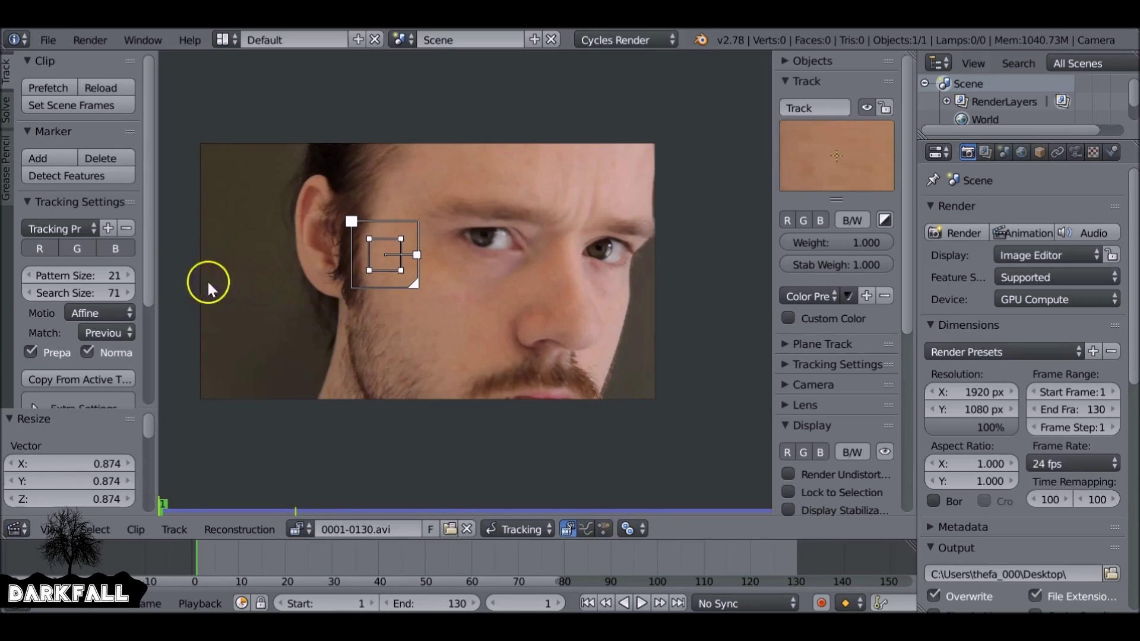
- Copy the active track's settings as the tracking defaults and move the marker to the eyebrow's outer end near the temple
{"action": "scroll", "coordinate": [145, 279], "scroll_direction": "down", "scroll_amount": 2}
{"action": "left_click", "coordinate": [62, 327]}
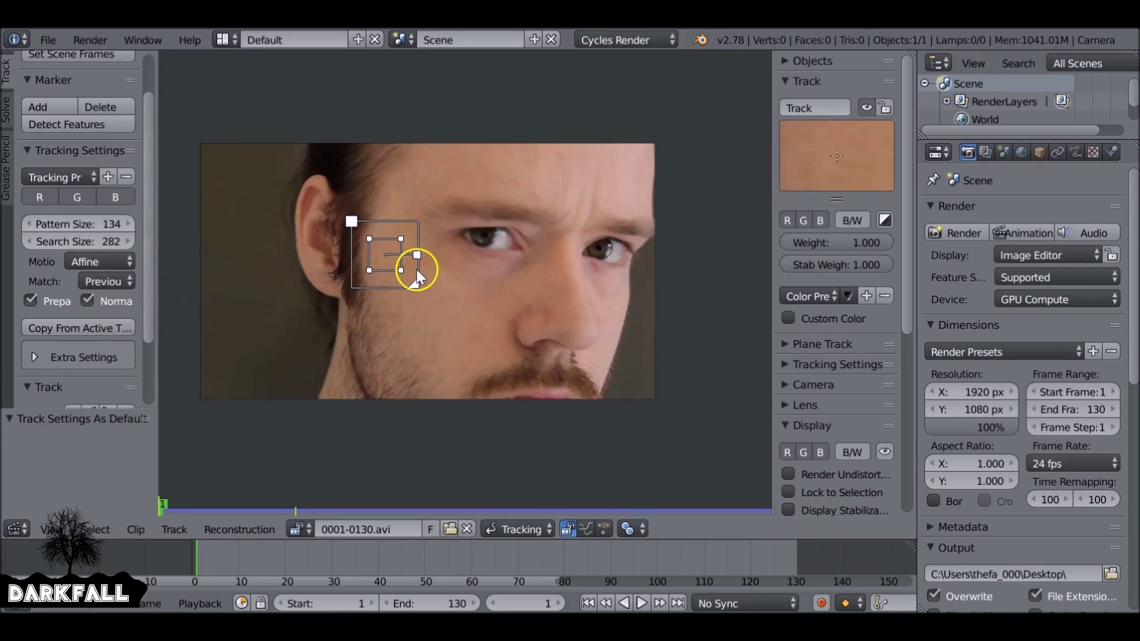
{"action": "key", "text": "g"}
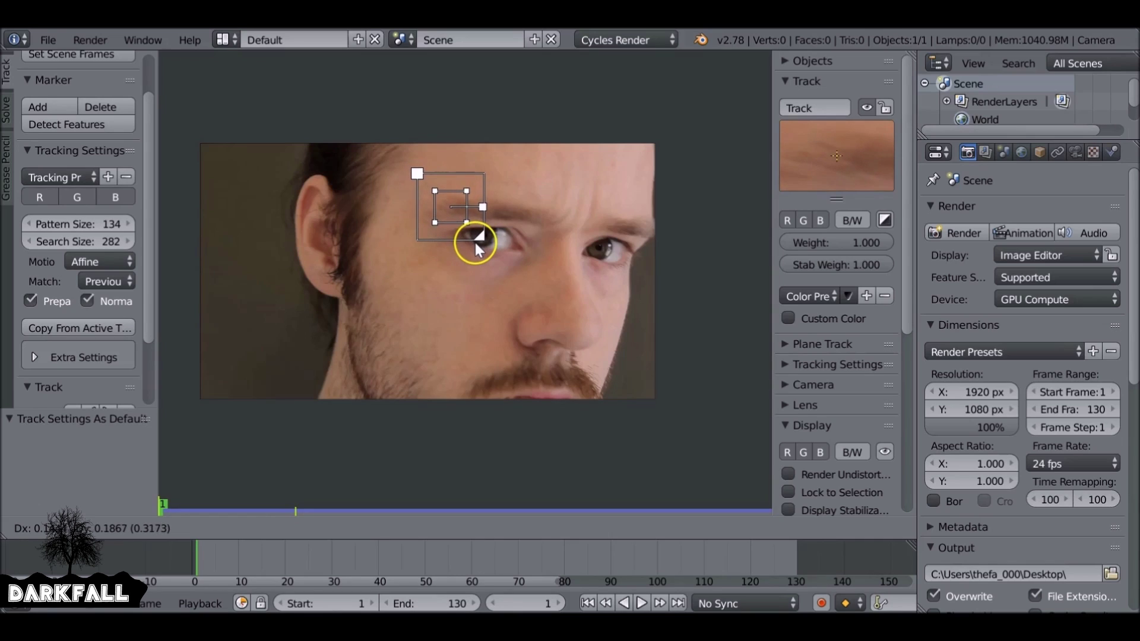
{"action": "left_click", "coordinate": [470, 244]}
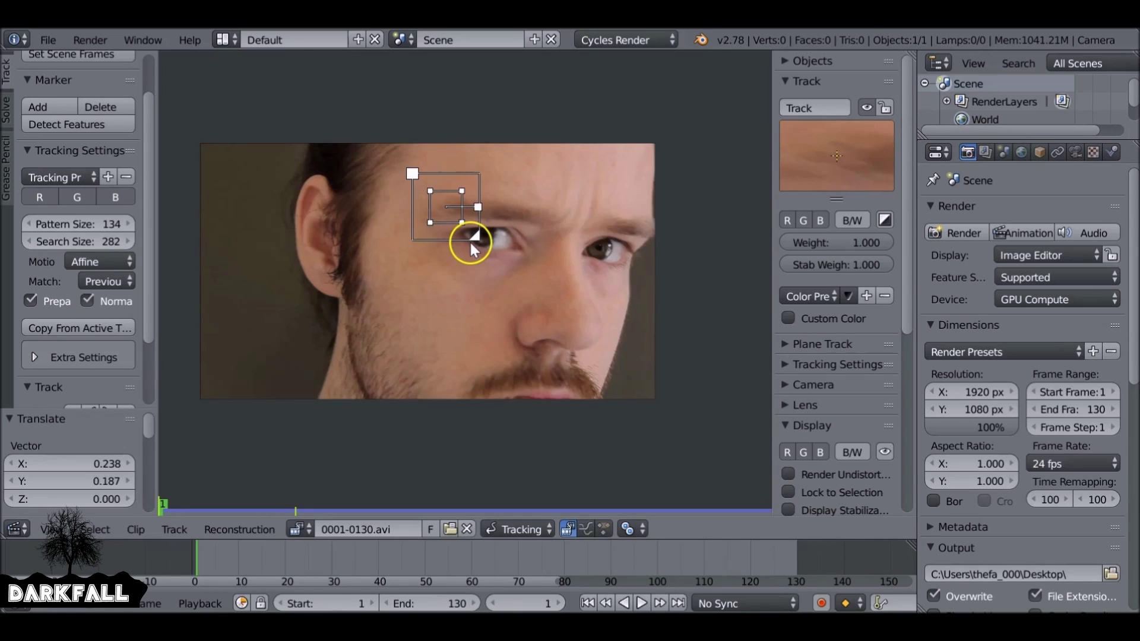
- Add a marker at the same eyebrow's inner end, nudge it slightly, and add another beside the nostril
{"action": "left_click", "coordinate": [516, 254]}
{"action": "left_click", "coordinate": [554, 219], "text": "ctrl"}
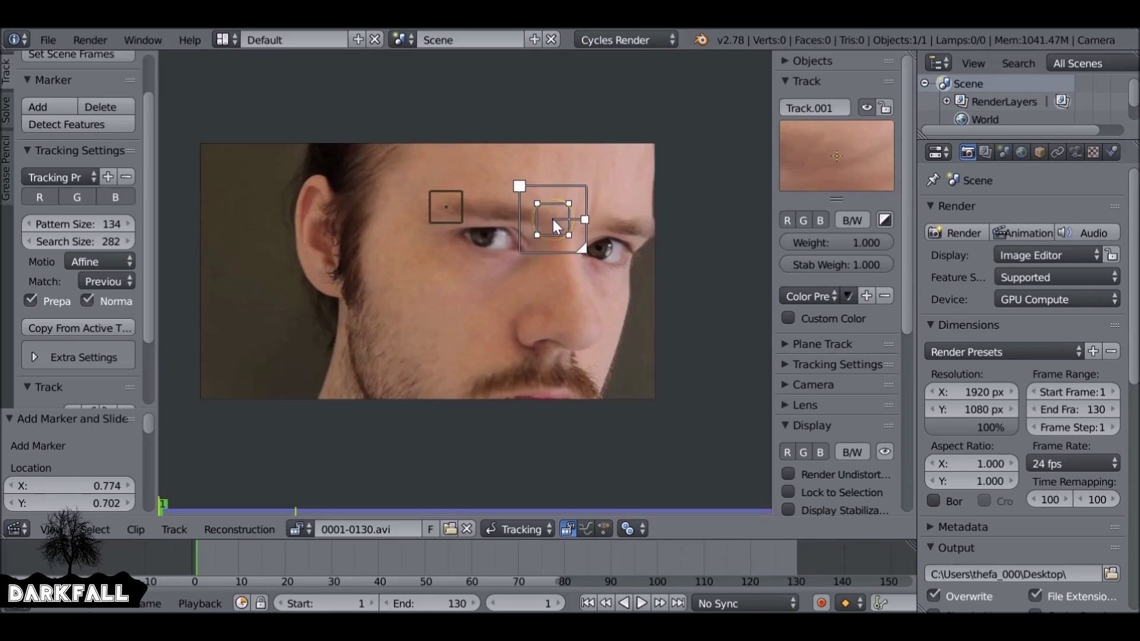
{"action": "mouse_move", "coordinate": [574, 228]}
{"action": "left_mouse_down"}
{"action": "mouse_move", "coordinate": [562, 251]}
{"action": "mouse_move", "coordinate": [564, 241]}
{"action": "left_mouse_up"}
{"action": "left_click", "coordinate": [830, 160]}
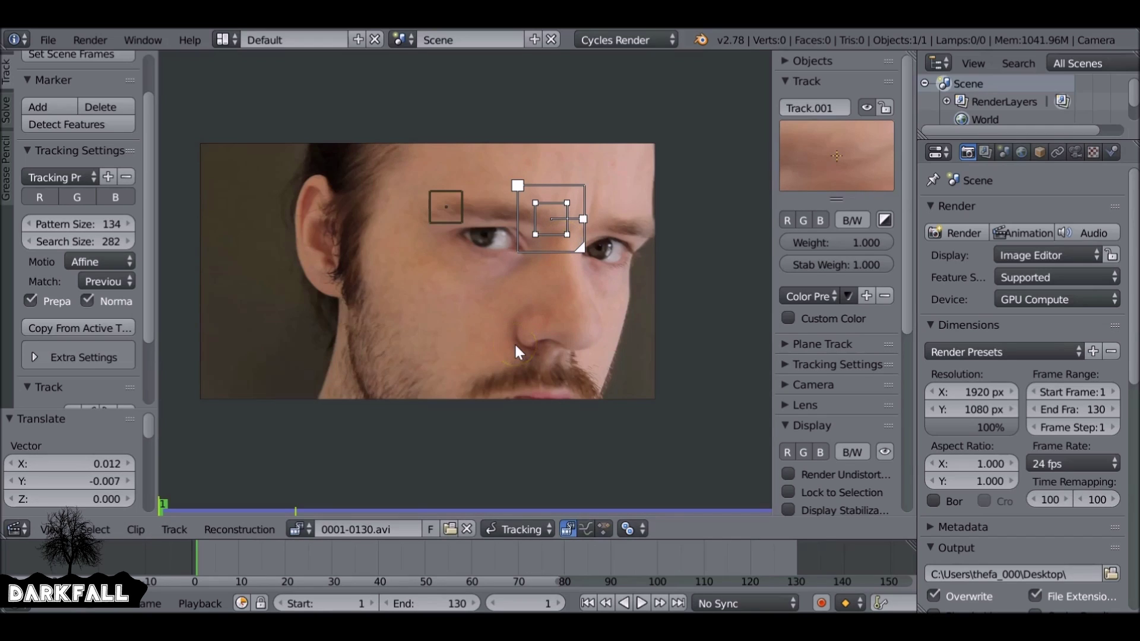
{"action": "left_click", "coordinate": [517, 334], "text": "ctrl"}
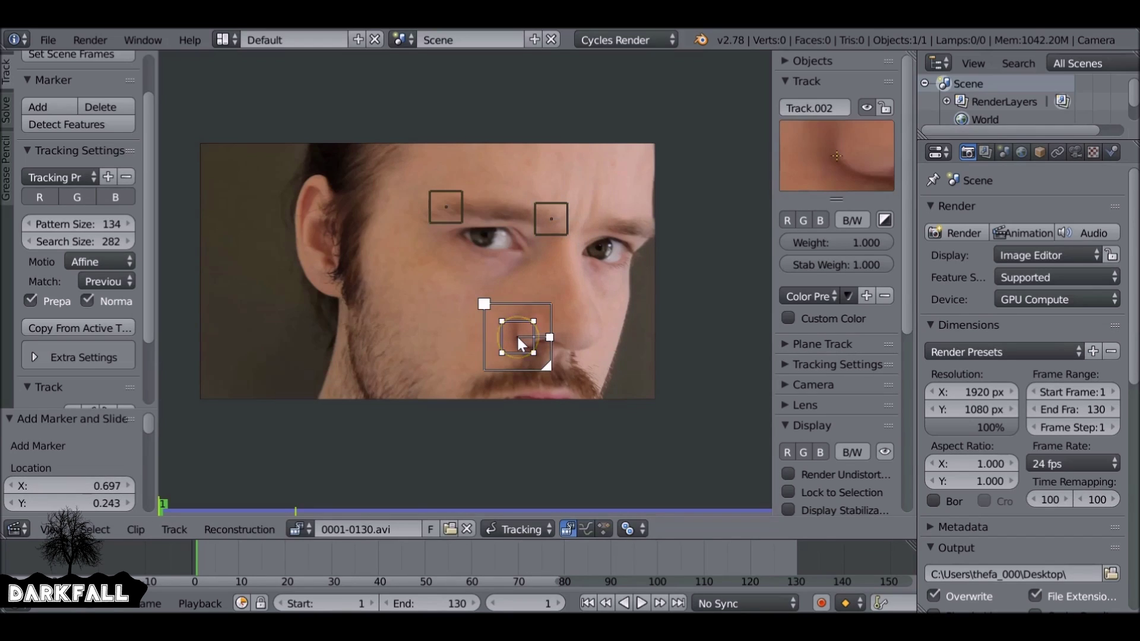
- Nudge the marker beside the nostril upward by about 0.016
{"action": "key", "text": "g"}
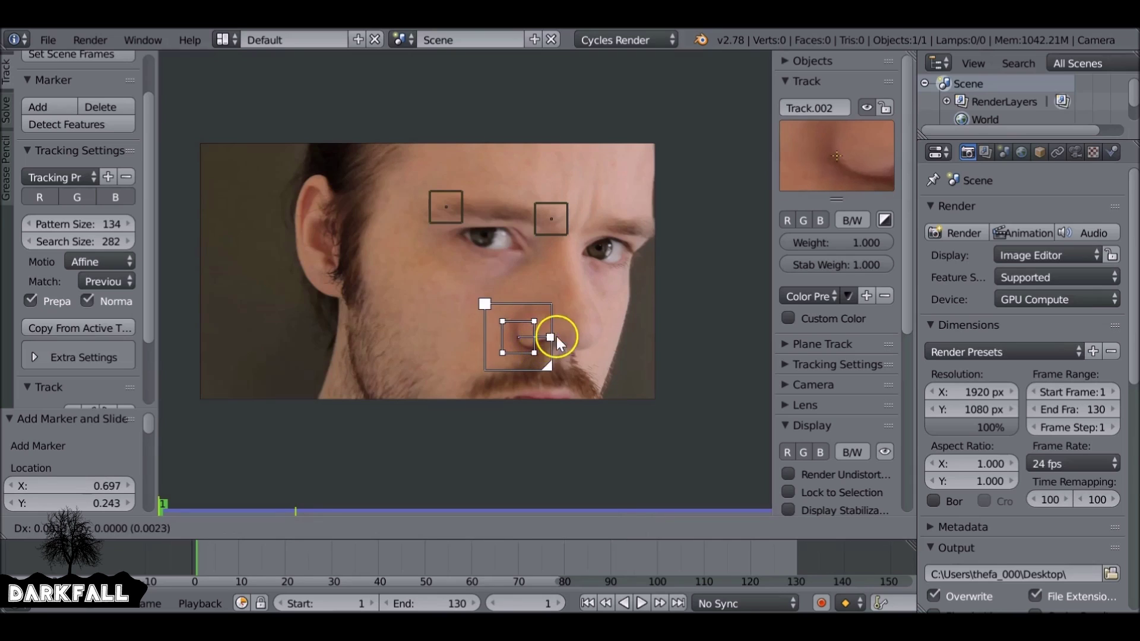
{"action": "left_click", "coordinate": [542, 301]}
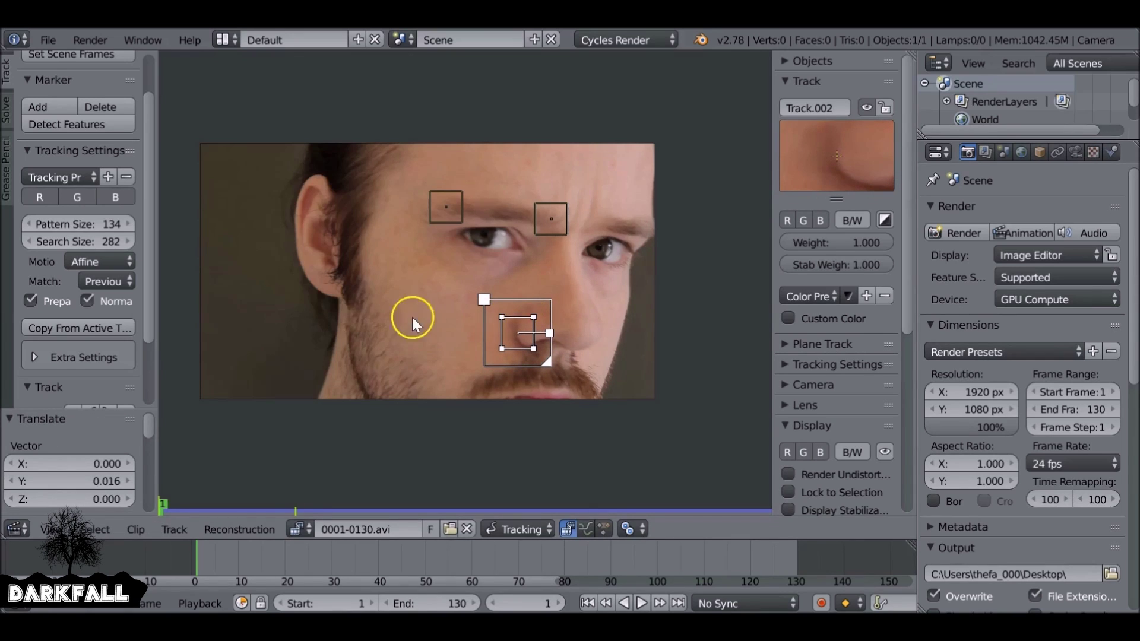
{"action": "left_click", "coordinate": [369, 296], "text": "ctrl"}
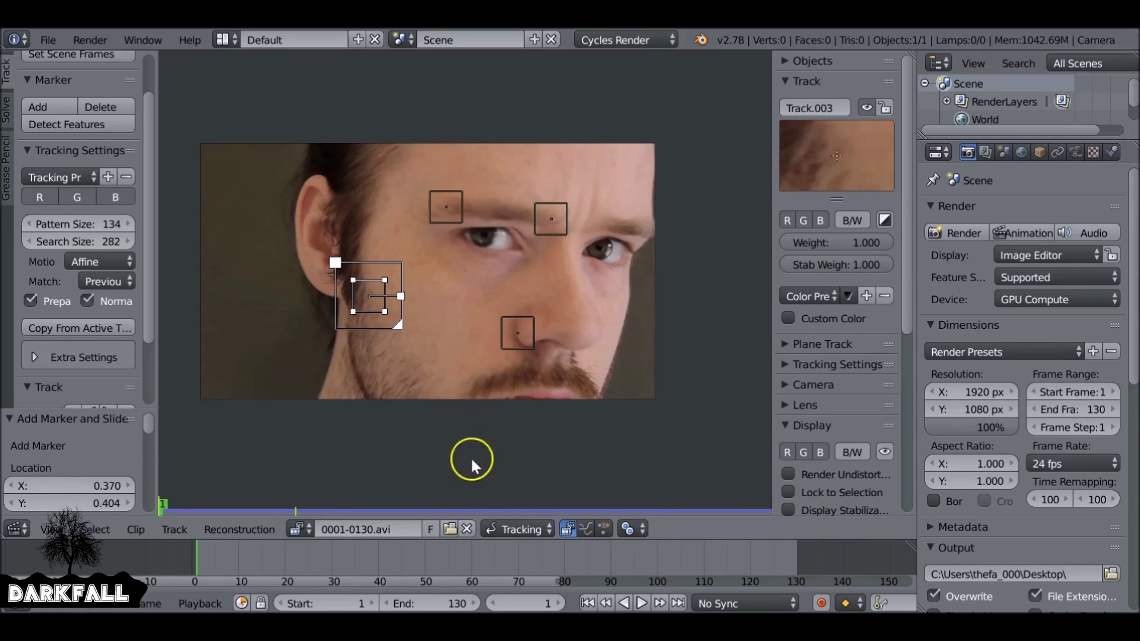
{"action": "left_click_drag", "start_coordinate": [198, 564], "coordinate": [431, 578]}
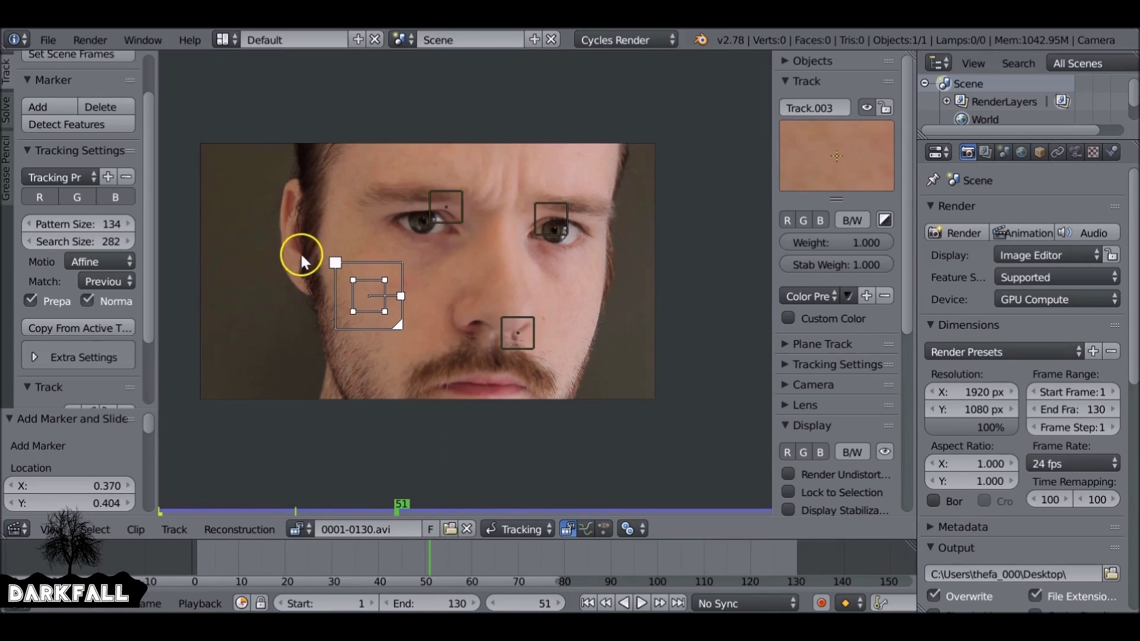
{"action": "left_click", "coordinate": [588, 604]}
{"action": "key", "text": "x"}
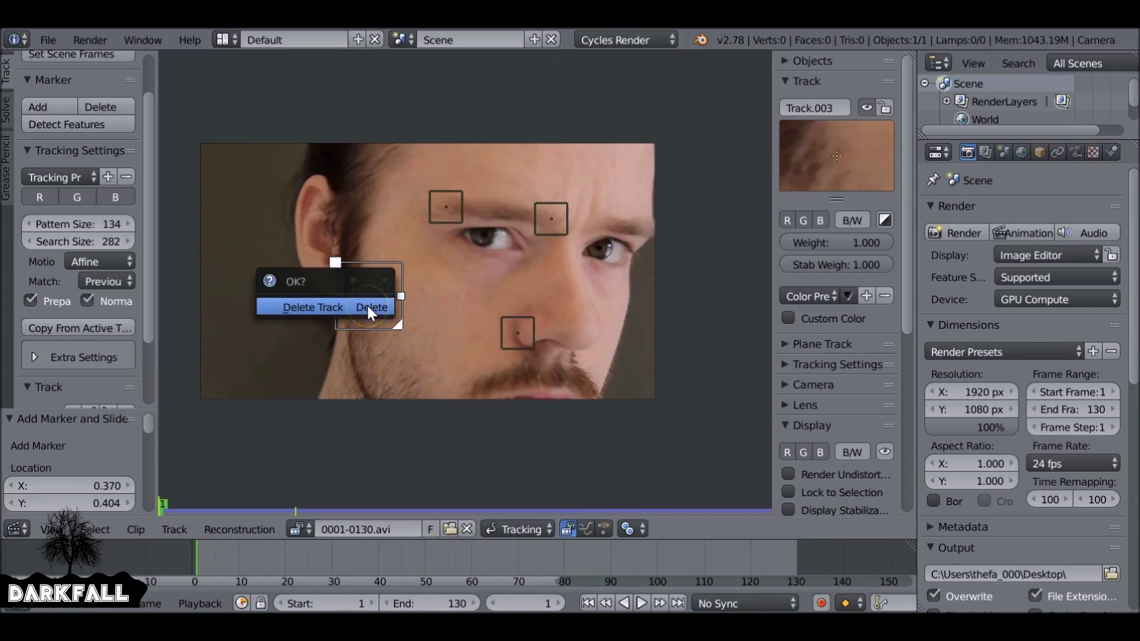
{"action": "left_click", "coordinate": [369, 306]}
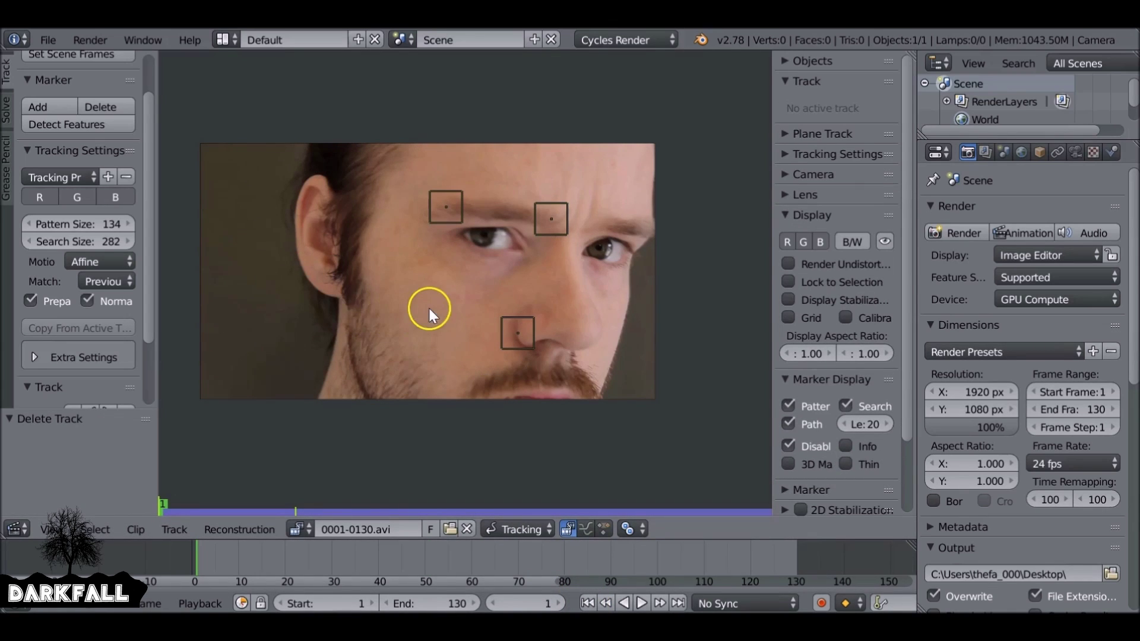
- Add a marker on the reddish spot of the cheek below the eye, nudge it into place and tighten its search area slightly
{"action": "mouse_move", "coordinate": [428, 317]}
{"action": "middle_mouse_down", "text": "ctrl"}
{"action": "mouse_move", "coordinate": [427, 358]}
{"action": "mouse_move", "coordinate": [390, 341]}
{"action": "mouse_move", "coordinate": [381, 309]}
{"action": "middle_mouse_up", "text": "ctrl"}
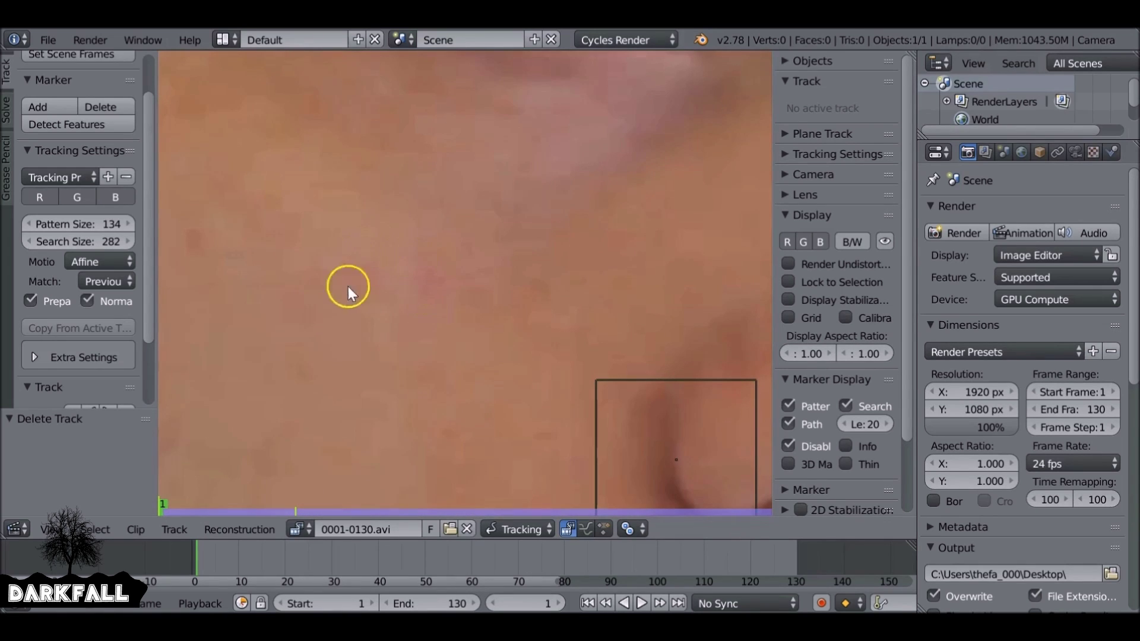
{"action": "left_click", "coordinate": [422, 283], "text": "ctrl"}
{"action": "key", "text": "g"}
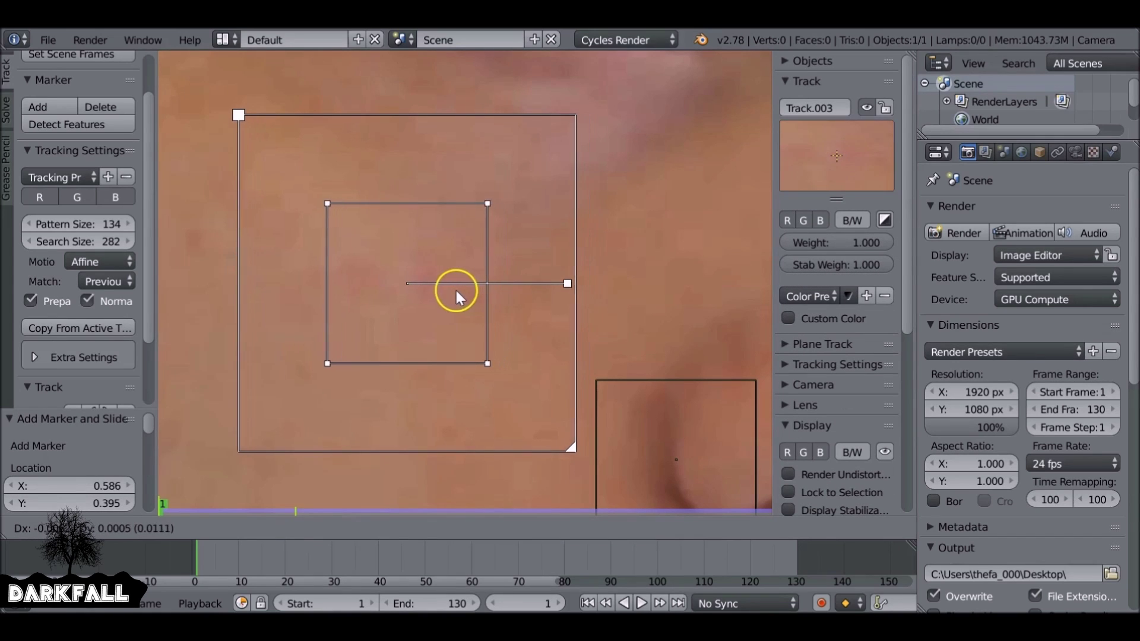
{"action": "left_click", "coordinate": [456, 292]}
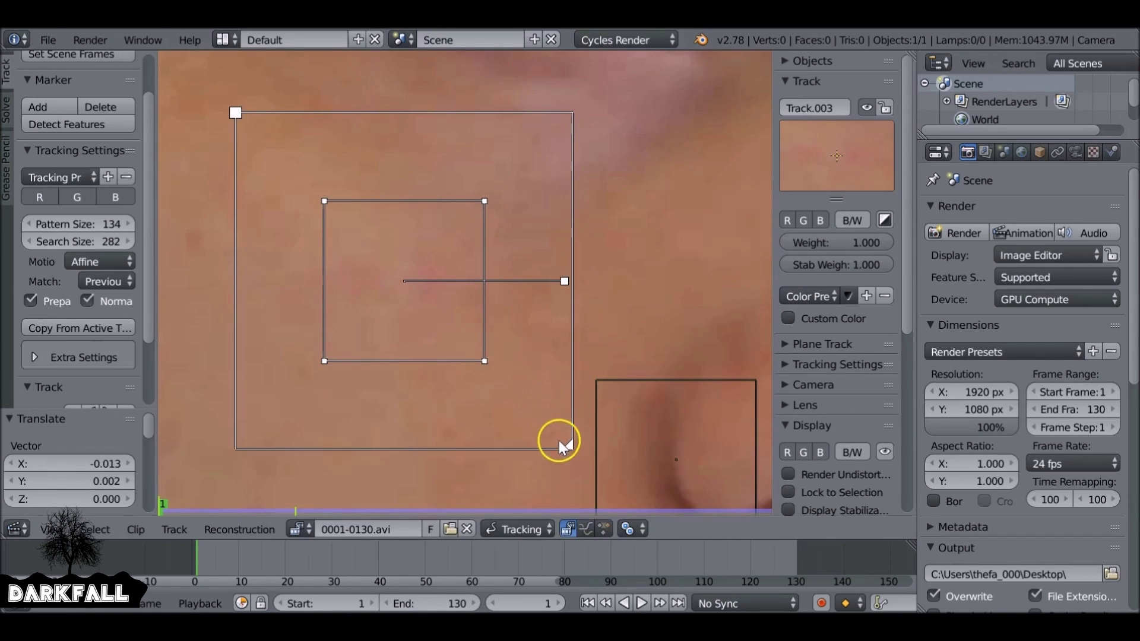
{"action": "left_click_drag", "start_coordinate": [569, 447], "coordinate": [450, 323]}
{"action": "scroll", "coordinate": [441, 319], "scroll_direction": "down", "scroll_amount": 6}
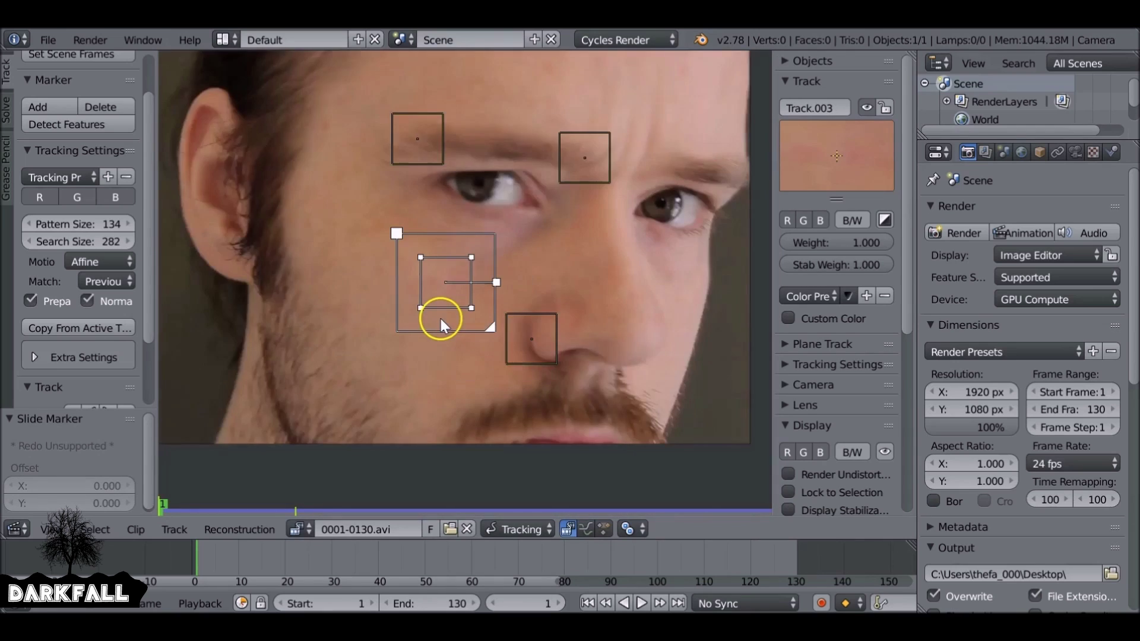
- Track all four face markers forward through the clip and scrub the timeline to check their motion
{"action": "key", "text": "a"}
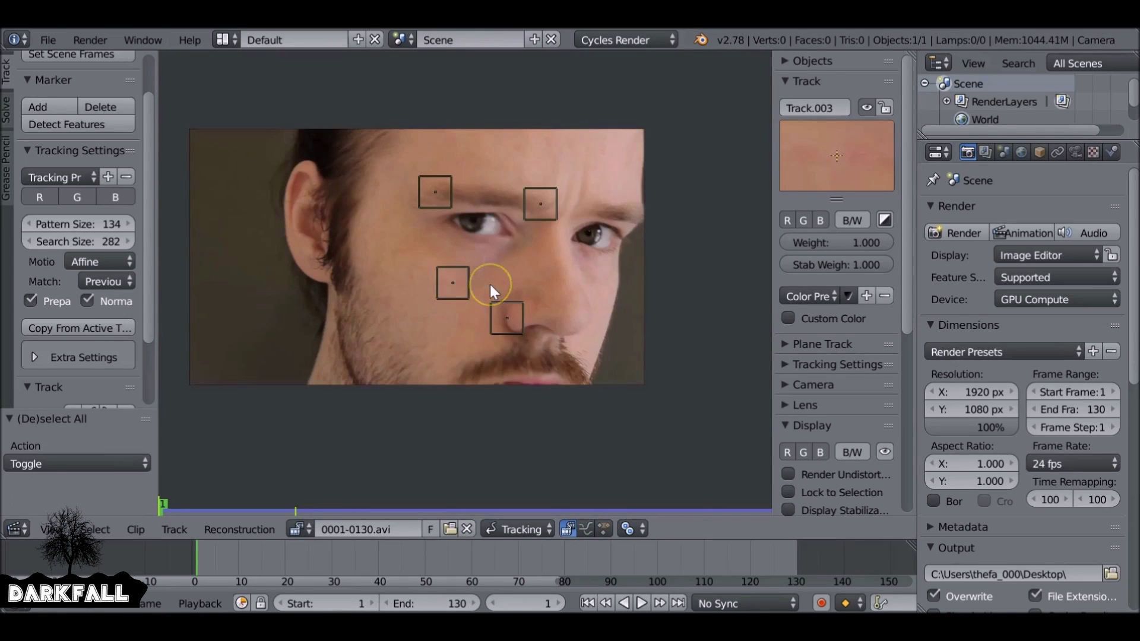
{"action": "key", "text": "b"}
{"action": "left_click_drag", "start_coordinate": [411, 170], "coordinate": [599, 378]}
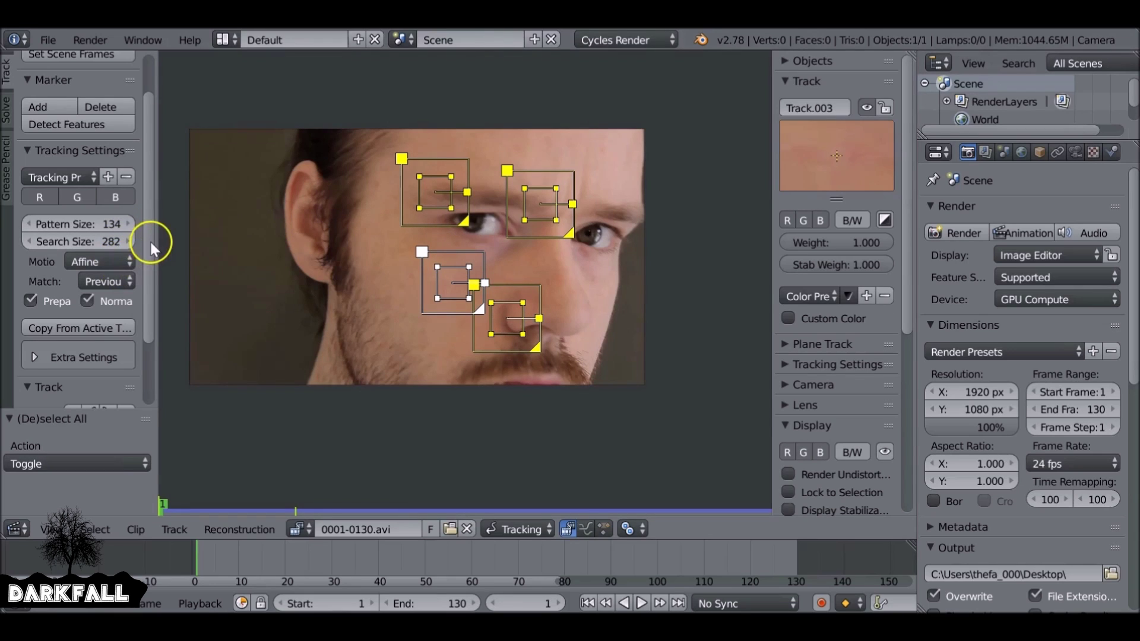
{"action": "left_click_drag", "start_coordinate": [151, 242], "coordinate": [149, 322]}
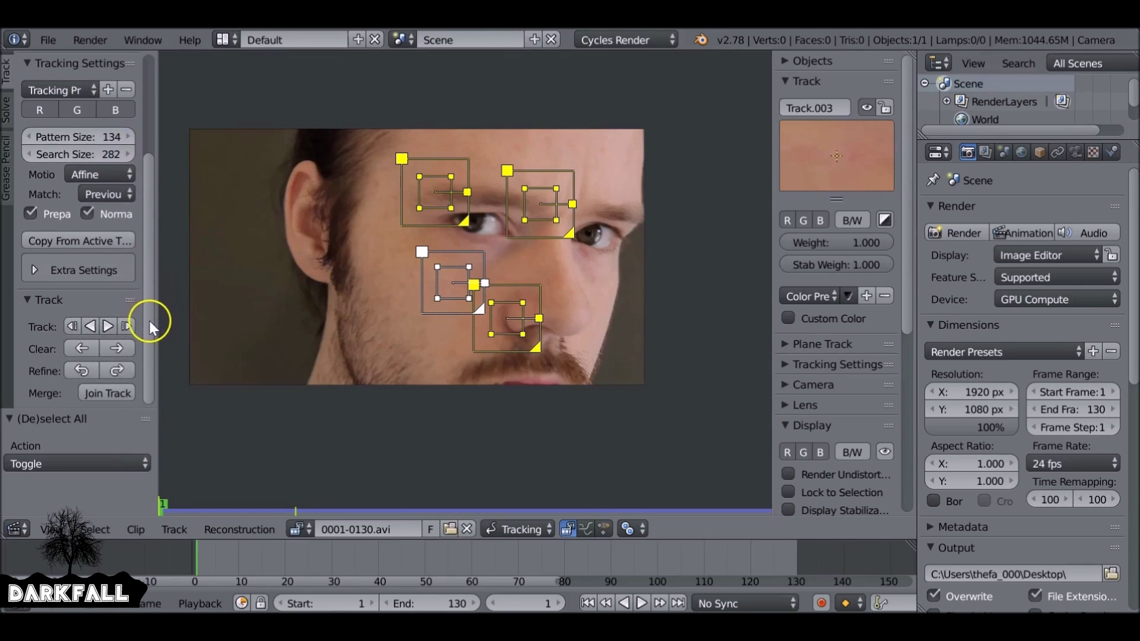
{"action": "left_click", "coordinate": [108, 326]}
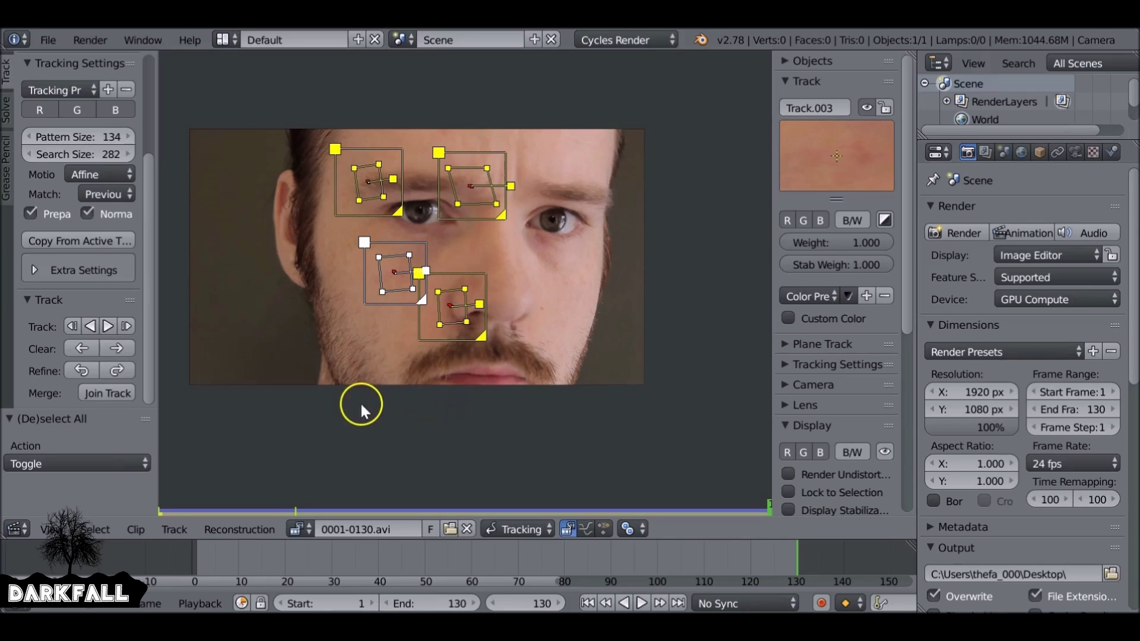
{"action": "mouse_move", "coordinate": [776, 547]}
{"action": "left_mouse_down"}
{"action": "mouse_move", "coordinate": [275, 565]}
{"action": "mouse_move", "coordinate": [529, 552]}
{"action": "mouse_move", "coordinate": [344, 548]}
{"action": "left_mouse_up"}
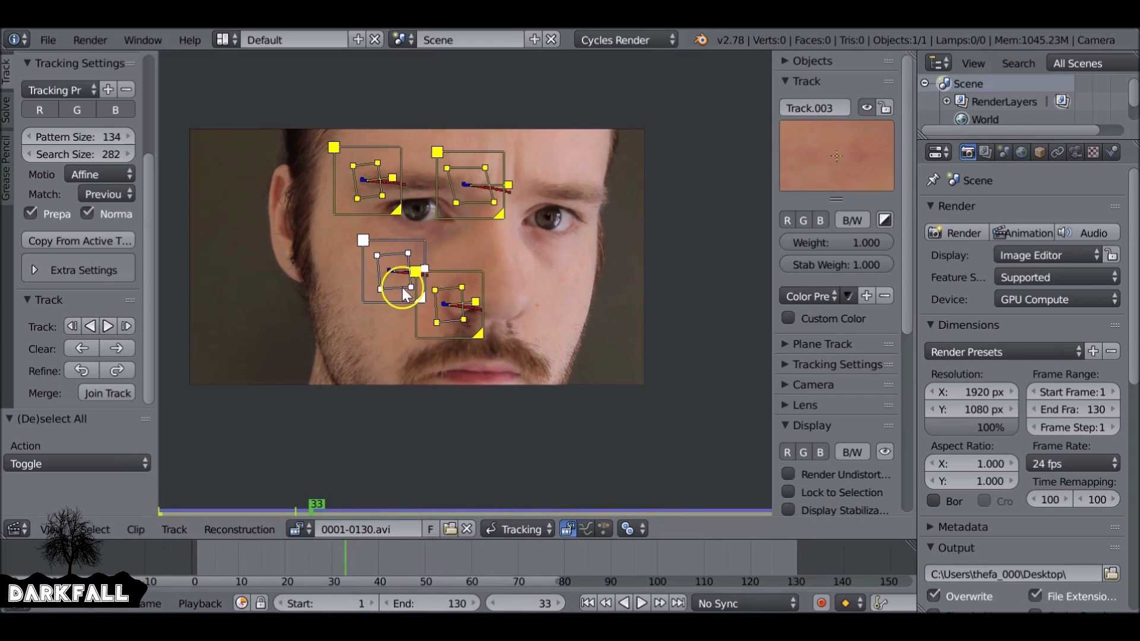
{"action": "left_click", "coordinate": [680, 604]}
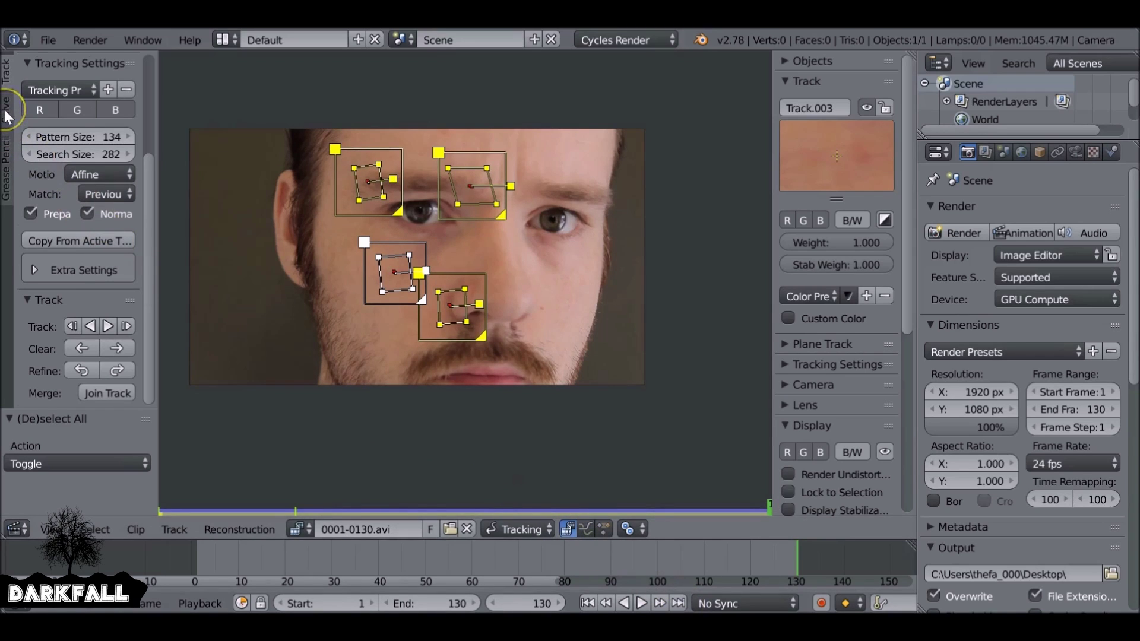
- Create a plane track from the four tracked face markers
{"action": "left_click", "coordinate": [7, 107]}
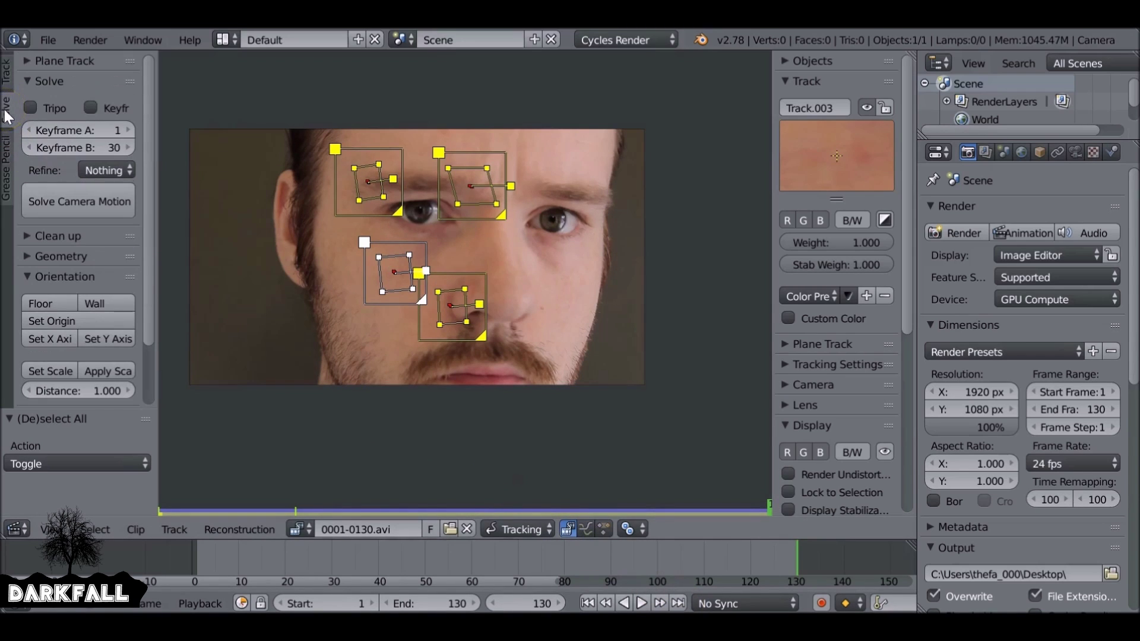
{"action": "left_click", "coordinate": [32, 59]}
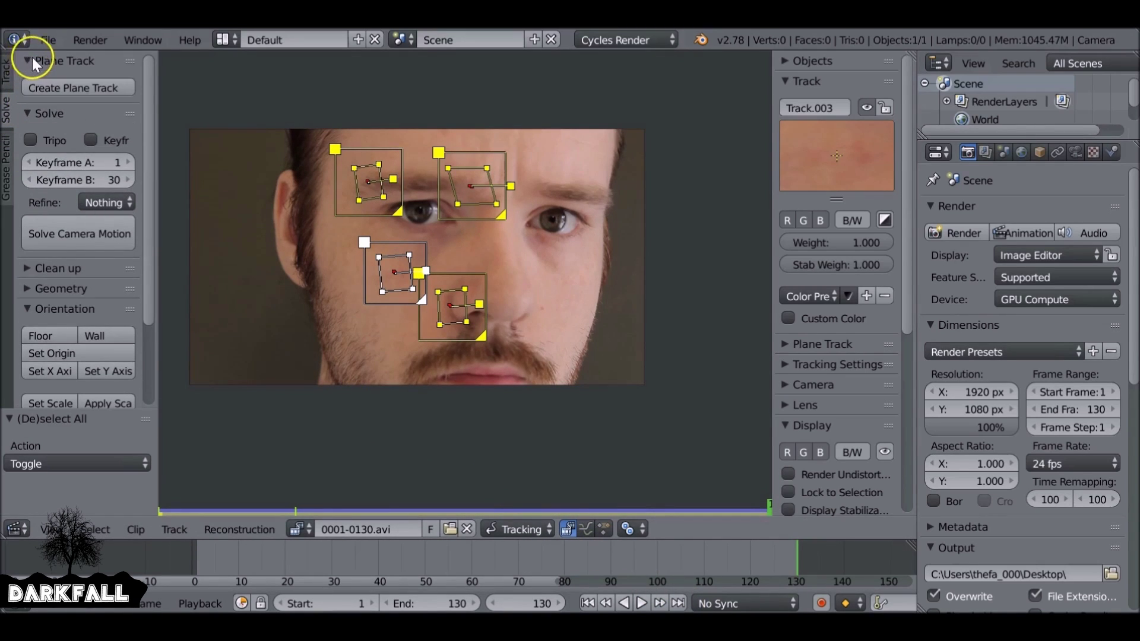
{"action": "left_click", "coordinate": [98, 84]}
{"action": "left_click", "coordinate": [455, 159]}
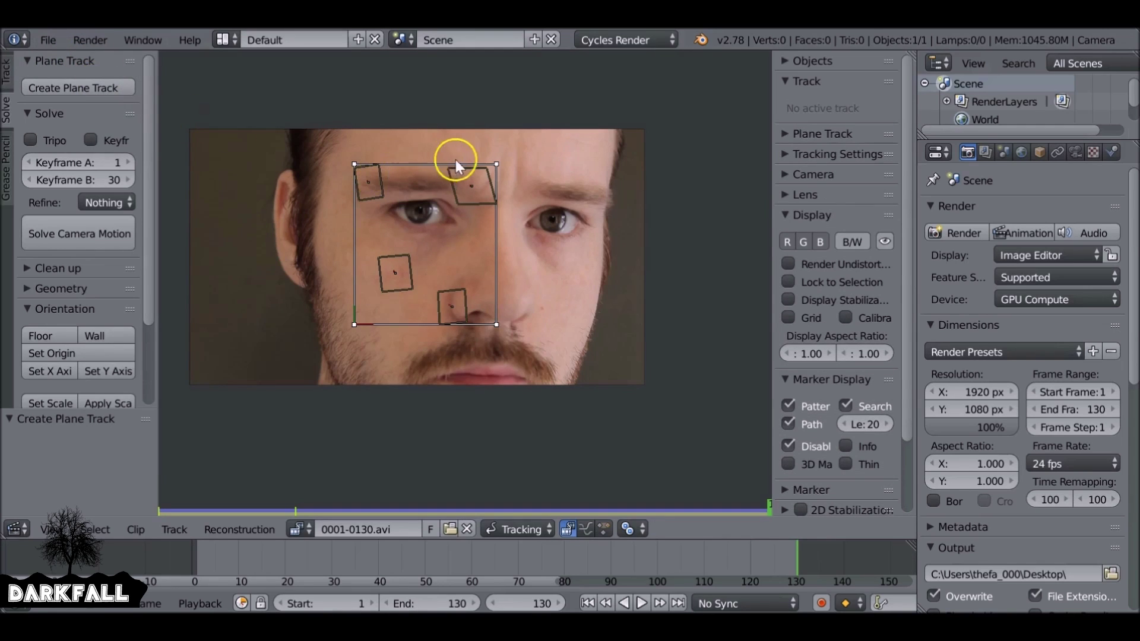
- Scrub the timeline to check how the plane track follows the face, and return to frame 1
{"action": "left_click_drag", "start_coordinate": [805, 541], "coordinate": [355, 572]}
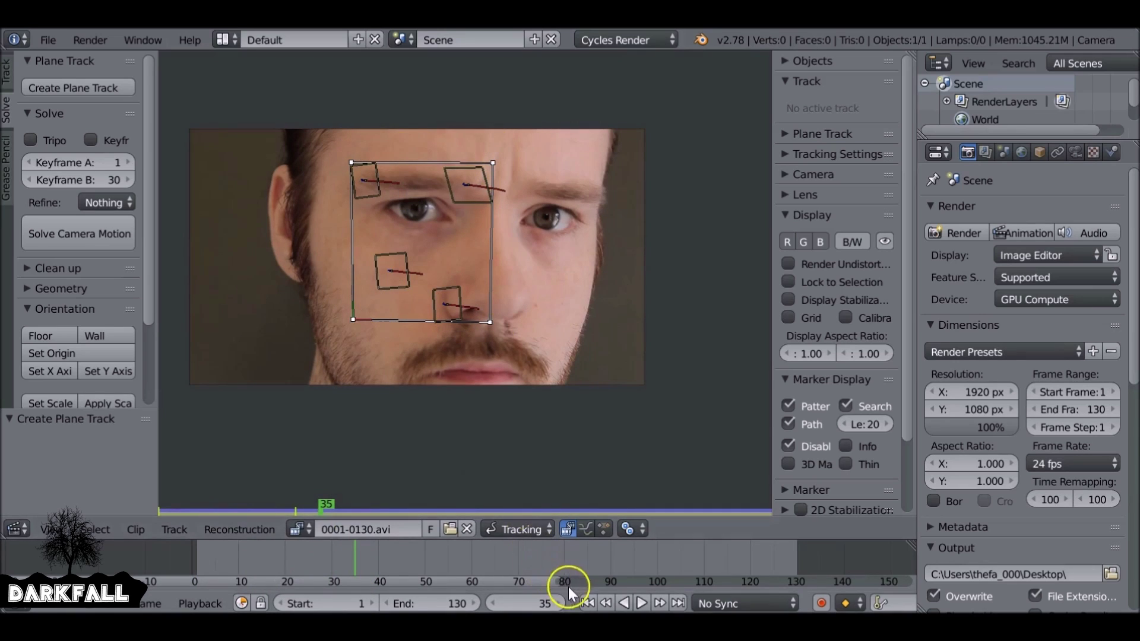
{"action": "left_click", "coordinate": [586, 603]}
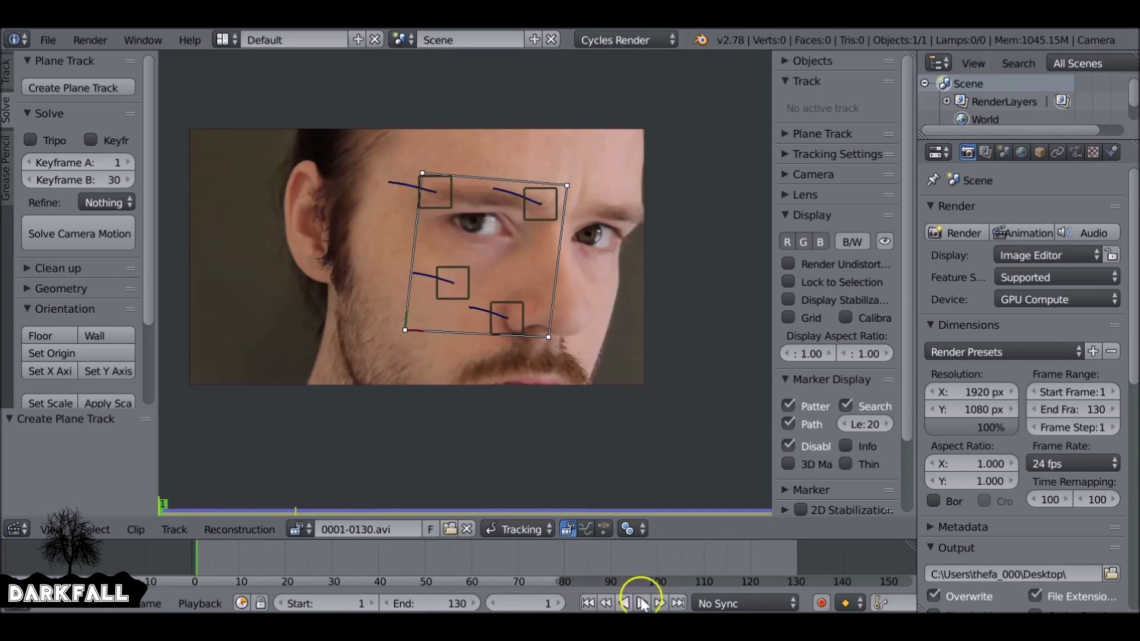
{"action": "left_click", "coordinate": [443, 298]}
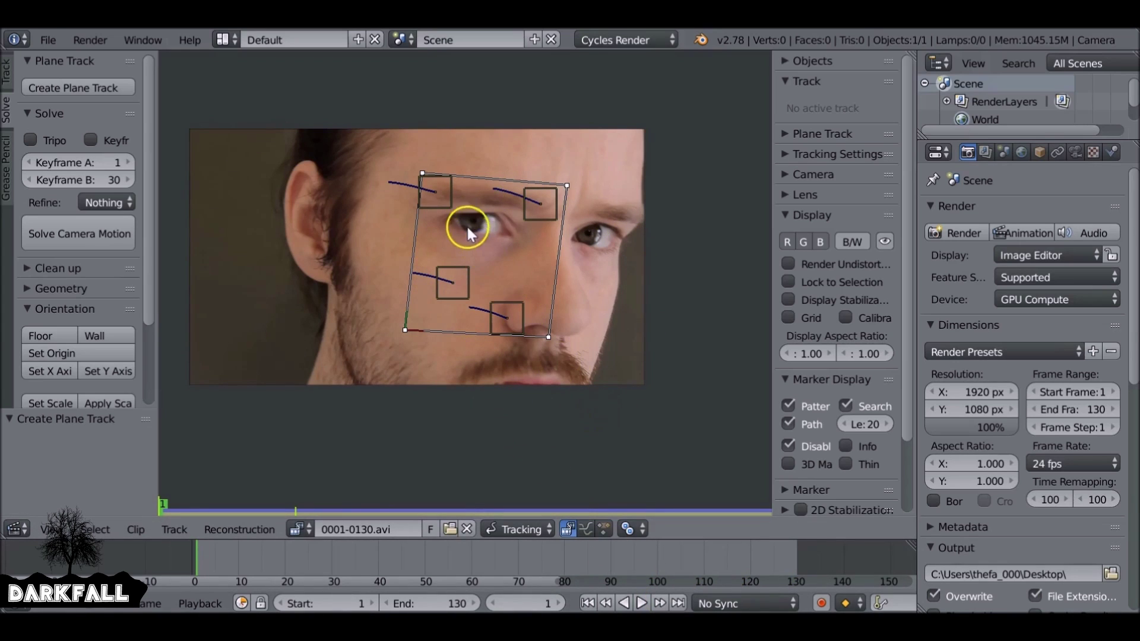
- Examine the eye within the plane track up close between frames 1 and 28, ending on frame 1
{"action": "scroll", "coordinate": [482, 261], "scroll_direction": "up", "scroll_amount": 3}
{"action": "scroll", "coordinate": [507, 238], "scroll_direction": "up", "scroll_amount": 1}
{"action": "scroll", "coordinate": [459, 240], "scroll_direction": "up", "scroll_amount": 4}
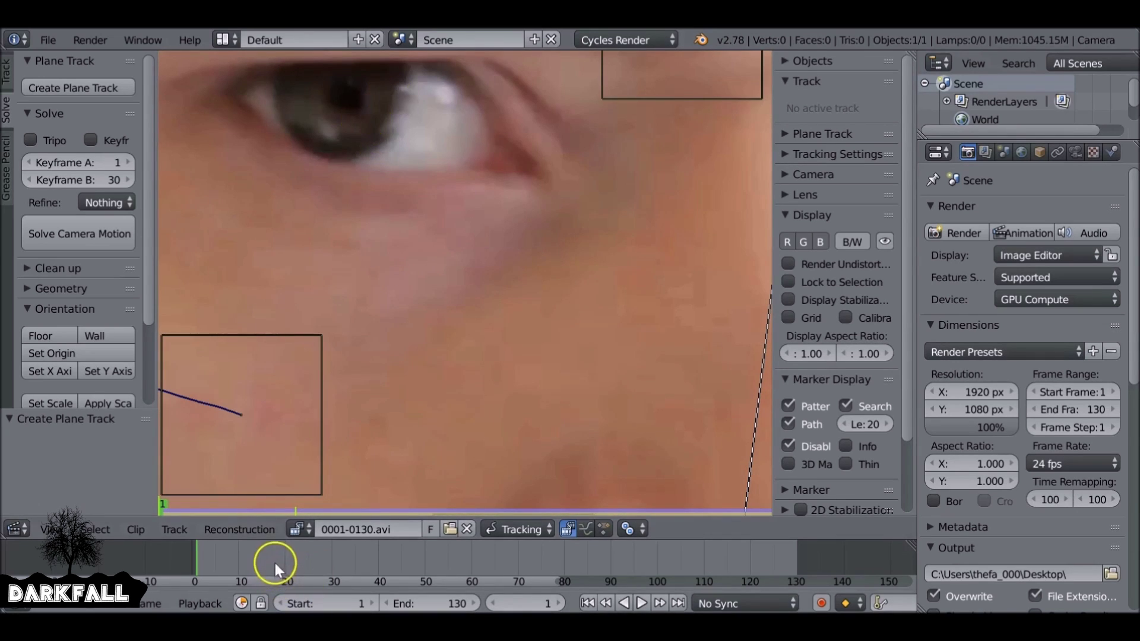
{"action": "left_click_drag", "start_coordinate": [274, 564], "coordinate": [324, 564]}
{"action": "scroll", "coordinate": [315, 261], "scroll_direction": "down", "scroll_amount": 4}
{"action": "scroll", "coordinate": [526, 400], "scroll_direction": "up", "scroll_amount": 5}
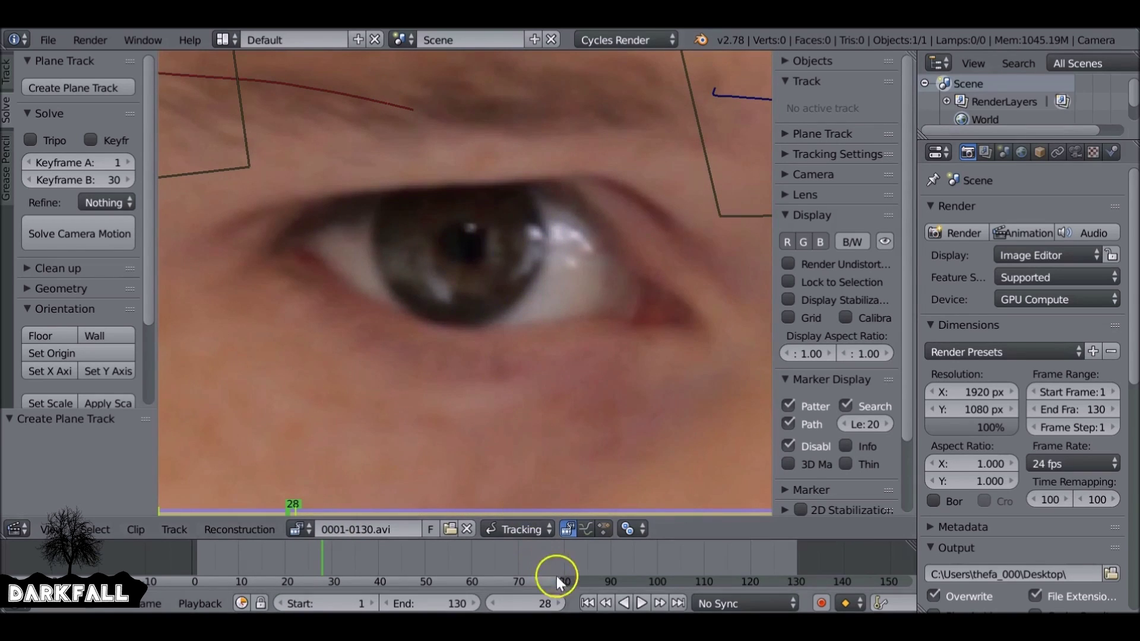
{"action": "left_click", "coordinate": [587, 604]}
{"action": "middle_click_drag", "start_coordinate": [620, 428], "coordinate": [279, 359]}
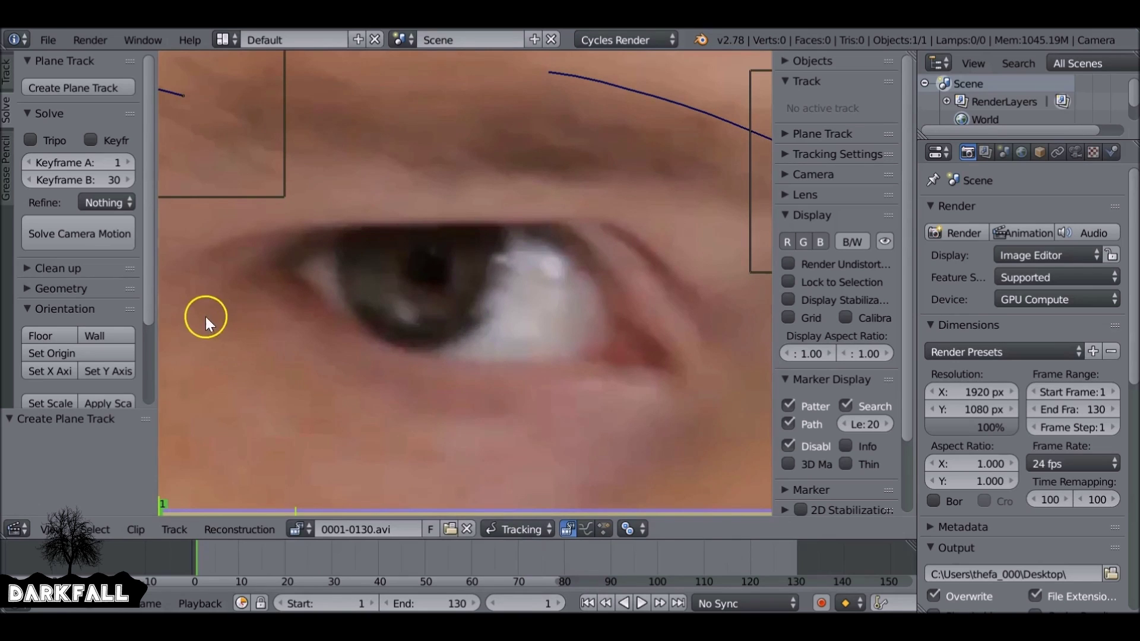
- Set the default tracking motion model to Loc
{"action": "left_click", "coordinate": [5, 72]}
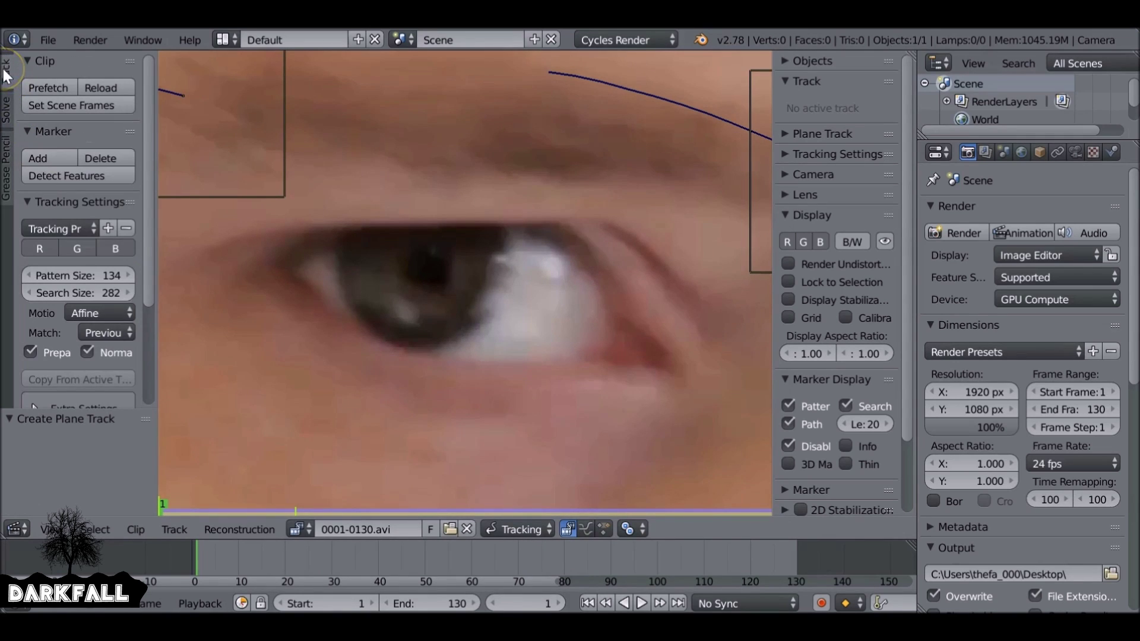
{"action": "scroll", "coordinate": [112, 256], "scroll_direction": "down", "scroll_amount": 2}
{"action": "scroll", "coordinate": [113, 256], "scroll_direction": "down", "scroll_amount": 1}
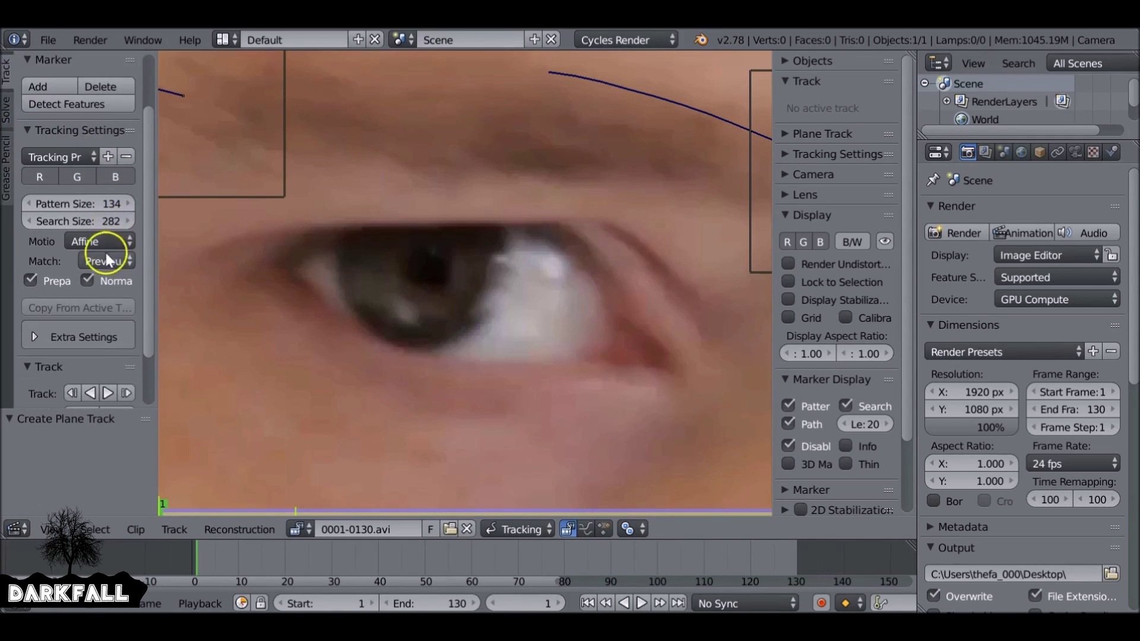
{"action": "left_click", "coordinate": [86, 242]}
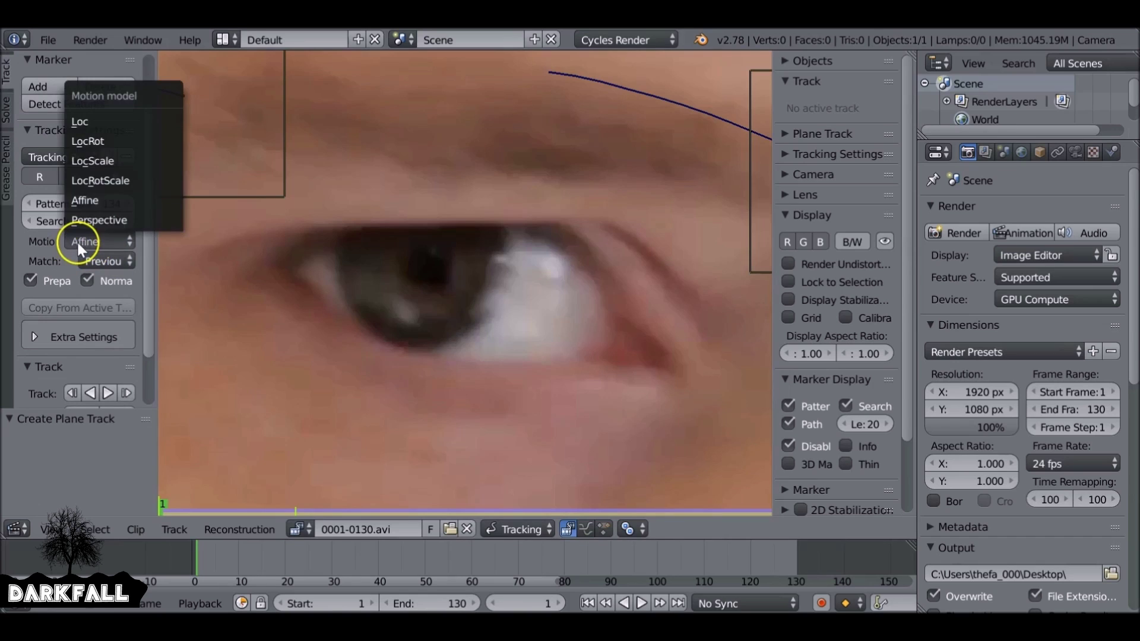
{"action": "left_click", "coordinate": [107, 121]}
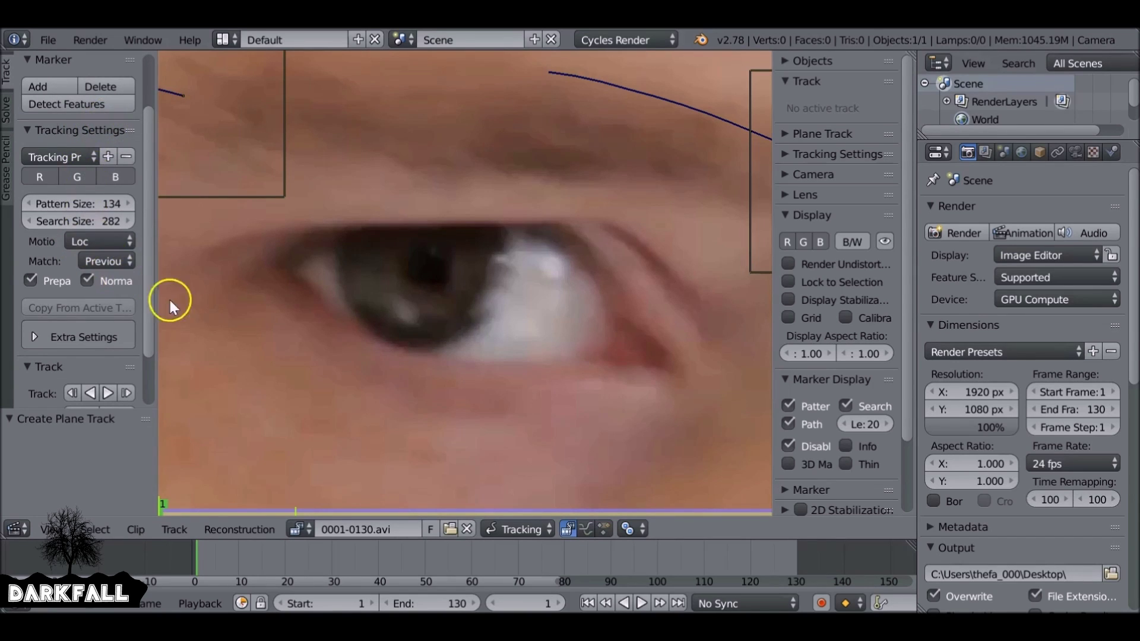
- Add a marker on the pupil, scale it to about 0.35 and enlarge its search area slightly
{"action": "left_click", "coordinate": [429, 267], "text": "ctrl"}
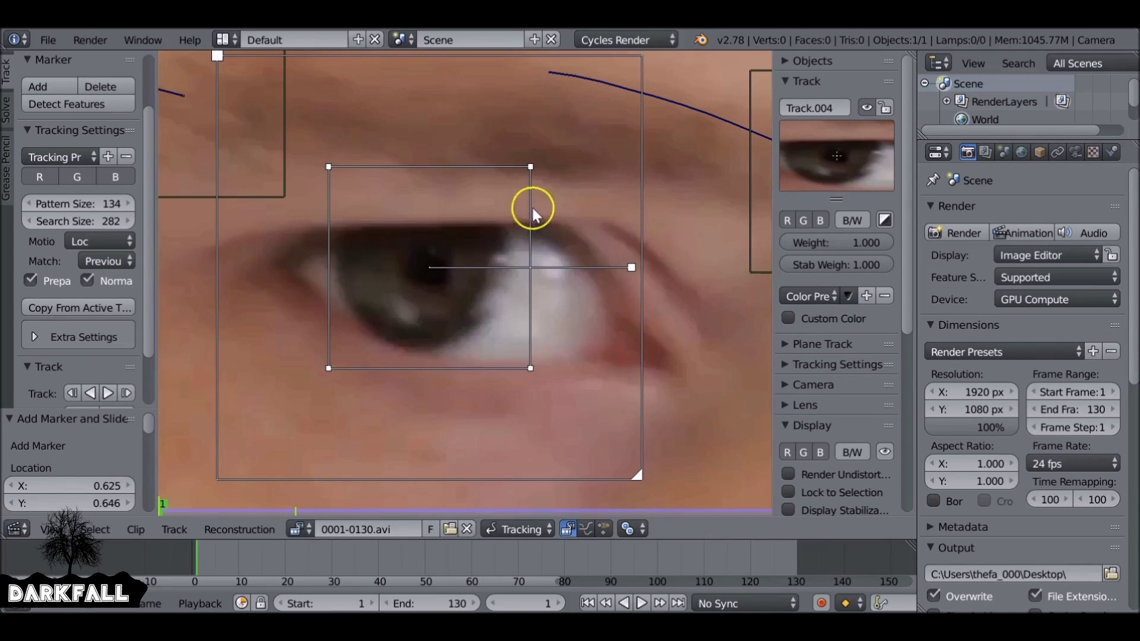
{"action": "key", "text": "s"}
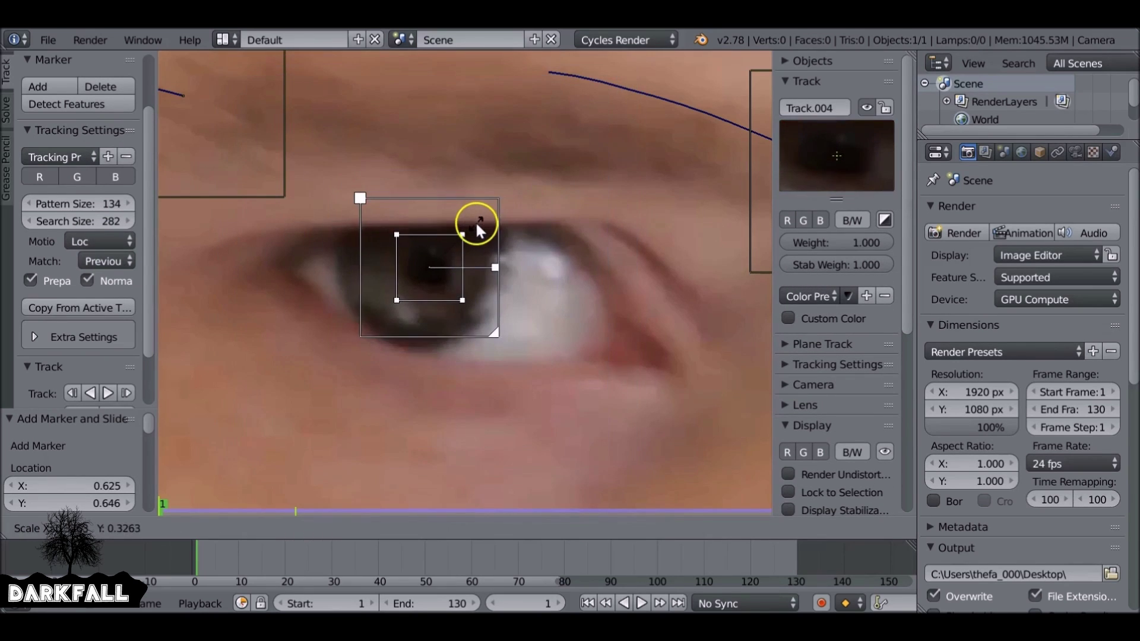
{"action": "left_click", "coordinate": [481, 224]}
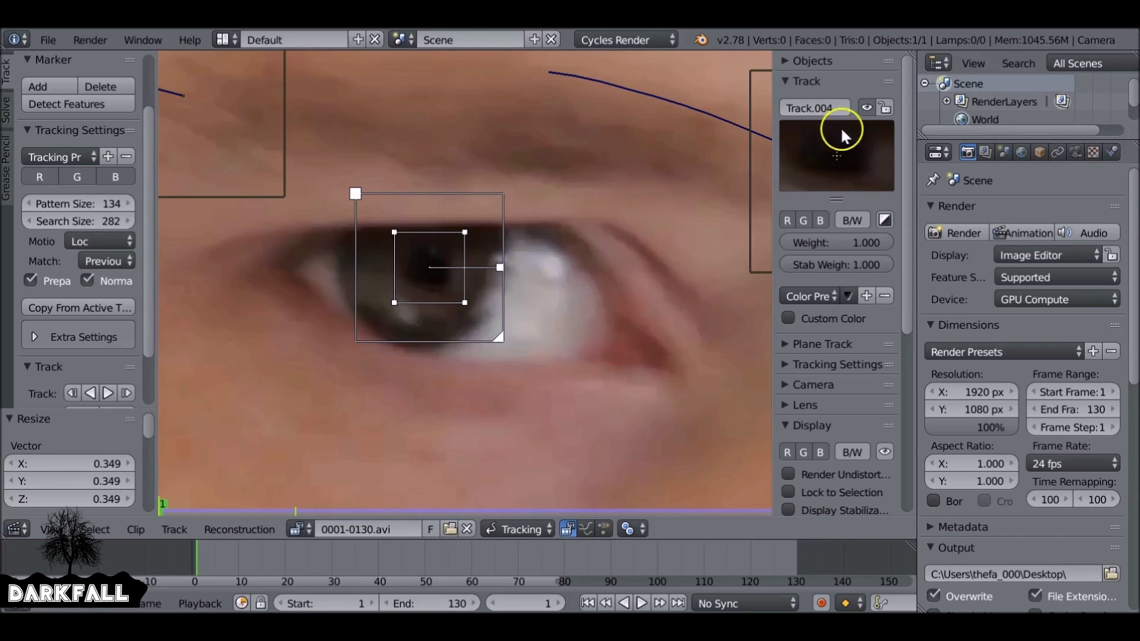
{"action": "key", "text": "g"}
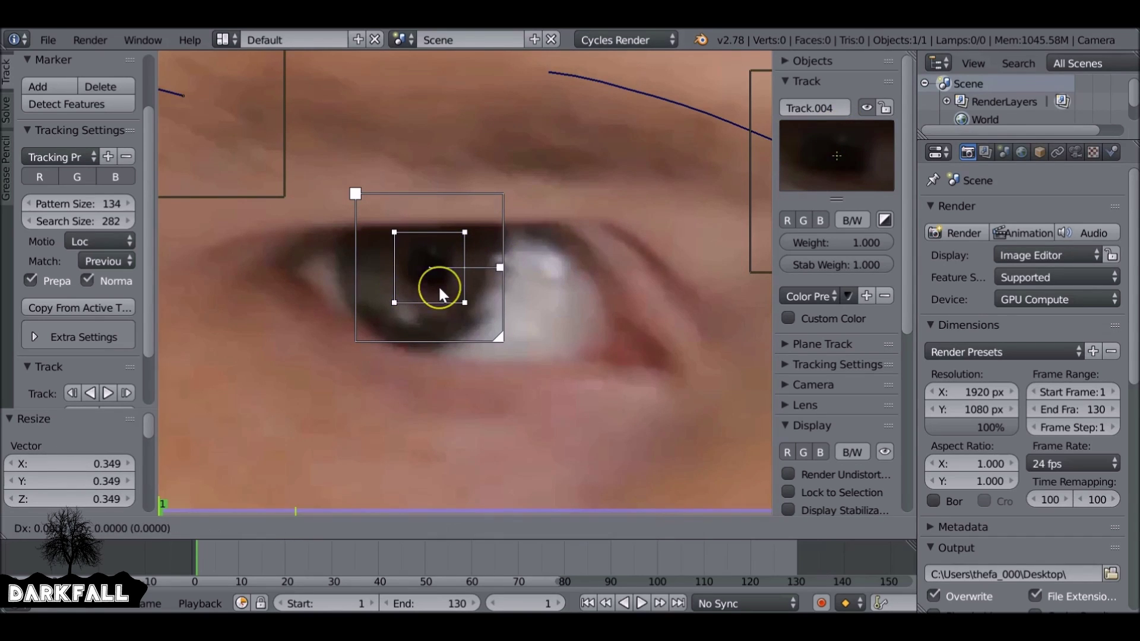
{"action": "left_click", "coordinate": [440, 289]}
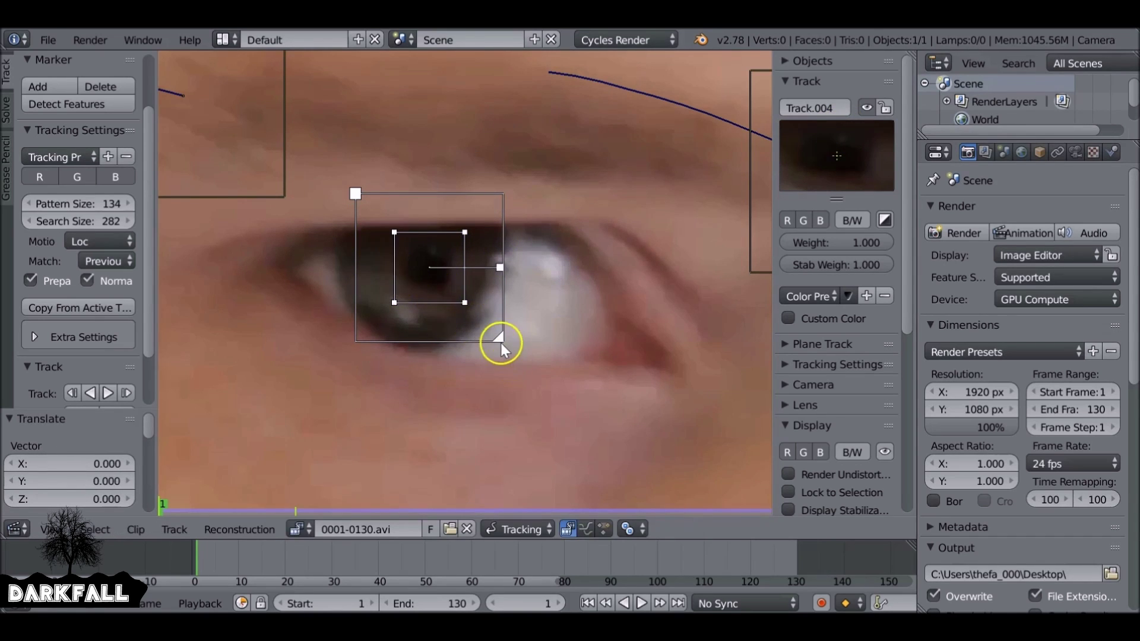
{"action": "left_click_drag", "start_coordinate": [501, 343], "coordinate": [502, 337]}
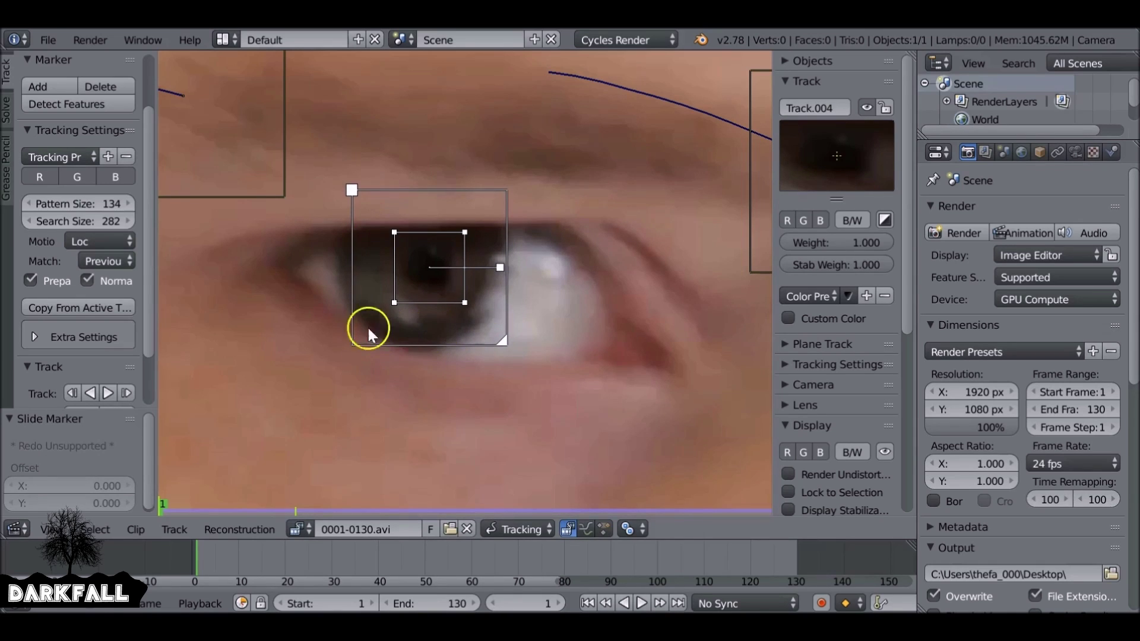
- Copy the tracking settings from the active pupil track, and place a marker with those settings on the other eye's pupil
{"action": "left_click", "coordinate": [99, 308]}
{"action": "middle_click_drag", "start_coordinate": [540, 315], "coordinate": [242, 307]}
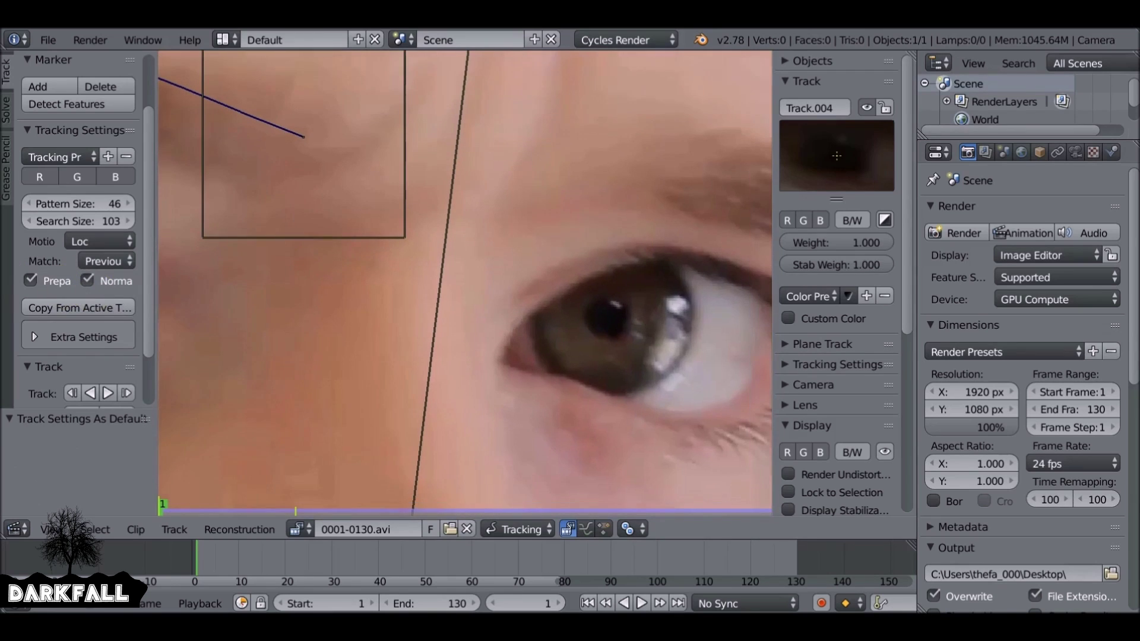
{"action": "middle_click_drag", "start_coordinate": [299, 276], "coordinate": [298, 256]}
{"action": "left_click", "coordinate": [606, 302], "text": "ctrl"}
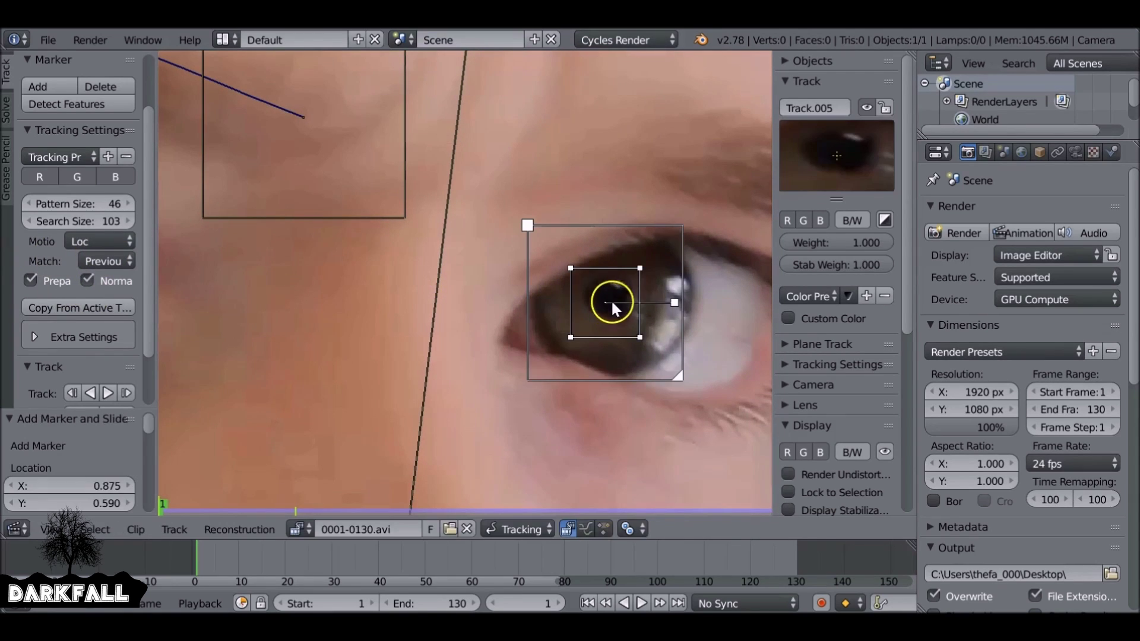
{"action": "left_click_drag", "start_coordinate": [628, 297], "coordinate": [698, 288], "text": "shift"}
{"action": "scroll", "coordinate": [574, 288], "scroll_direction": "down", "scroll_amount": 7}
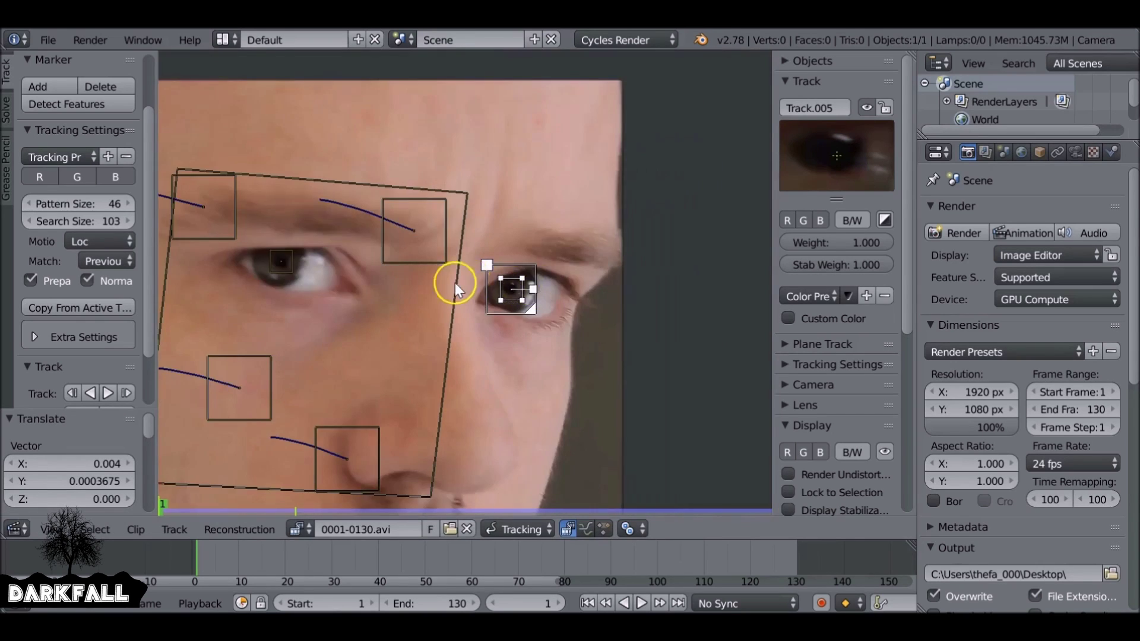
- Track both pupil markers forward together from frame 1 through frame 130
{"action": "left_click", "coordinate": [355, 271], "text": "shift"}
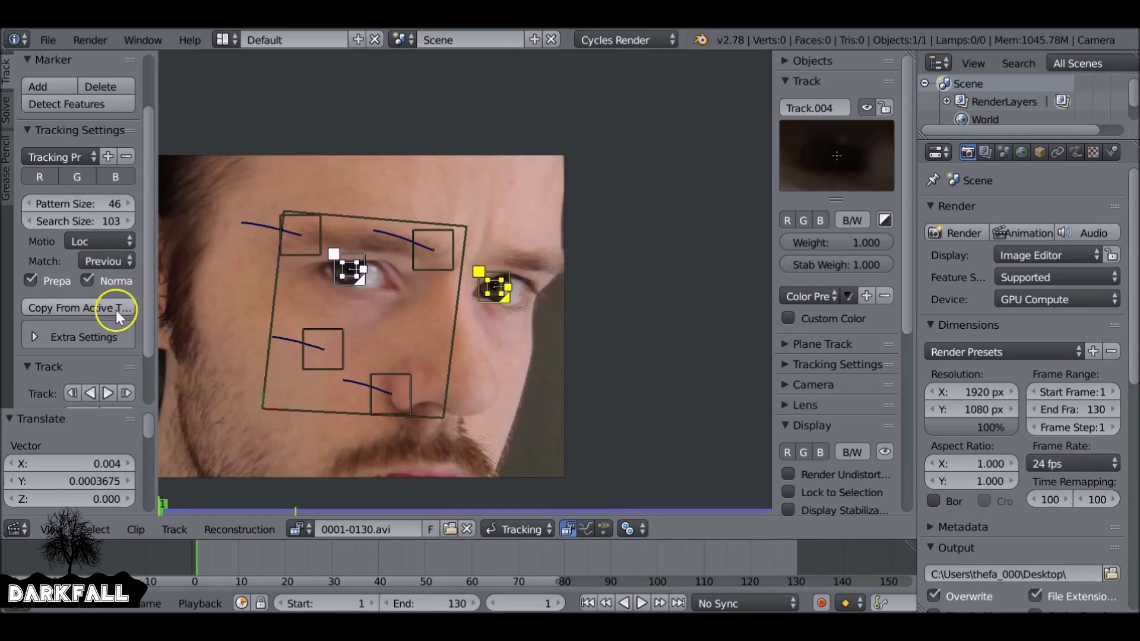
{"action": "scroll", "coordinate": [114, 311], "scroll_direction": "down", "scroll_amount": 3}
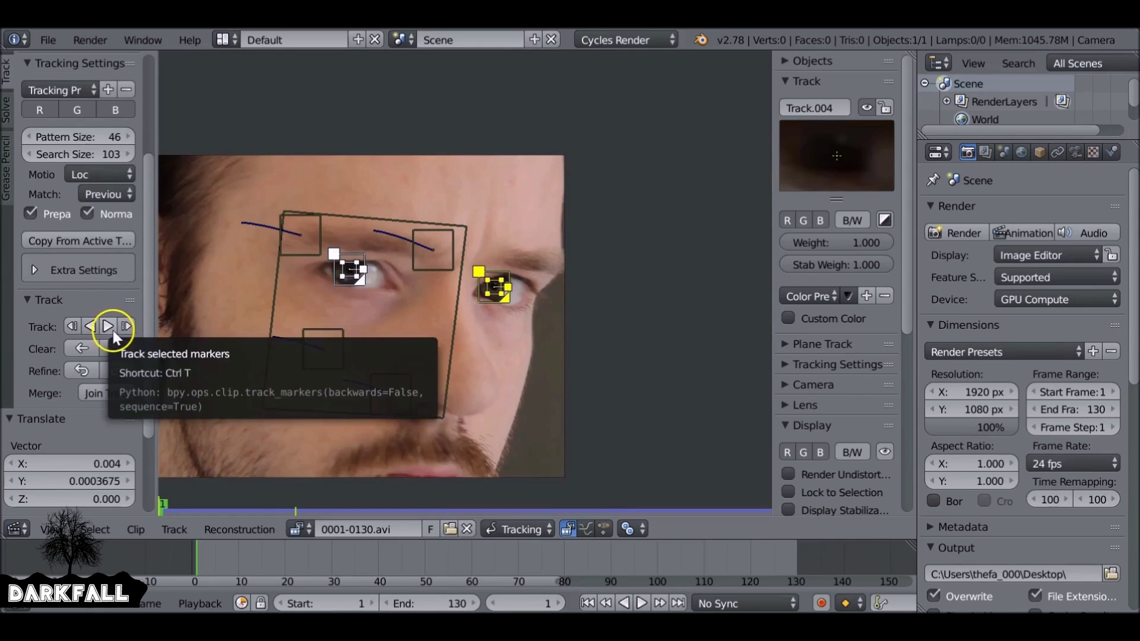
{"action": "left_click", "coordinate": [109, 329]}
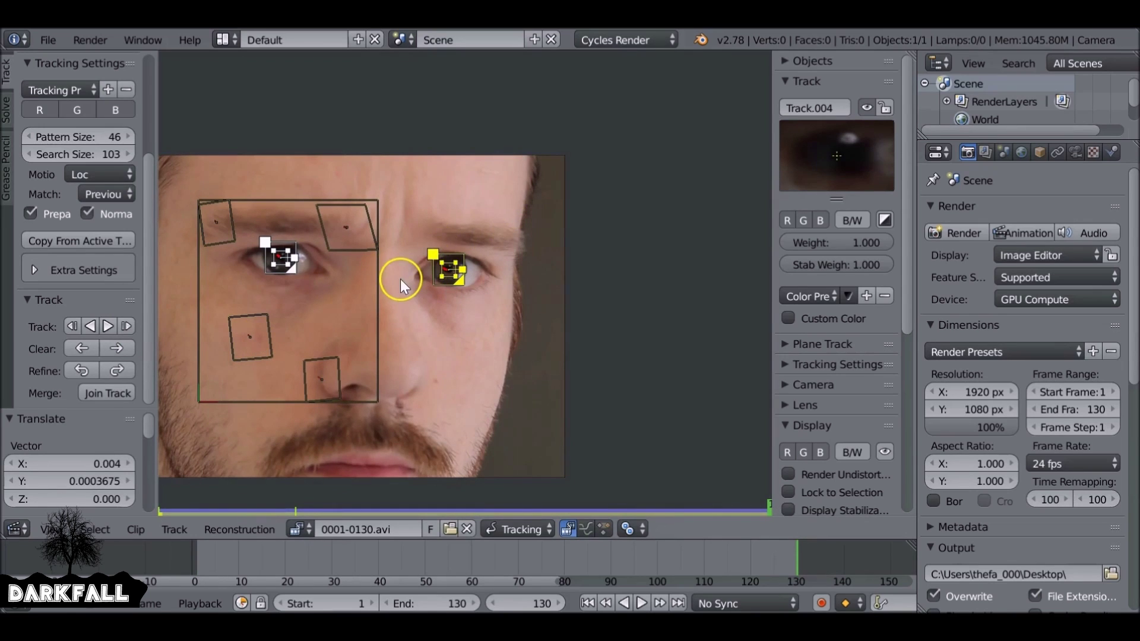
- Switch the clip editor to Mask mode and create a new mask named Eyes
{"action": "scroll", "coordinate": [400, 279], "scroll_direction": "up", "scroll_amount": 4}
{"action": "middle_click_drag", "start_coordinate": [345, 284], "coordinate": [647, 305]}
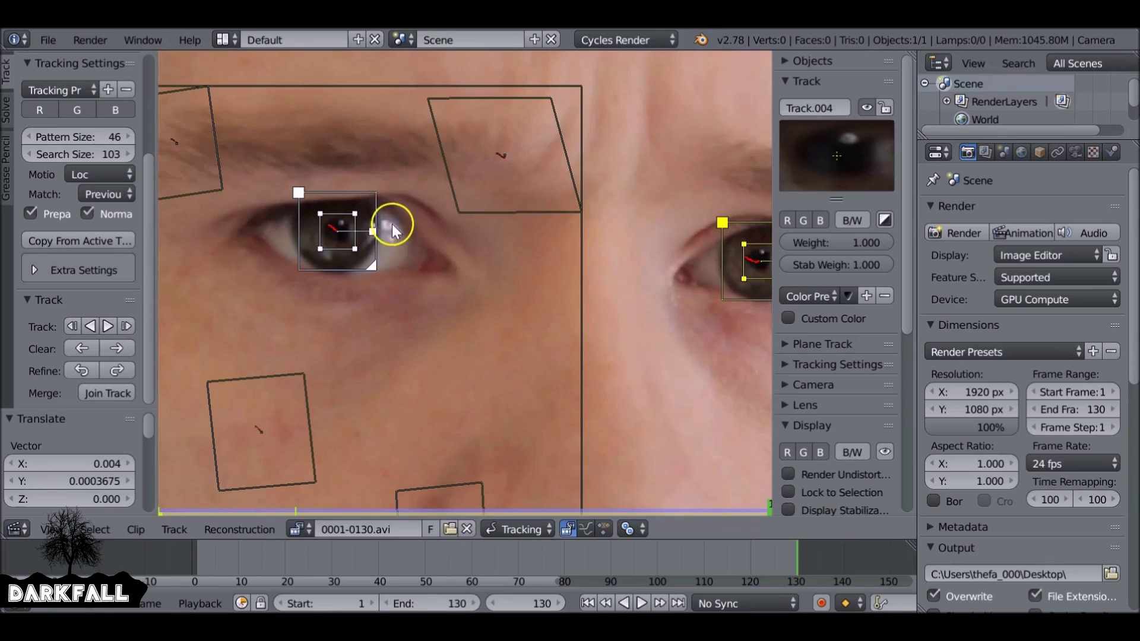
{"action": "scroll", "coordinate": [390, 229], "scroll_direction": "up", "scroll_amount": 3}
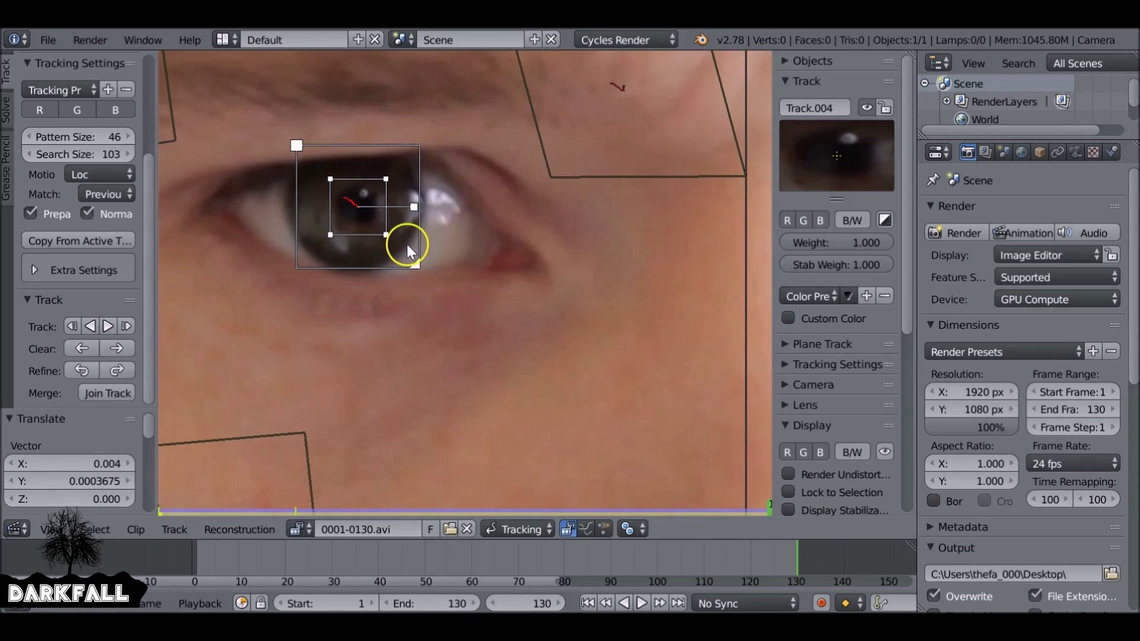
{"action": "mouse_move", "coordinate": [382, 242]}
{"action": "middle_mouse_down"}
{"action": "mouse_move", "coordinate": [437, 279]}
{"action": "mouse_move", "coordinate": [481, 289]}
{"action": "middle_mouse_up"}
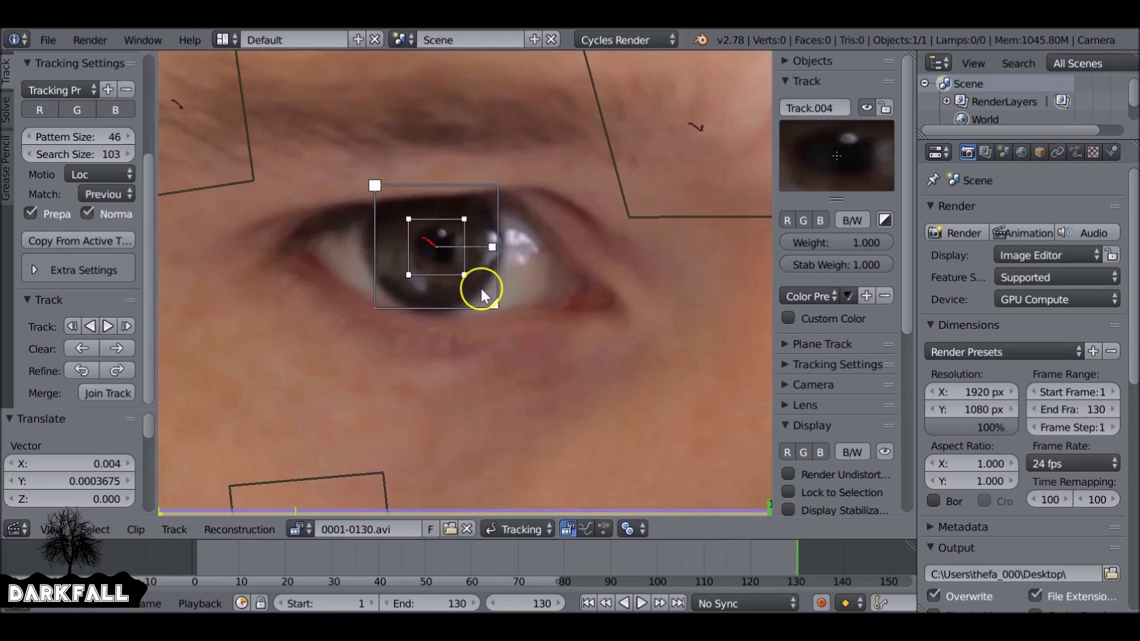
{"action": "left_click", "coordinate": [517, 528]}
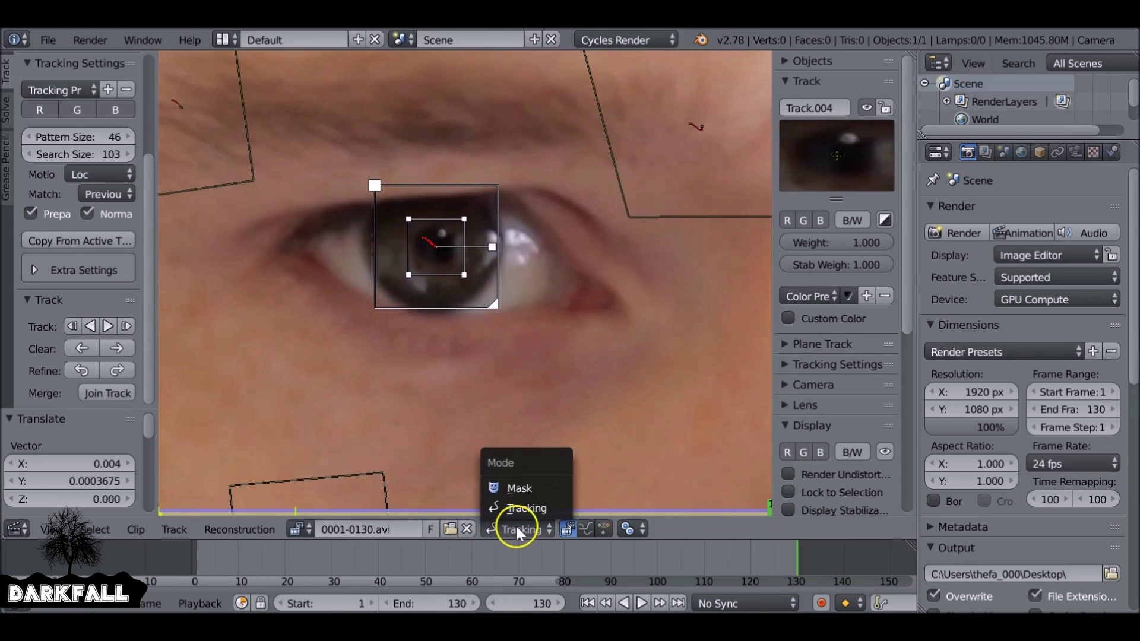
{"action": "left_click", "coordinate": [535, 488]}
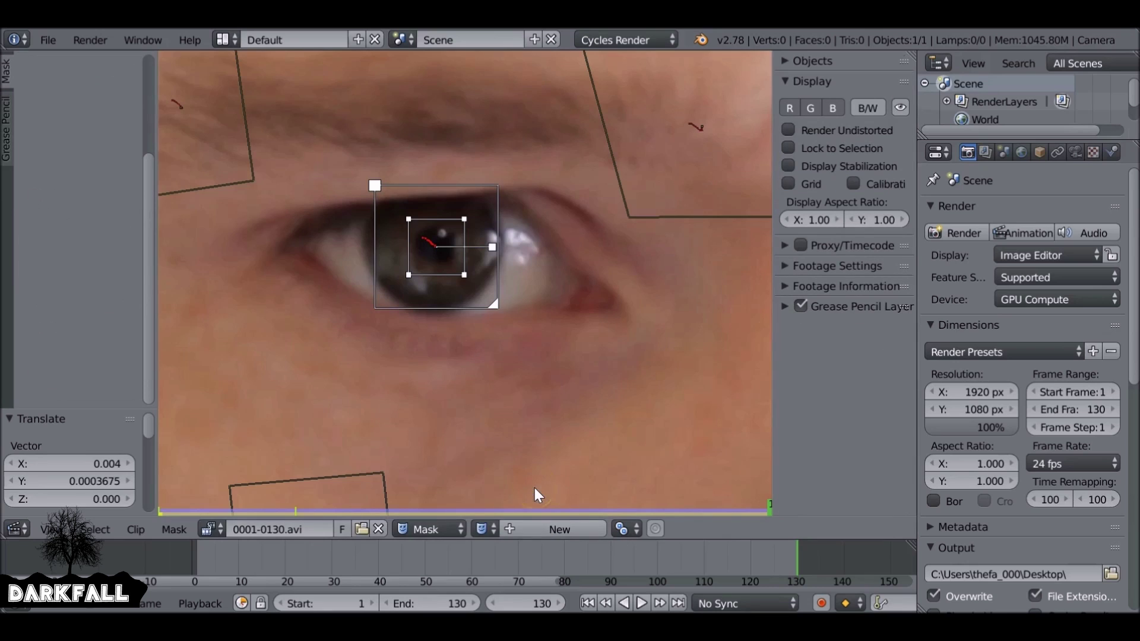
{"action": "left_click", "coordinate": [559, 526]}
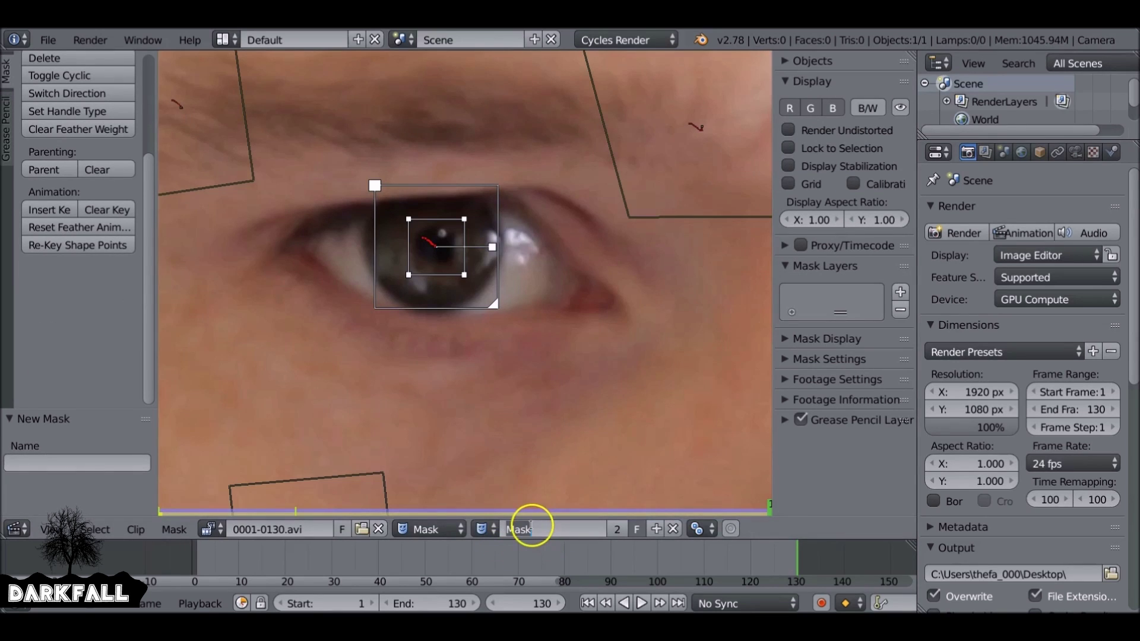
{"action": "type", "text": "Eyes"}
{"action": "key", "text": "Return"}
- Place the 2D cursor on the pupil inside the plane track and add a circle mask there
{"action": "scroll", "coordinate": [464, 284], "scroll_direction": "up", "scroll_amount": 3}
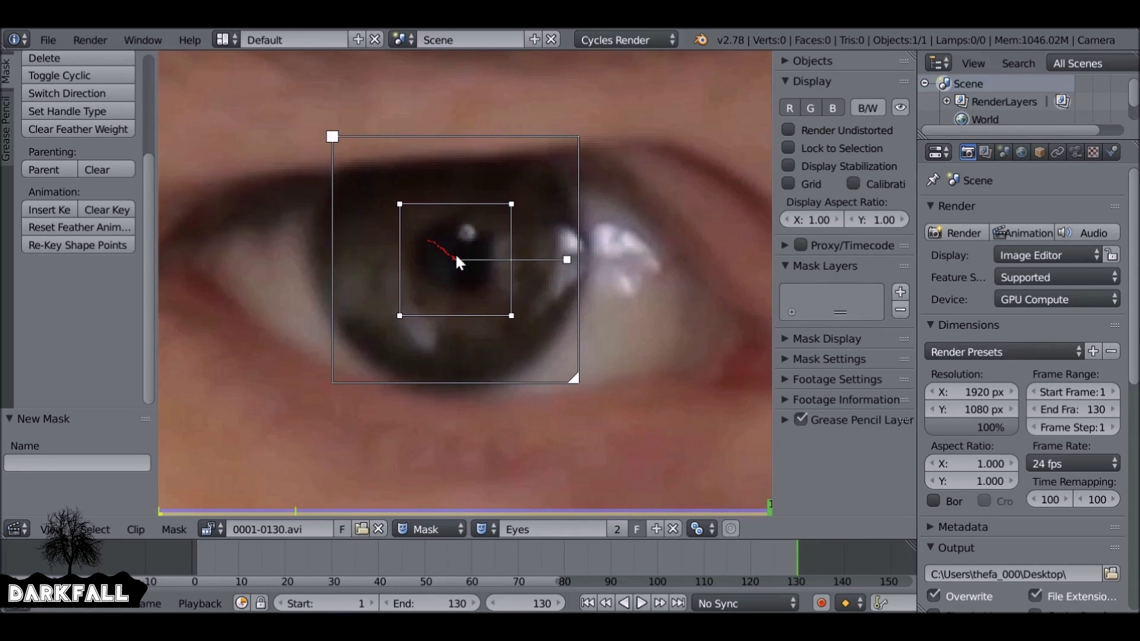
{"action": "left_click", "coordinate": [456, 256]}
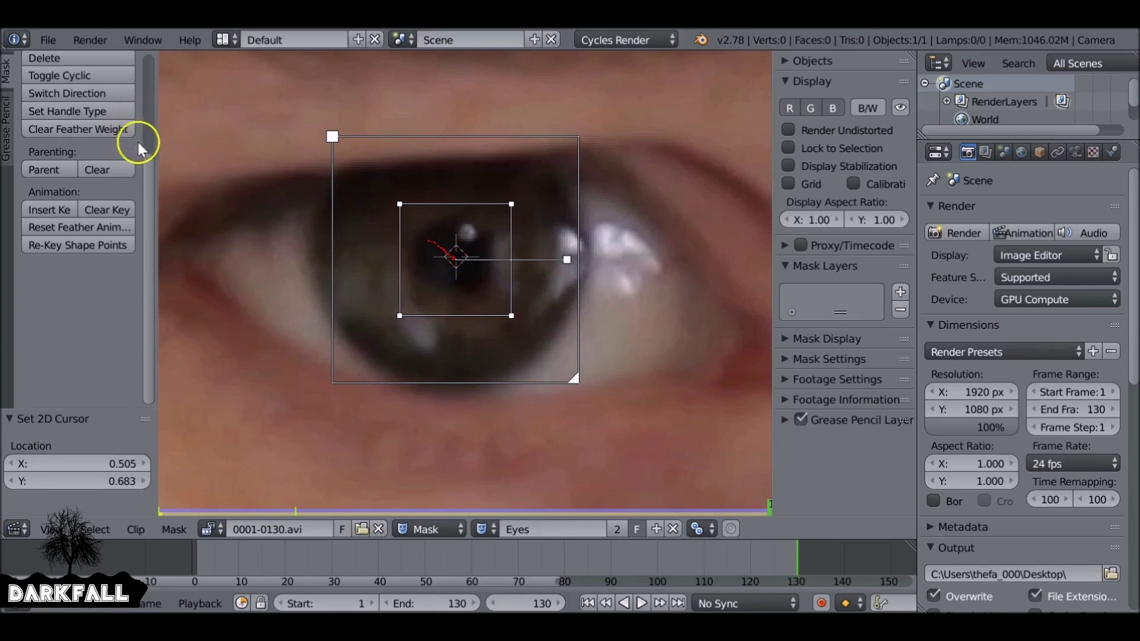
{"action": "left_click_drag", "start_coordinate": [148, 145], "coordinate": [151, 55]}
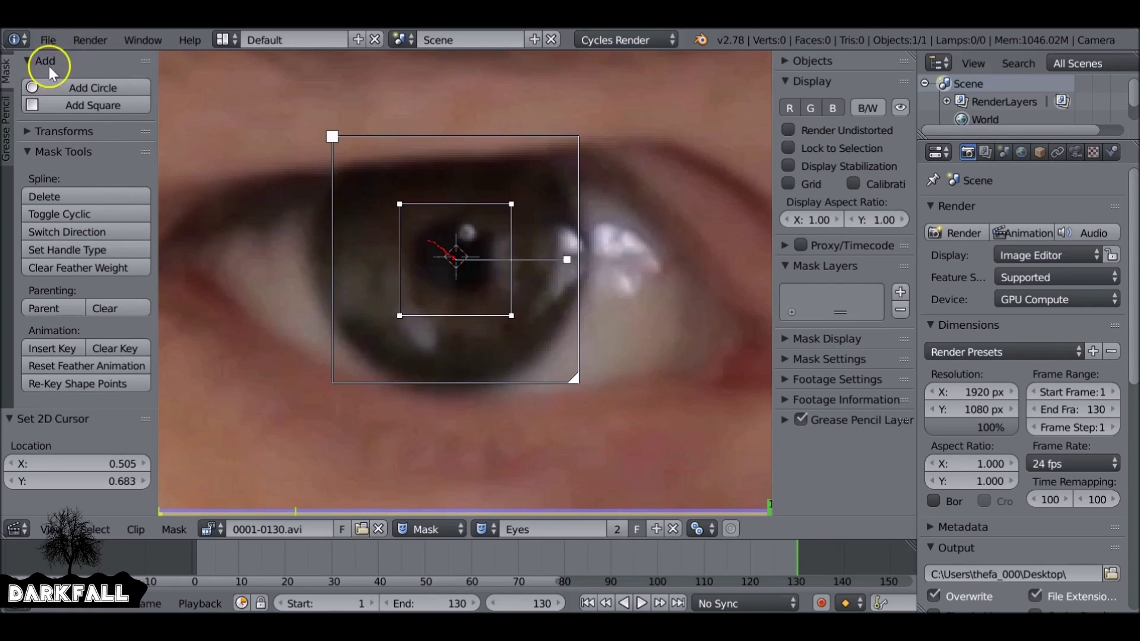
{"action": "left_click", "coordinate": [90, 87]}
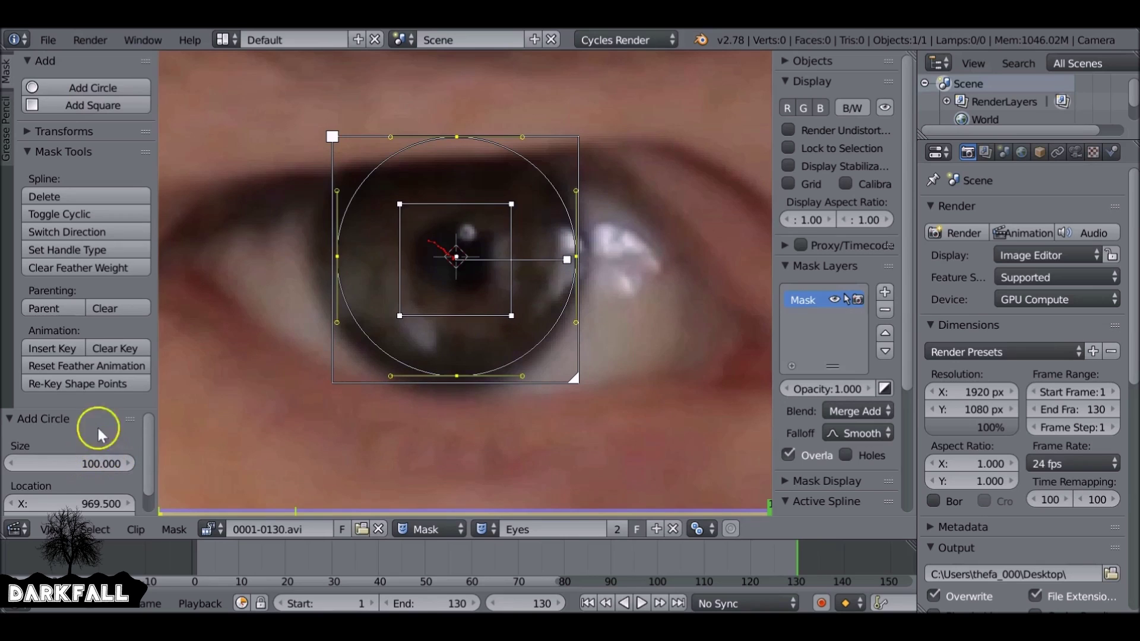
- Fit the circle mask around the iris with a size of 116.350 and an X location of 966.570
{"action": "left_click_drag", "start_coordinate": [87, 409], "coordinate": [77, 285]}
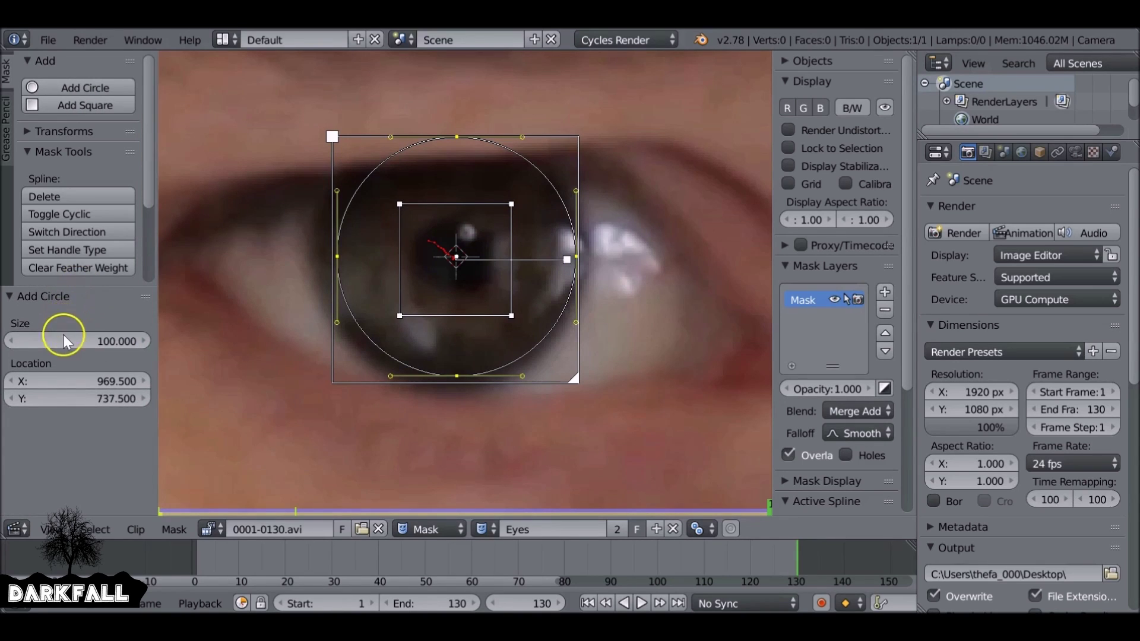
{"action": "left_click_drag", "start_coordinate": [62, 340], "coordinate": [445, 357]}
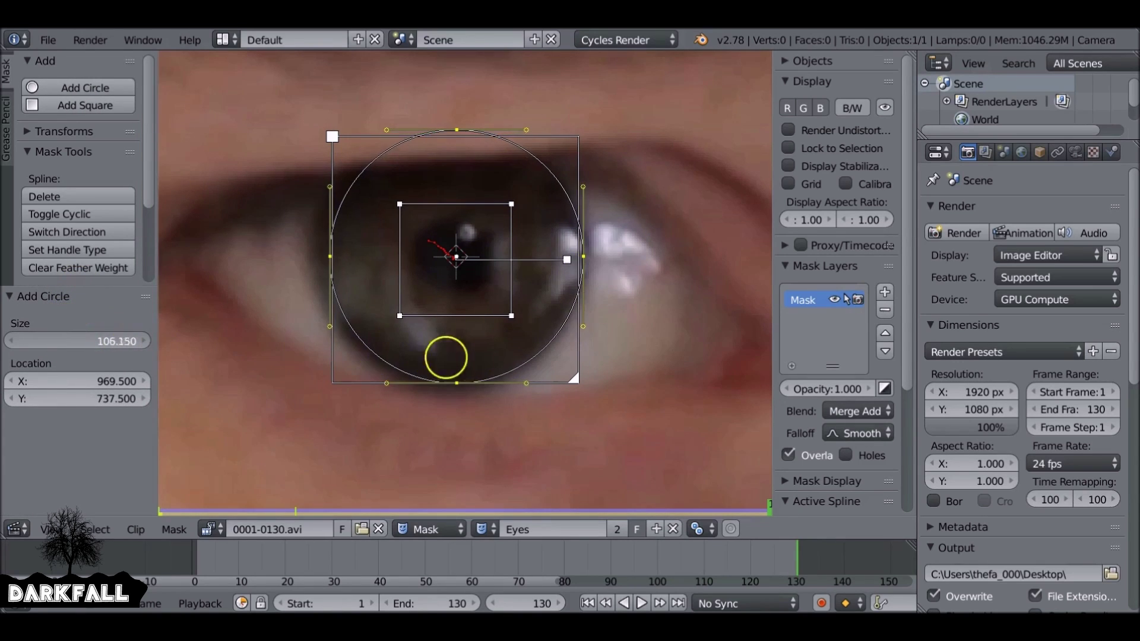
{"action": "left_click_drag", "start_coordinate": [103, 387], "coordinate": [1074, 382]}
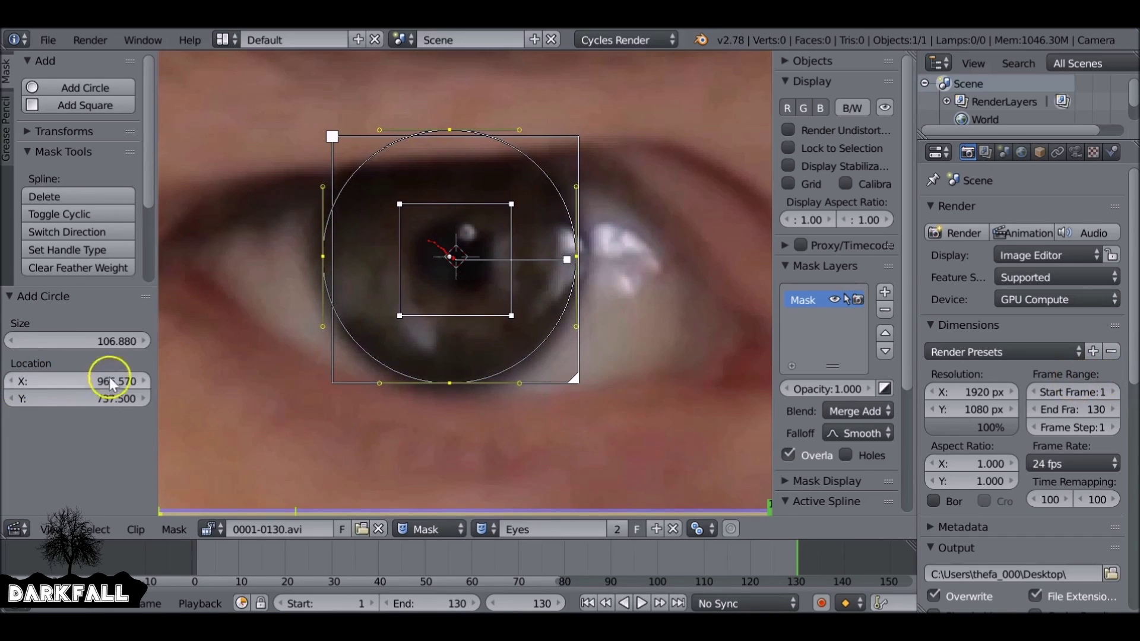
{"action": "left_click_drag", "start_coordinate": [102, 340], "coordinate": [652, 365]}
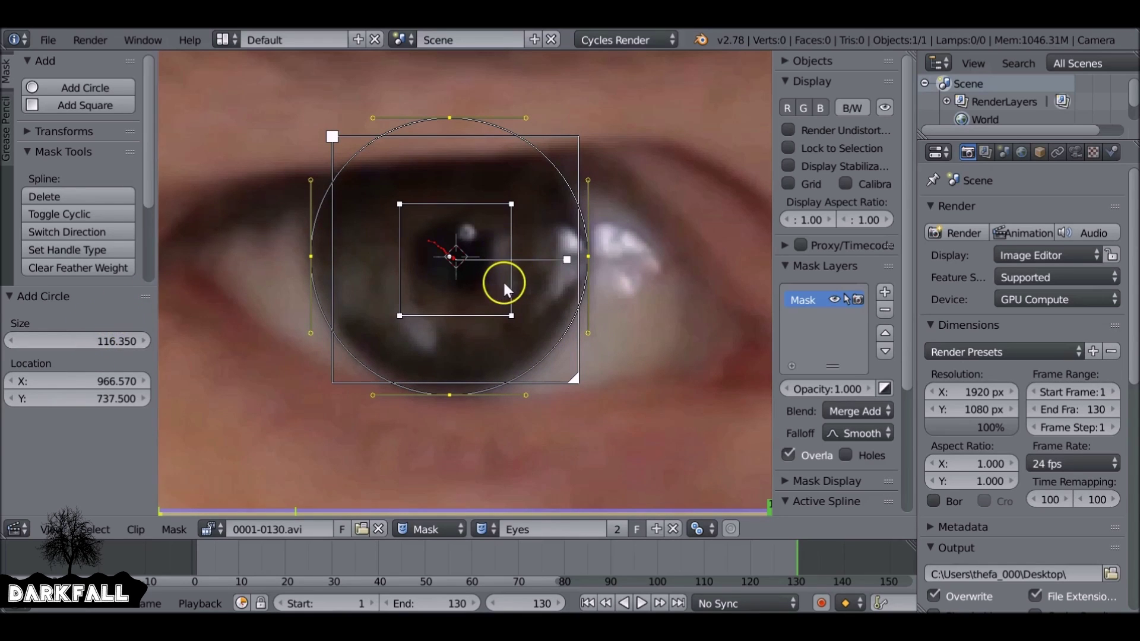
{"action": "scroll", "coordinate": [504, 281], "scroll_direction": "down", "scroll_amount": 5}
{"action": "scroll", "coordinate": [504, 280], "scroll_direction": "down", "scroll_amount": 4}
{"action": "middle_click_drag", "start_coordinate": [503, 287], "coordinate": [465, 158]}
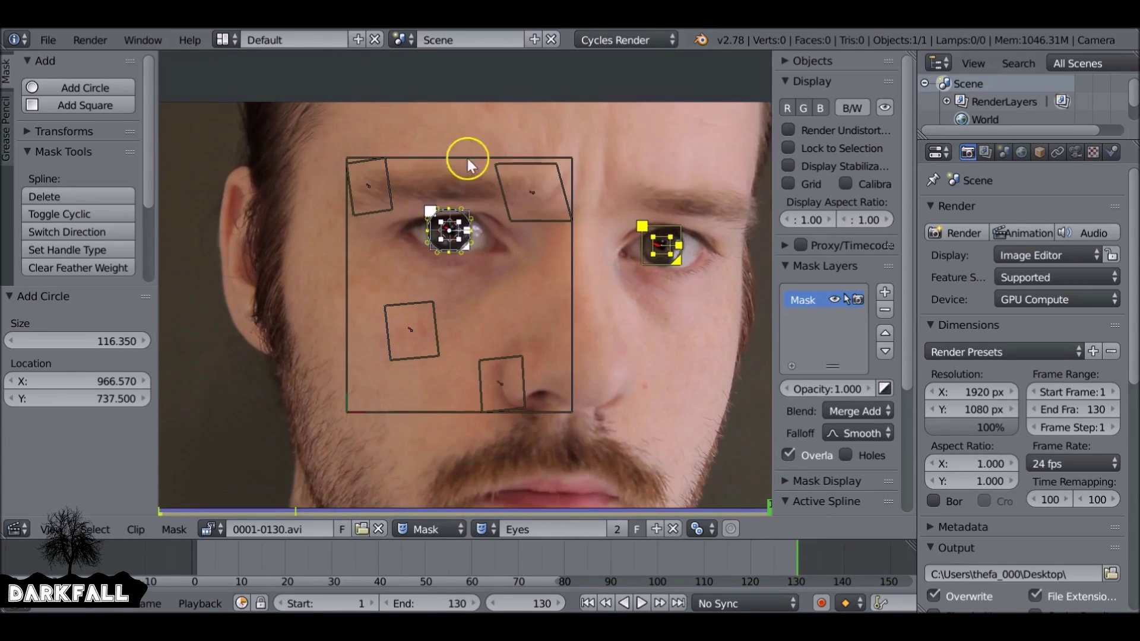
{"action": "left_click", "coordinate": [550, 186]}
{"action": "left_click", "coordinate": [662, 242]}
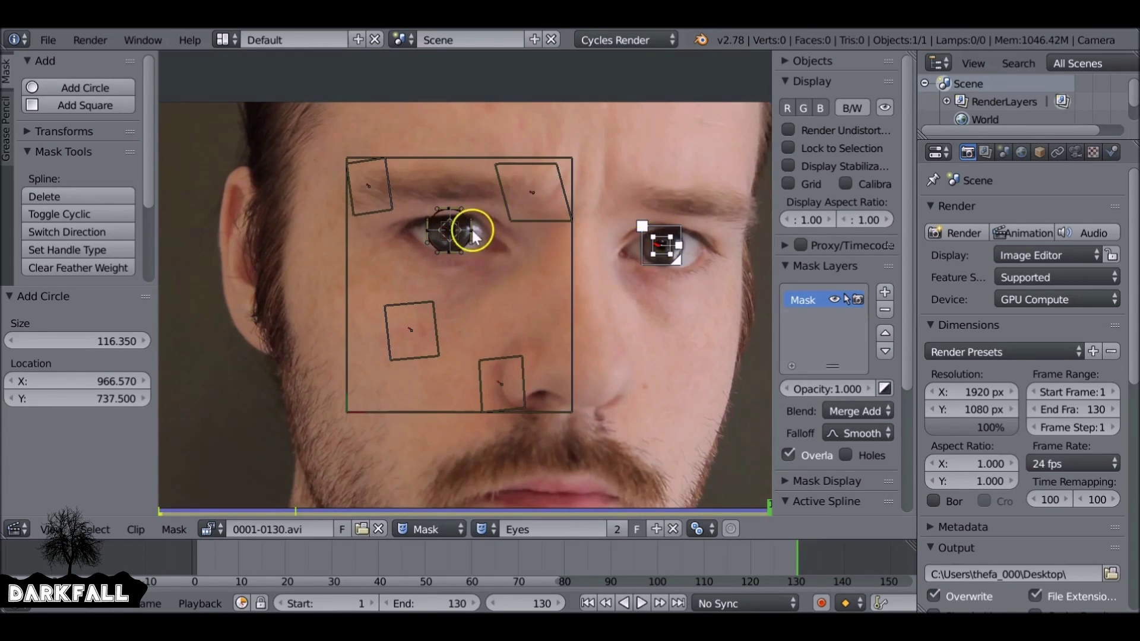
{"action": "left_click", "coordinate": [396, 330]}
- Select the pupil marker inside the plane track together with all points of the iris circle, and parent the circle to the marker
{"action": "scroll", "coordinate": [420, 288], "scroll_direction": "up", "scroll_amount": 5}
{"action": "middle_click_drag", "start_coordinate": [420, 287], "coordinate": [402, 300]}
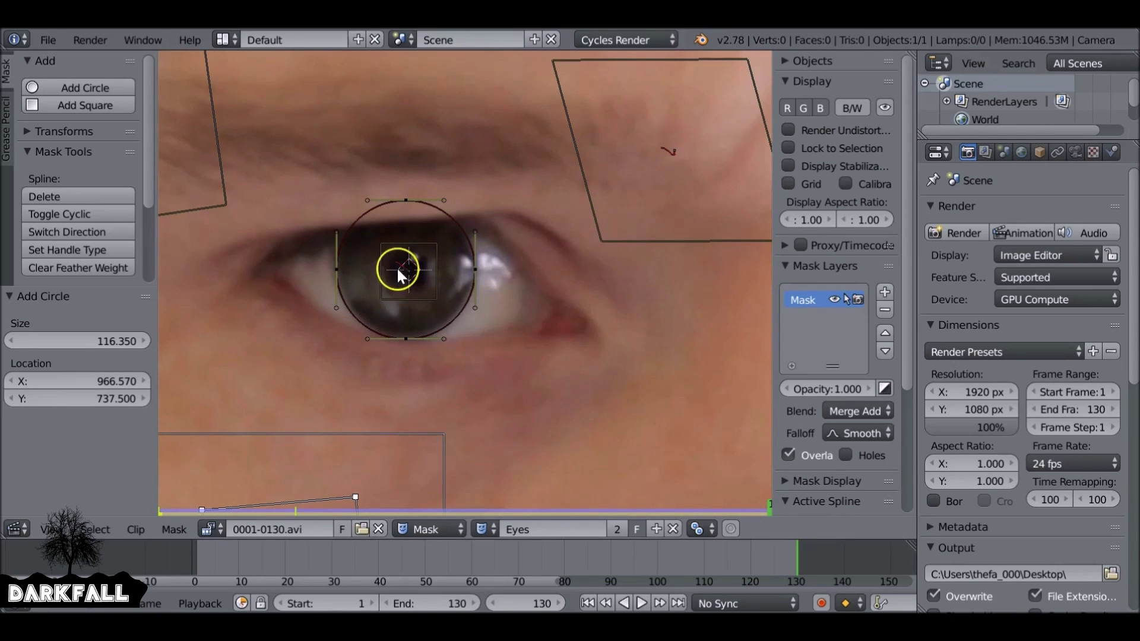
{"action": "left_click", "coordinate": [406, 249]}
{"action": "scroll", "coordinate": [405, 248], "scroll_direction": "up", "scroll_amount": 3}
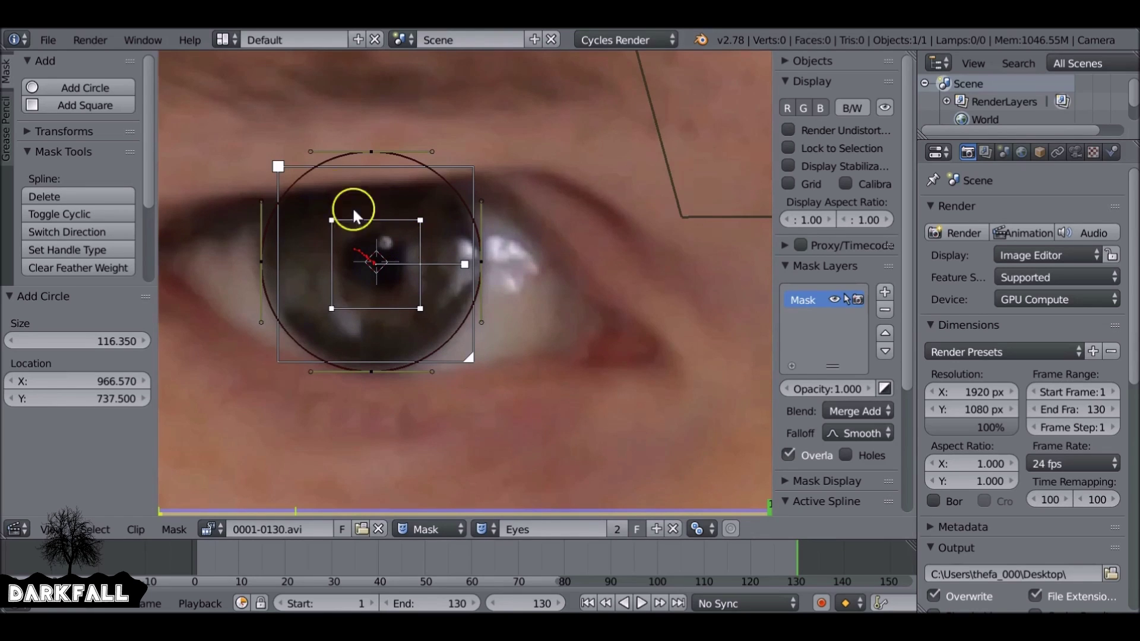
{"action": "key", "text": "b"}
{"action": "left_click_drag", "start_coordinate": [209, 96], "coordinate": [537, 409]}
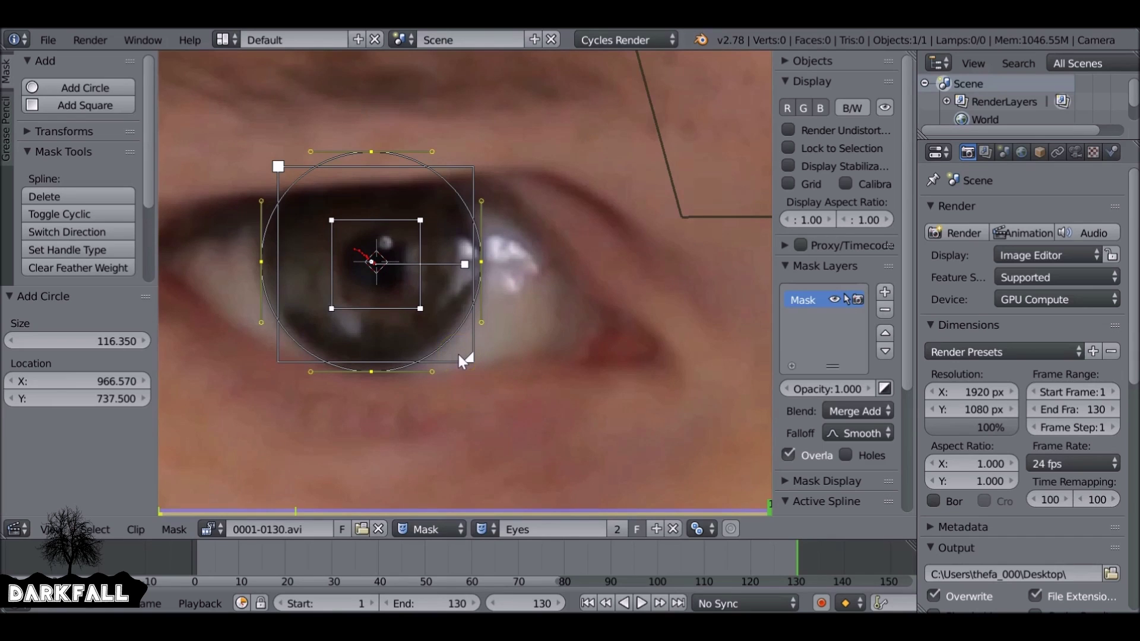
{"action": "key", "text": "ctrl+p"}
- Scrub the timeline back to check how the circle mask follows the eye, and return to frame 1
{"action": "scroll", "coordinate": [456, 354], "scroll_direction": "down", "scroll_amount": 4}
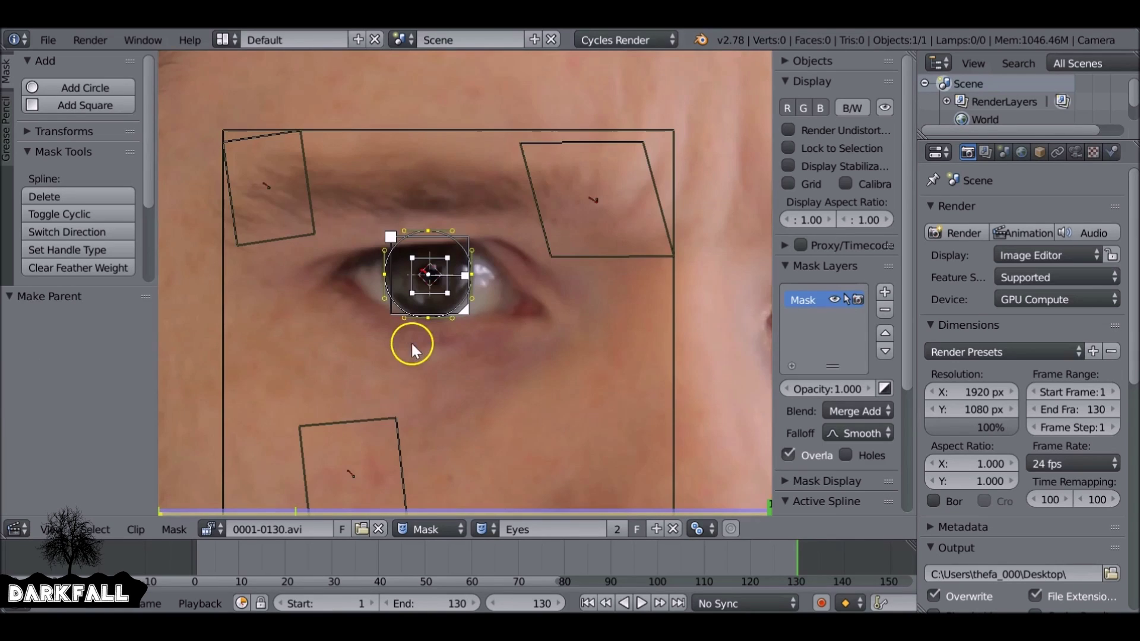
{"action": "left_click_drag", "start_coordinate": [794, 565], "coordinate": [543, 589]}
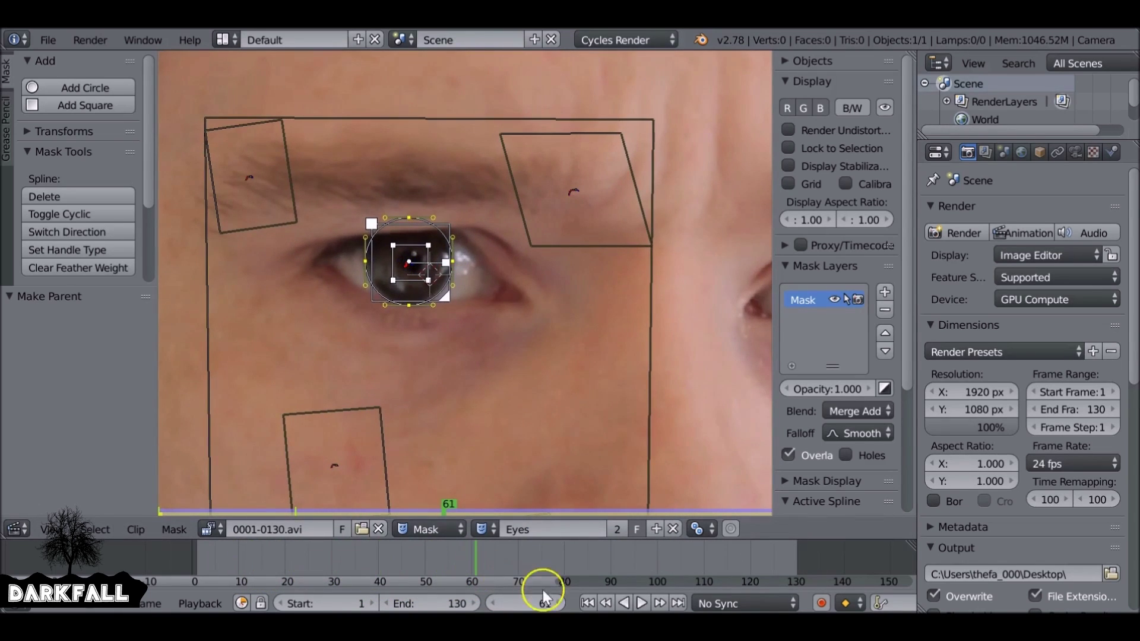
{"action": "left_click", "coordinate": [587, 603]}
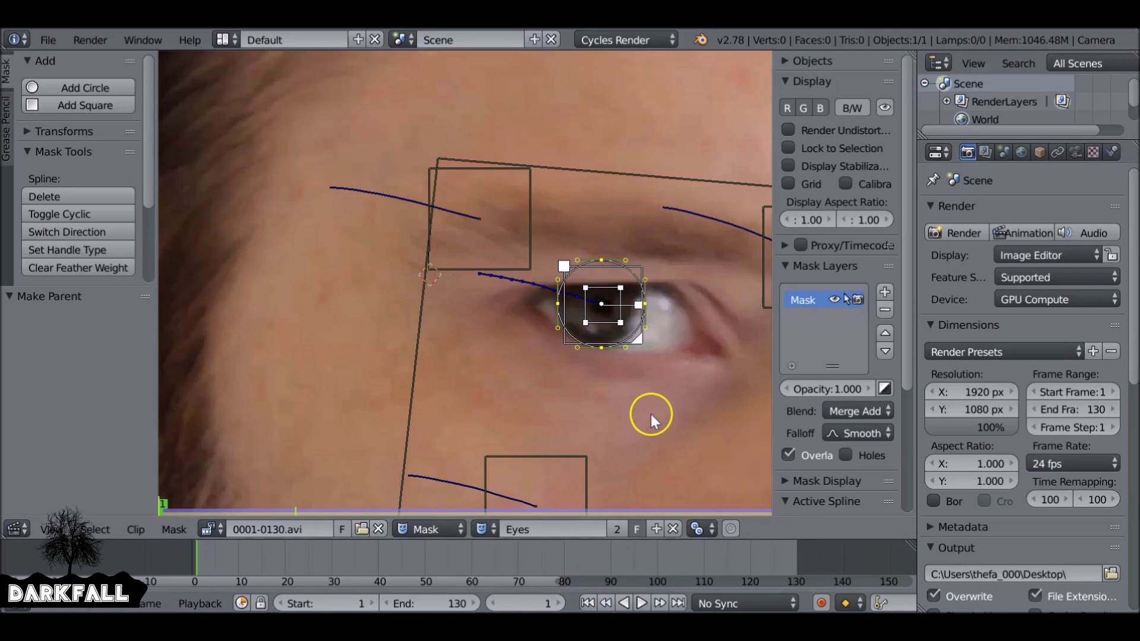
{"action": "key", "text": "g"}
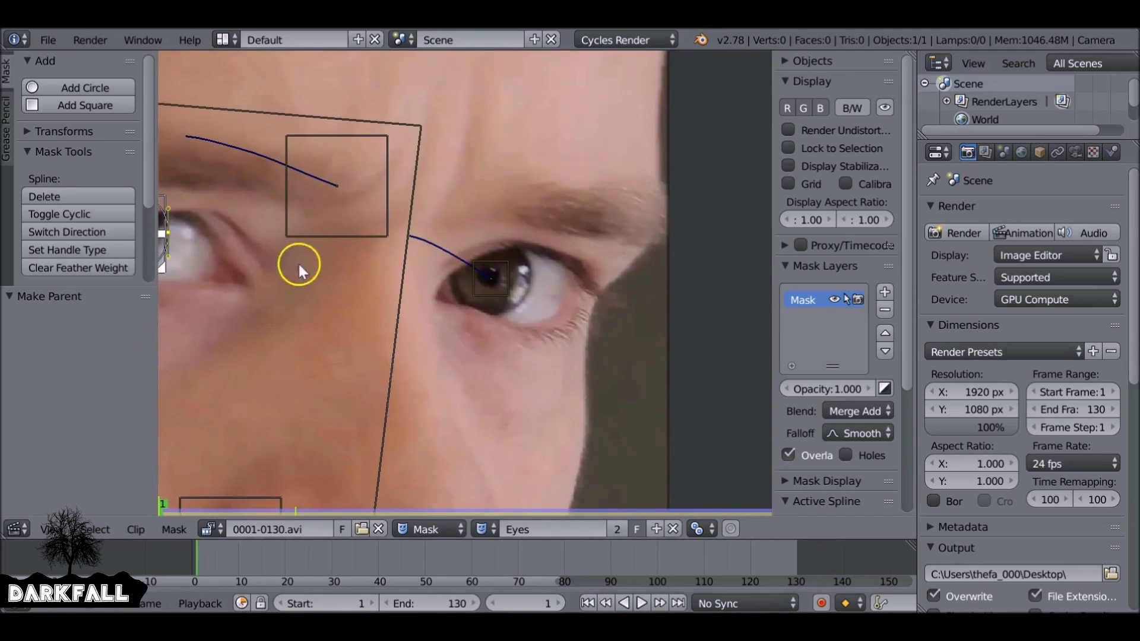
{"action": "scroll", "coordinate": [438, 275], "scroll_direction": "up", "scroll_amount": 1}
{"action": "scroll", "coordinate": [392, 300], "scroll_direction": "up", "scroll_amount": 3}
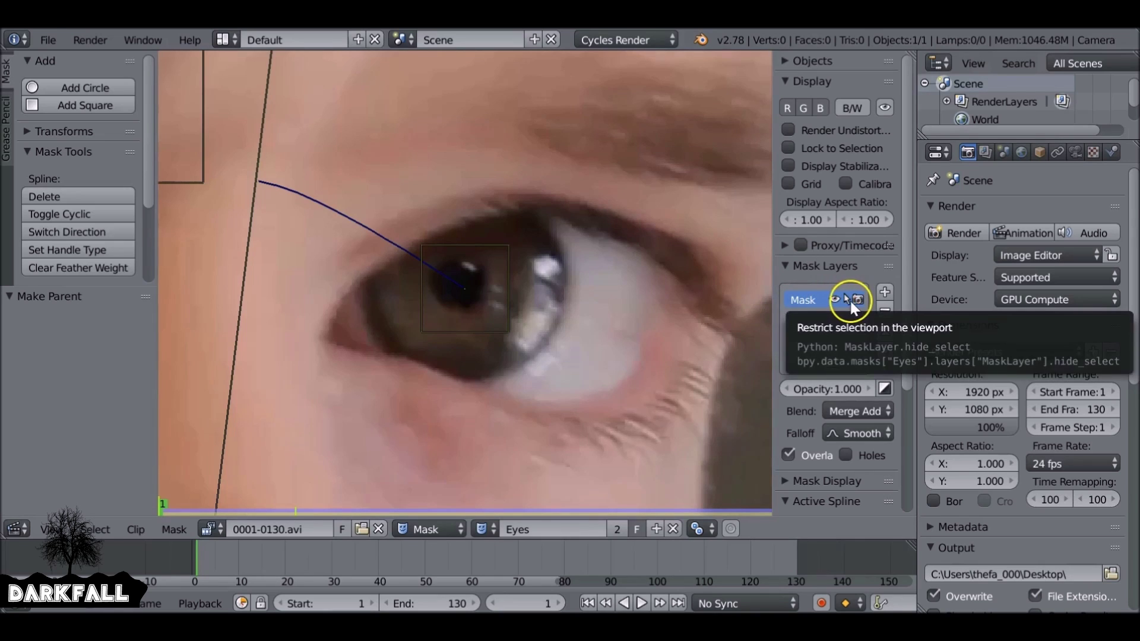
{"action": "left_click", "coordinate": [883, 292]}
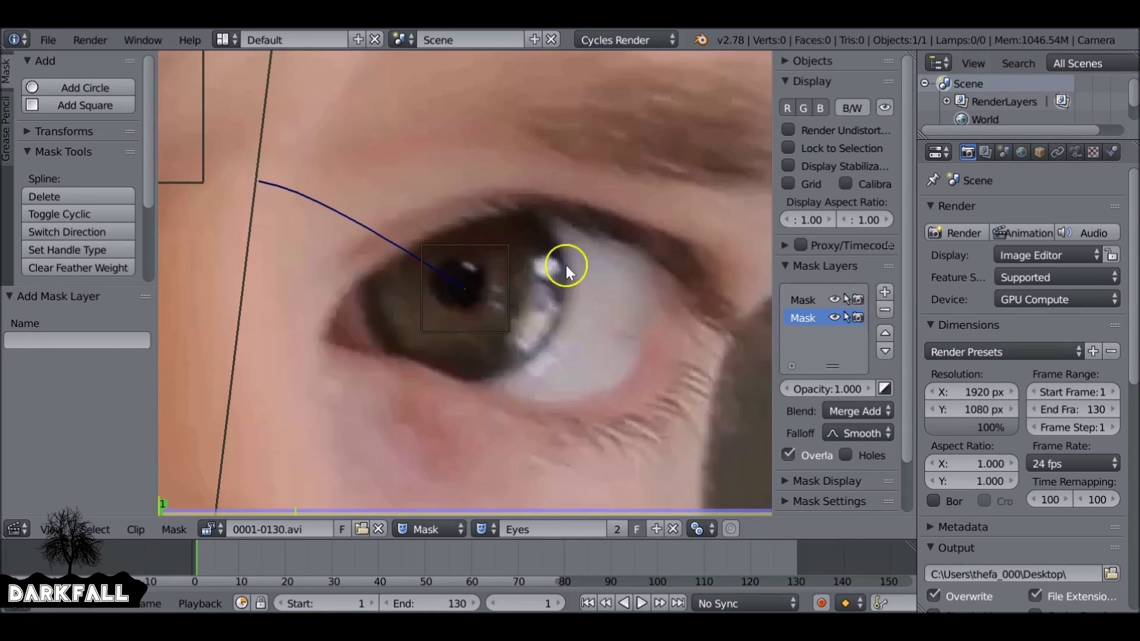
{"action": "left_click", "coordinate": [885, 310]}
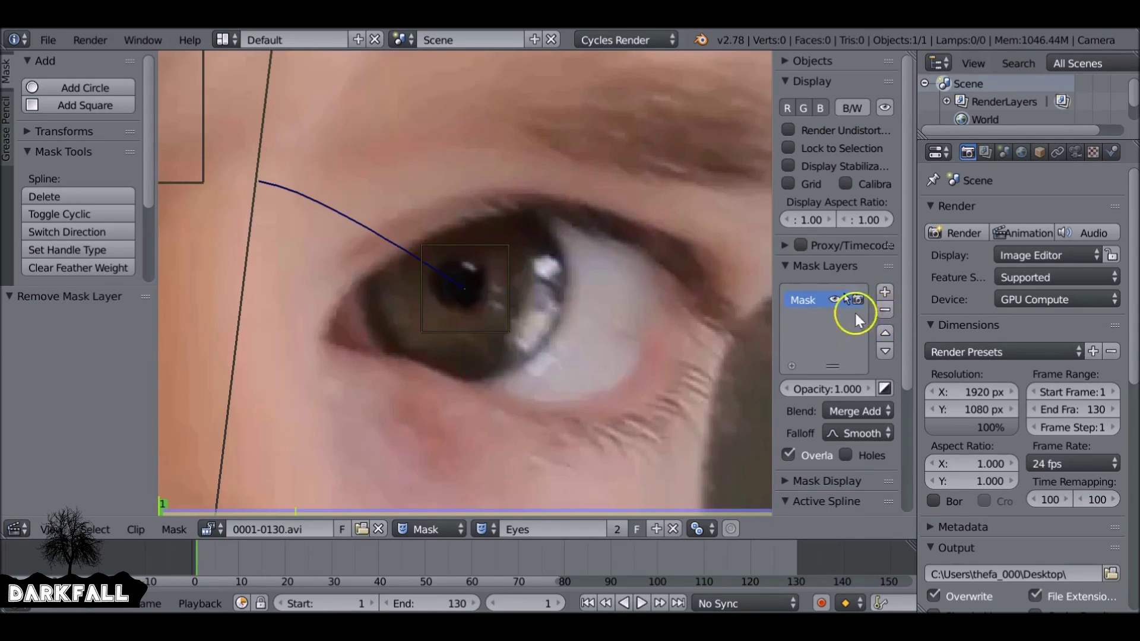
- Add a circle mask on the pupil outside the plane track, fitted to the iris with size 111.740 and X location 1682.965
{"action": "left_click", "coordinate": [458, 284]}
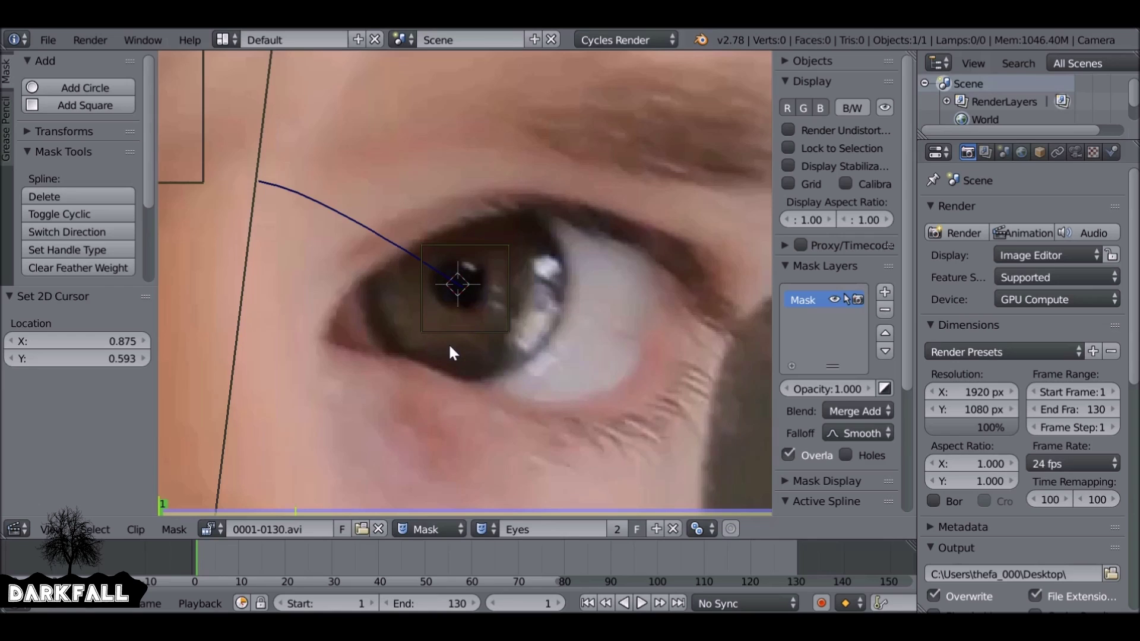
{"action": "left_click", "coordinate": [84, 87]}
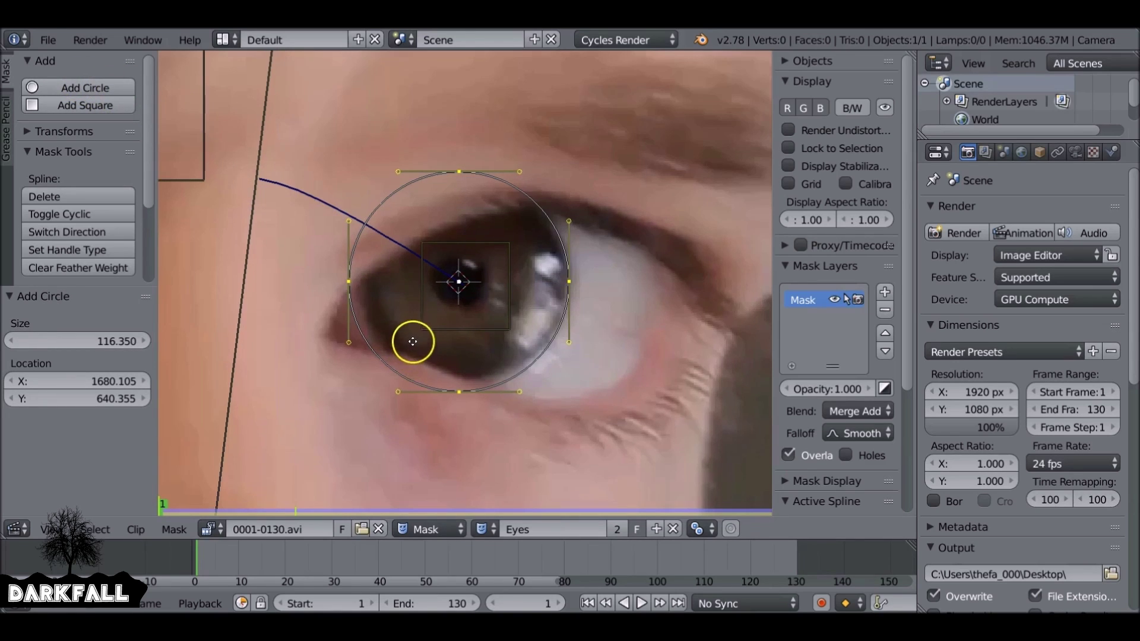
{"action": "scroll", "coordinate": [403, 366], "scroll_direction": "up", "scroll_amount": 3}
{"action": "left_click_drag", "start_coordinate": [111, 366], "coordinate": [196, 356]}
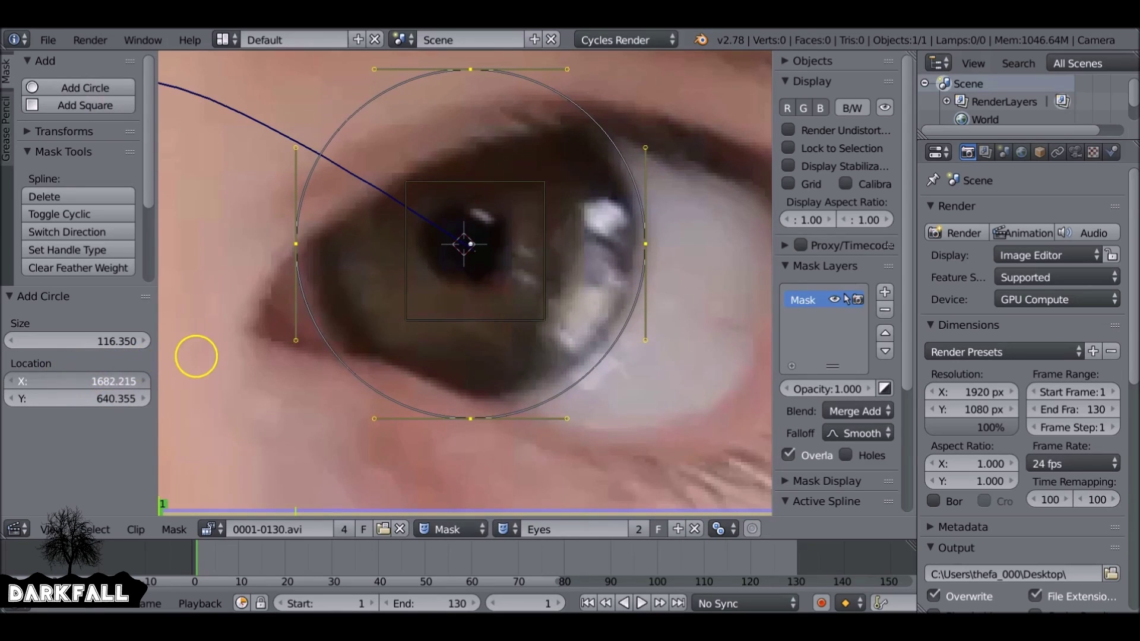
{"action": "left_click_drag", "start_coordinate": [83, 340], "coordinate": [1018, 284]}
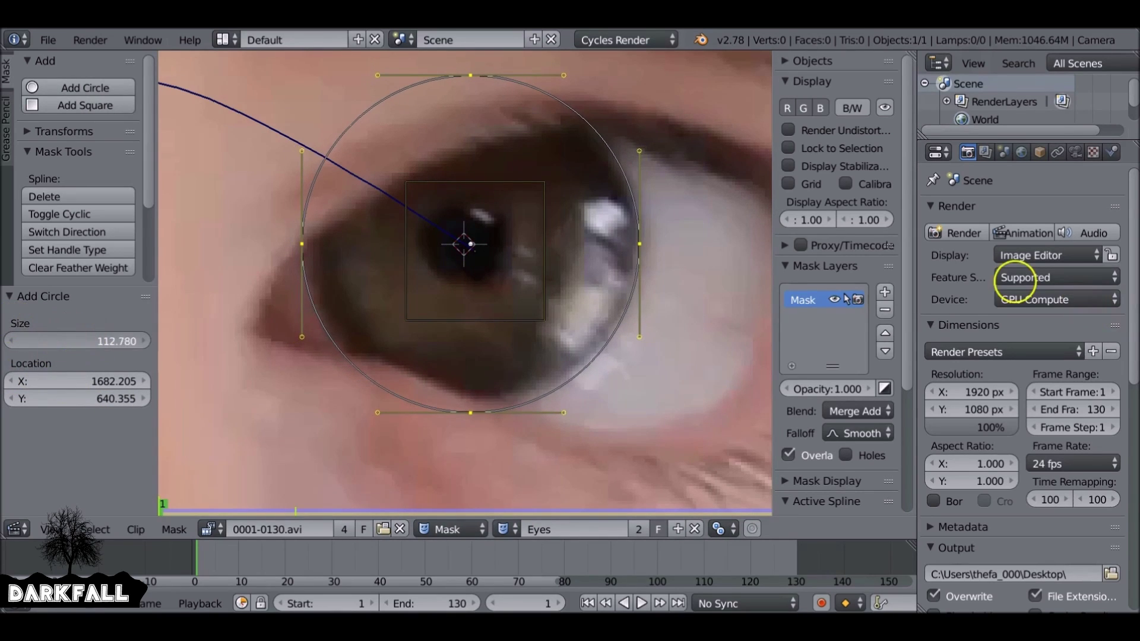
{"action": "left_click_drag", "start_coordinate": [101, 380], "coordinate": [57, 341]}
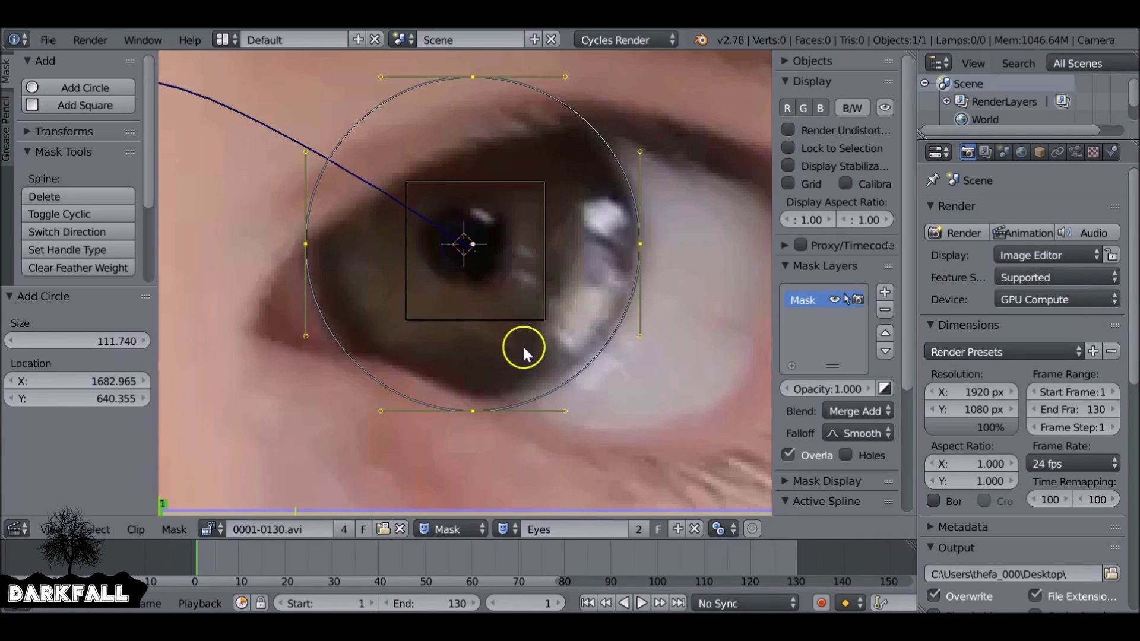
- Select the pupil marker outside the plane track with all points of its iris circle, and parent the circle to the marker
{"action": "scroll", "coordinate": [523, 348], "scroll_direction": "down", "scroll_amount": 3}
{"action": "scroll", "coordinate": [480, 240], "scroll_direction": "down", "scroll_amount": 4}
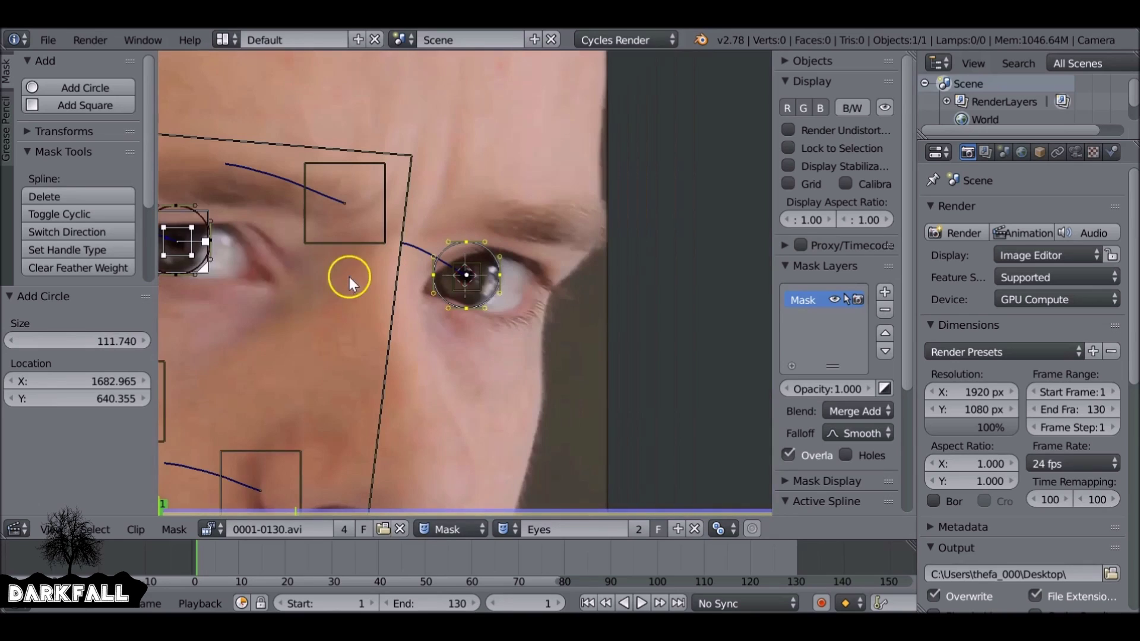
{"action": "scroll", "coordinate": [394, 265], "scroll_direction": "up", "scroll_amount": 5}
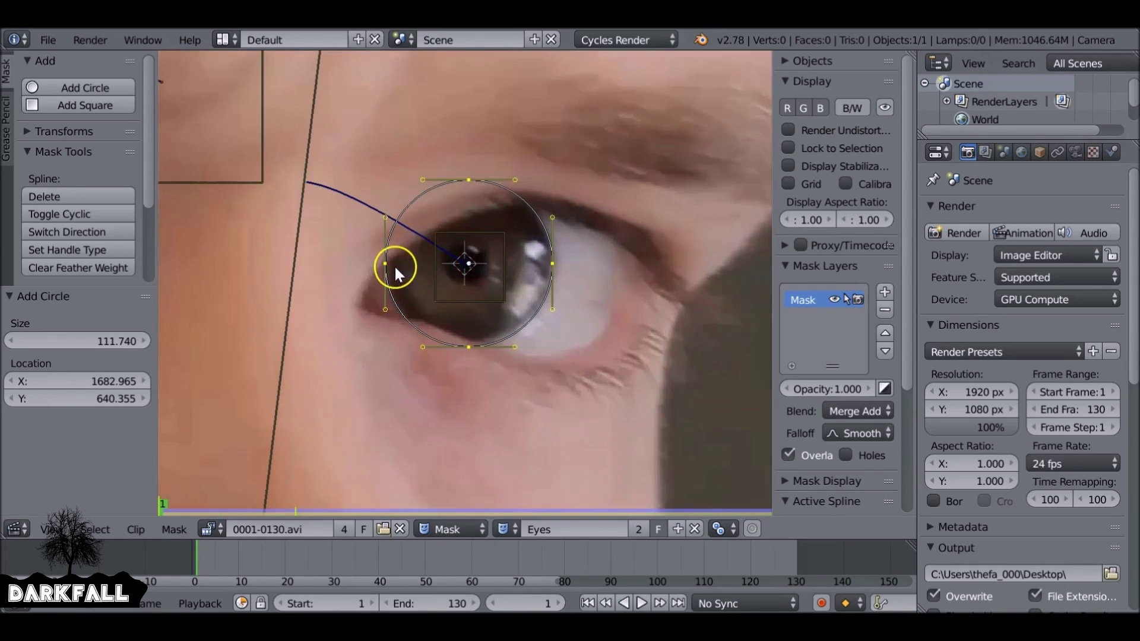
{"action": "left_click", "coordinate": [472, 221]}
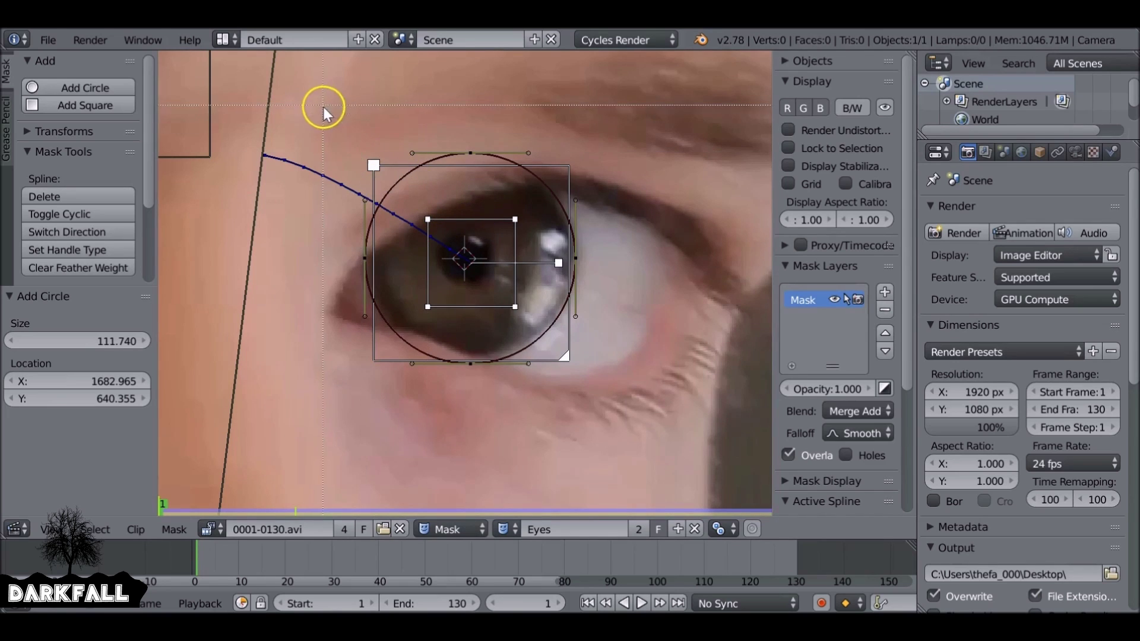
{"action": "left_click_drag", "start_coordinate": [329, 119], "coordinate": [613, 397]}
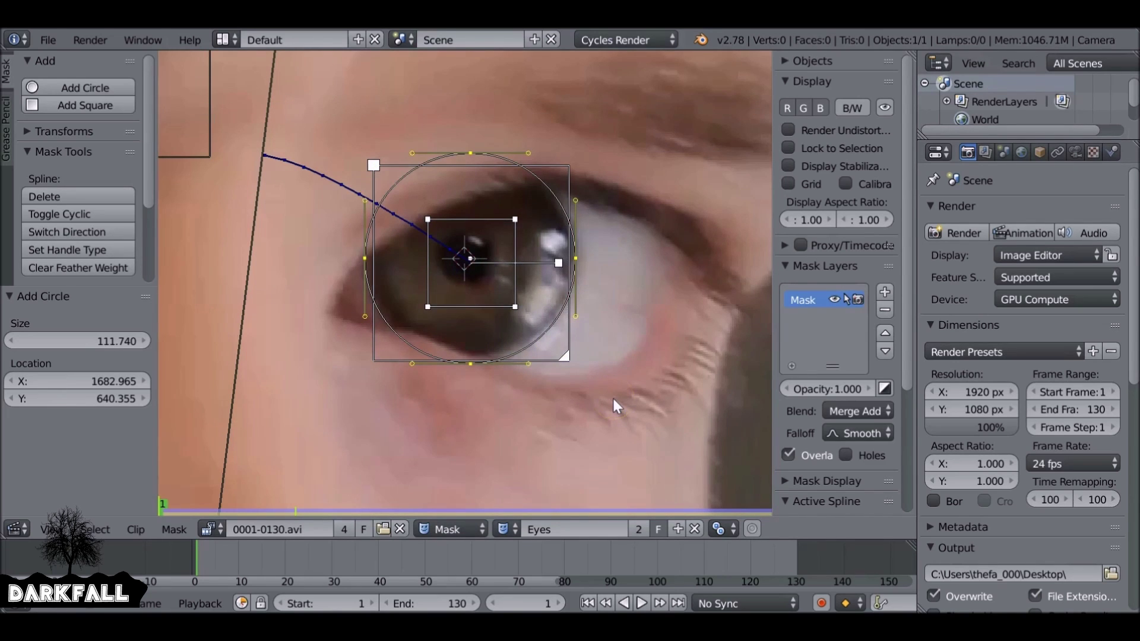
{"action": "key", "text": "ctrl+p"}
- Scrub the timeline to frame 45 to check how both iris circles follow the eyes
{"action": "scroll", "coordinate": [504, 348], "scroll_direction": "down", "scroll_amount": 5}
{"action": "middle_click_drag", "start_coordinate": [503, 348], "coordinate": [446, 345]}
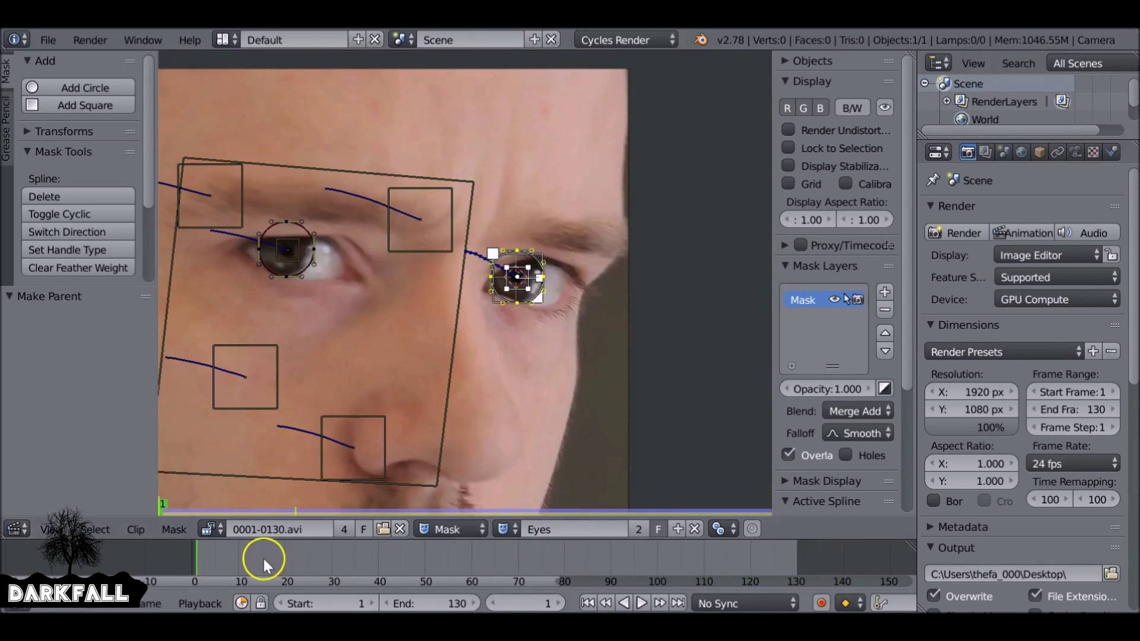
{"action": "left_click_drag", "start_coordinate": [262, 557], "coordinate": [402, 567]}
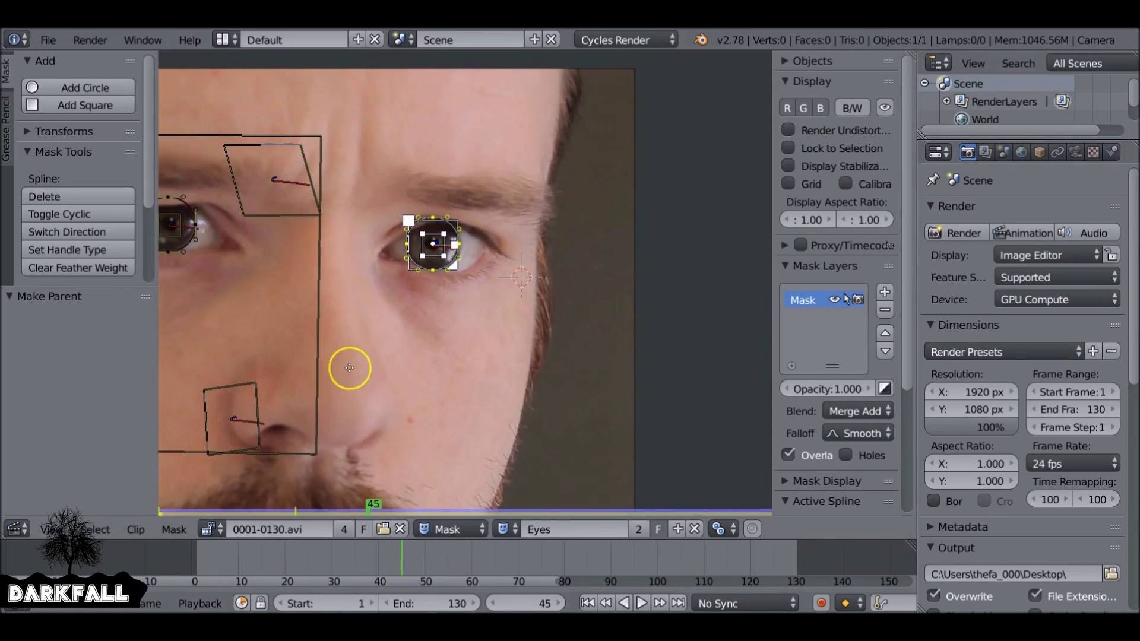
{"action": "middle_click_drag", "start_coordinate": [350, 367], "coordinate": [597, 386]}
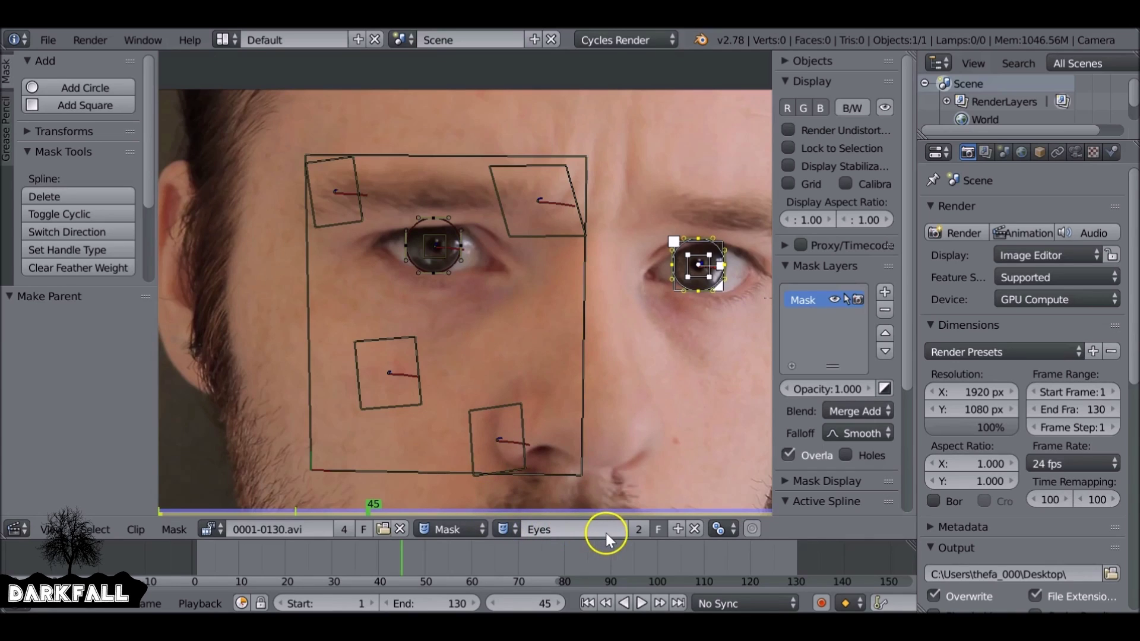
- Create a new mask named Eyelids
{"action": "left_click", "coordinate": [676, 528]}
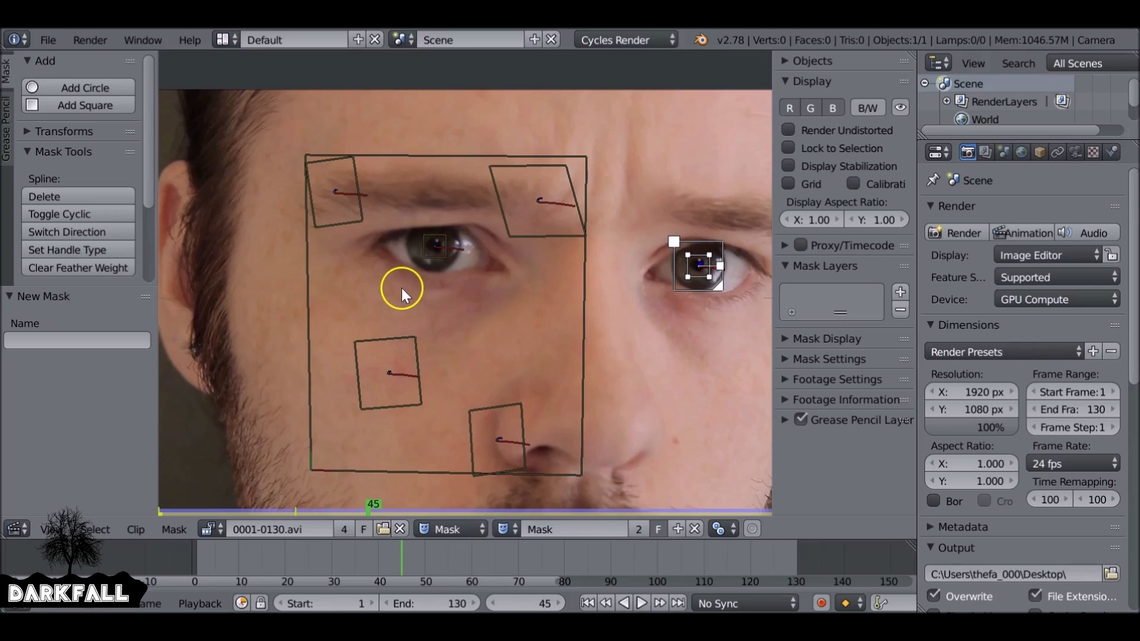
{"action": "left_click", "coordinate": [552, 525]}
{"action": "type", "text": "Eyelids"}
{"action": "key", "text": "Return"}
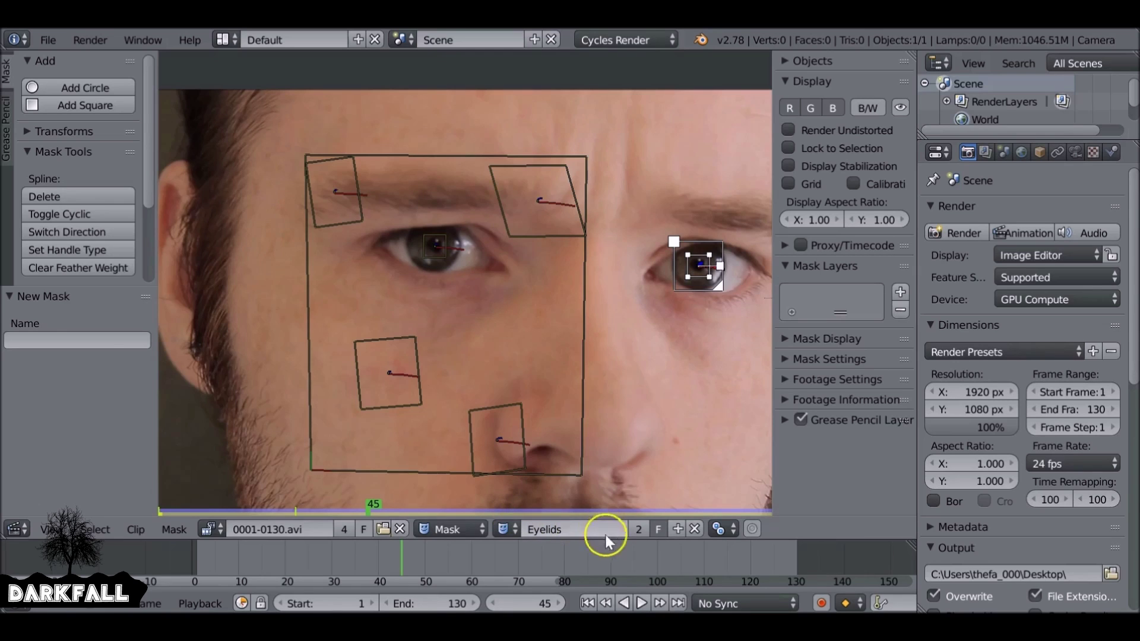
- Start a mask spline at the outer corner of the eye inside the plane track and trace the upper eyelid to the inner corner
{"action": "scroll", "coordinate": [398, 298], "scroll_direction": "up", "scroll_amount": 6}
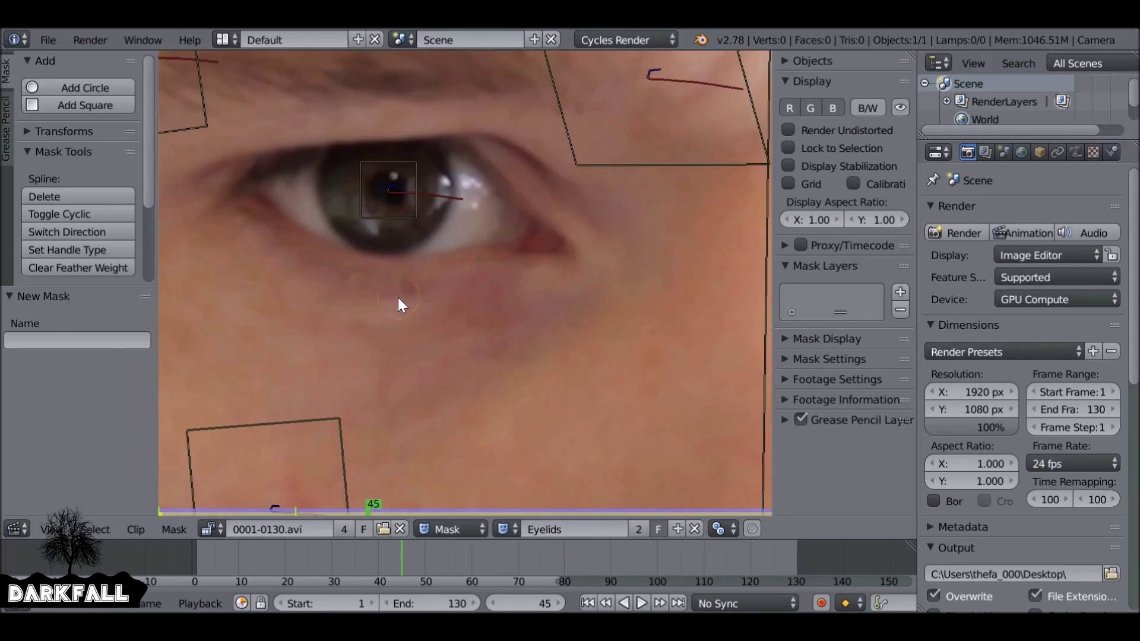
{"action": "middle_click_drag", "start_coordinate": [528, 372], "coordinate": [388, 333]}
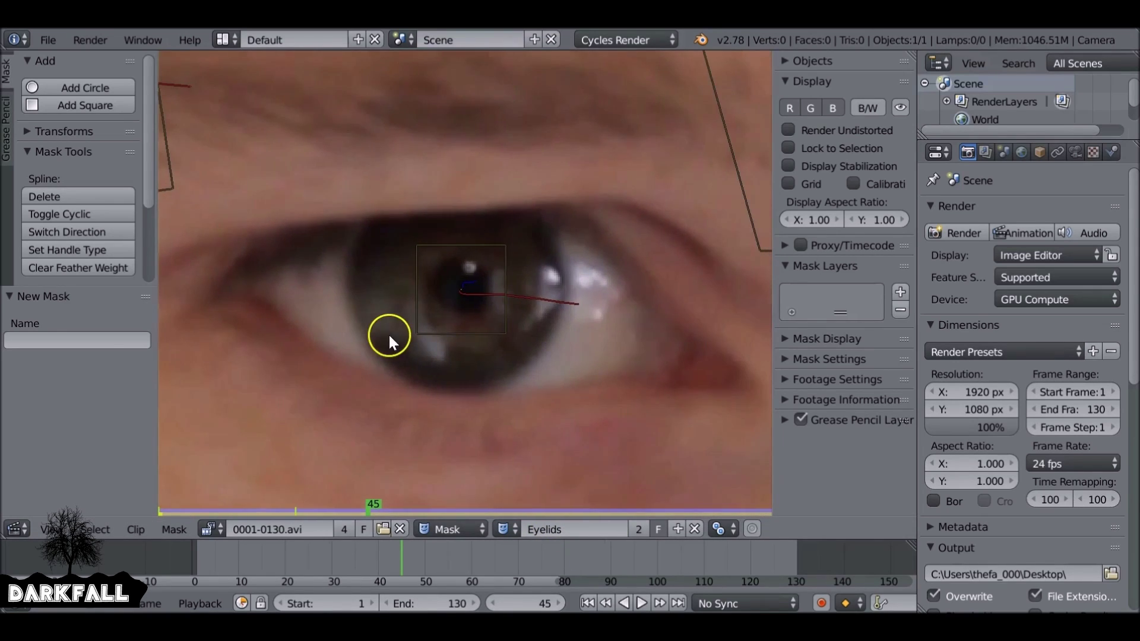
{"action": "left_click", "coordinate": [242, 285], "text": "ctrl"}
{"action": "left_click", "coordinate": [363, 227], "text": "ctrl"}
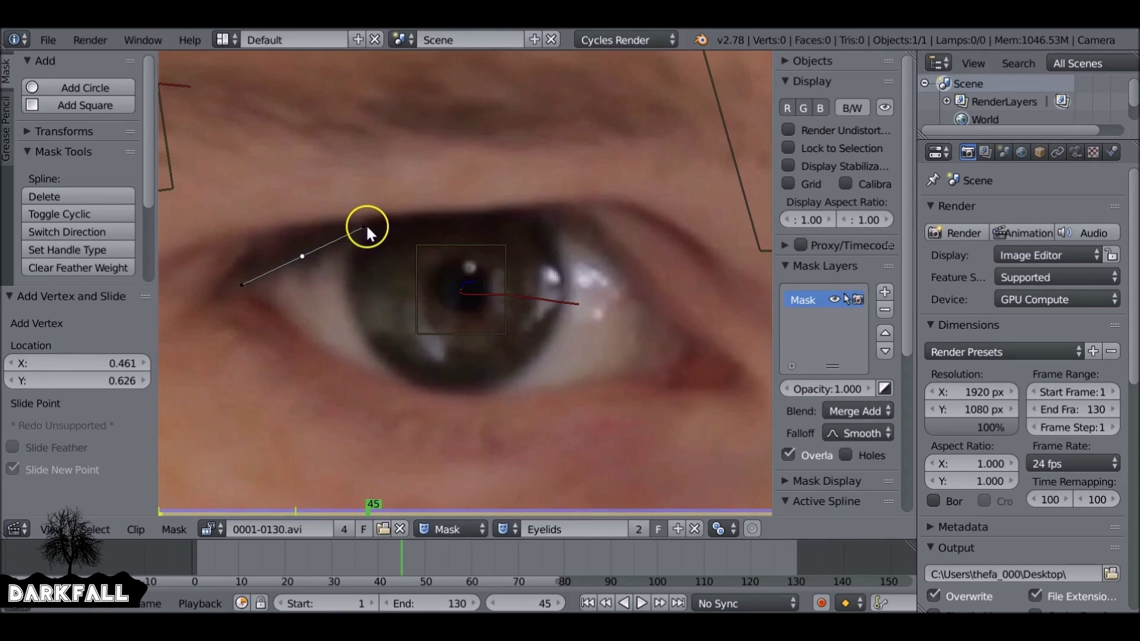
{"action": "left_click", "coordinate": [442, 217], "text": "ctrl"}
{"action": "left_click", "coordinate": [491, 212], "text": "ctrl"}
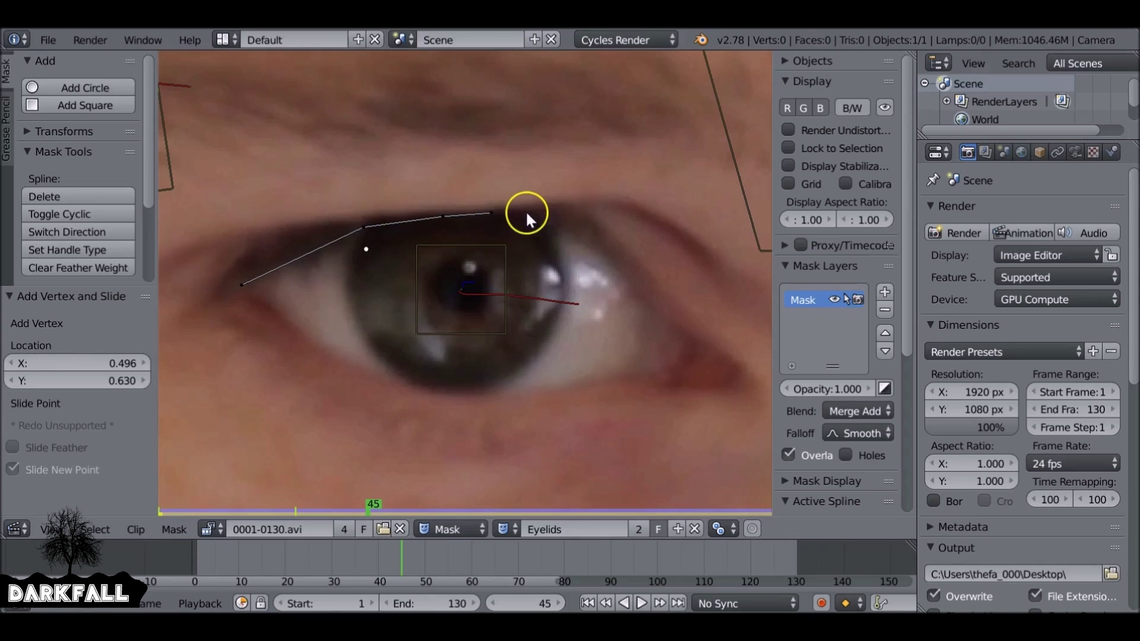
{"action": "left_click", "coordinate": [539, 212], "text": "ctrl"}
{"action": "left_click", "coordinate": [577, 229], "text": "ctrl"}
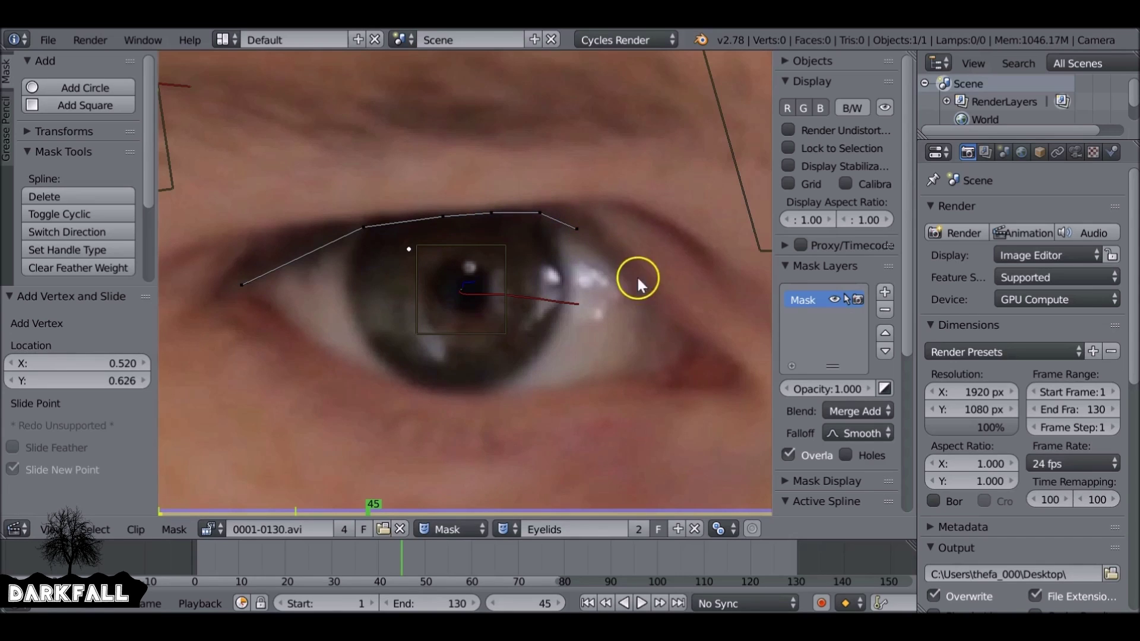
{"action": "left_click", "coordinate": [619, 262], "text": "ctrl"}
{"action": "left_click", "coordinate": [674, 326], "text": "ctrl"}
- Continue the mask spline along the lower eyelid back towards the outer corner and close it
{"action": "left_click", "coordinate": [642, 378], "text": "ctrl"}
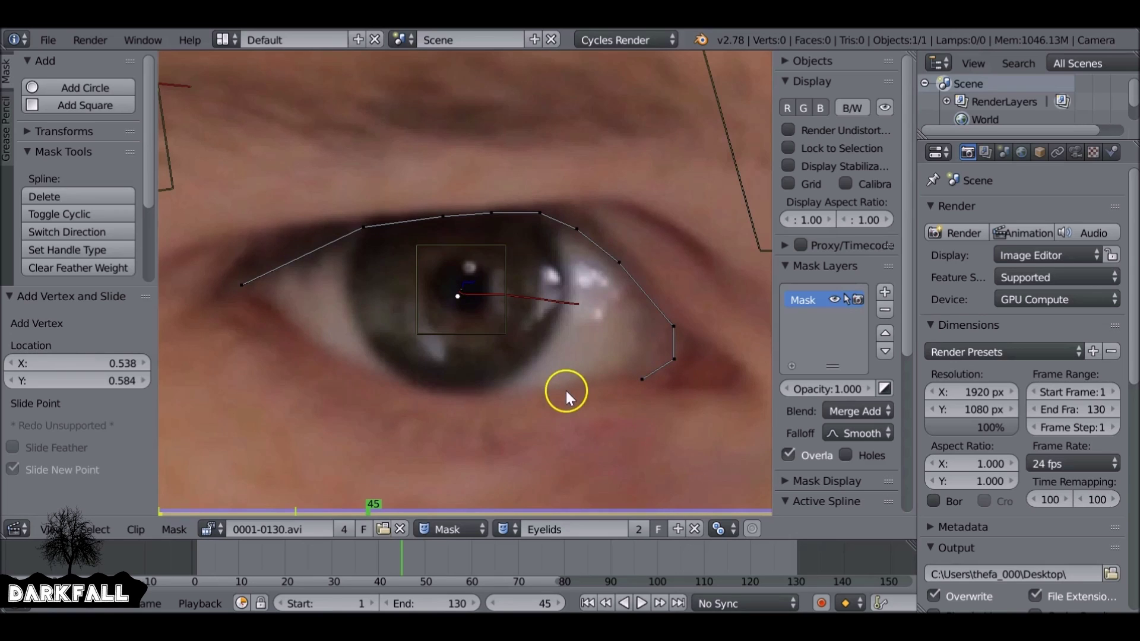
{"action": "left_click", "coordinate": [566, 390], "text": "ctrl"}
{"action": "left_click", "coordinate": [482, 396], "text": "ctrl"}
{"action": "left_click", "coordinate": [417, 389], "text": "ctrl"}
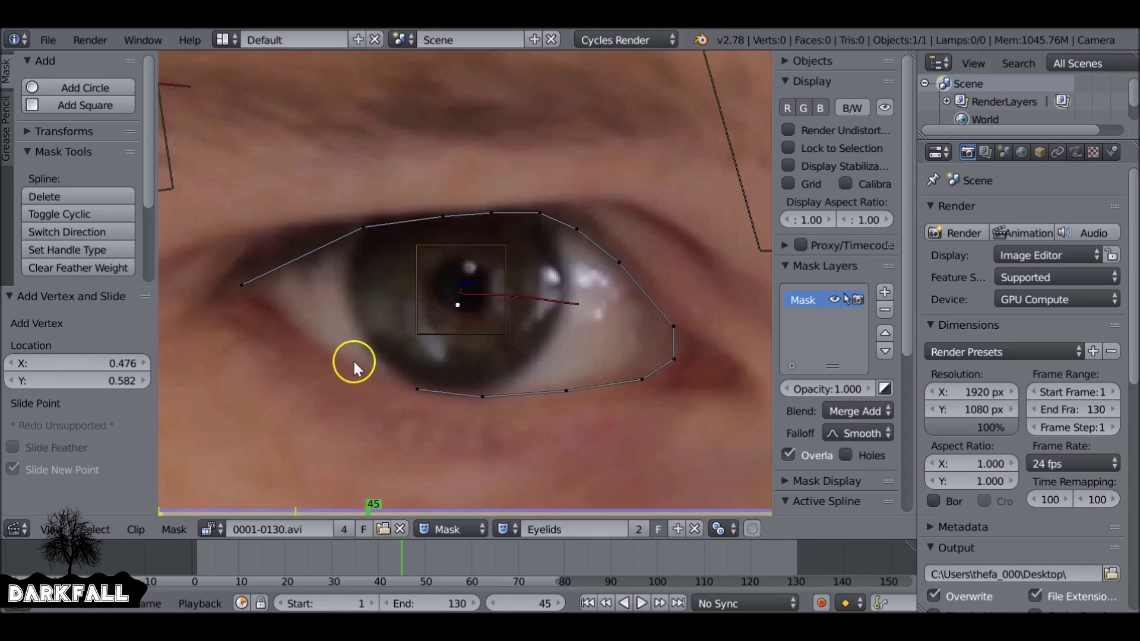
{"action": "left_click", "coordinate": [338, 358], "text": "ctrl"}
{"action": "left_click", "coordinate": [287, 319], "text": "ctrl"}
{"action": "key", "text": "alt+c"}
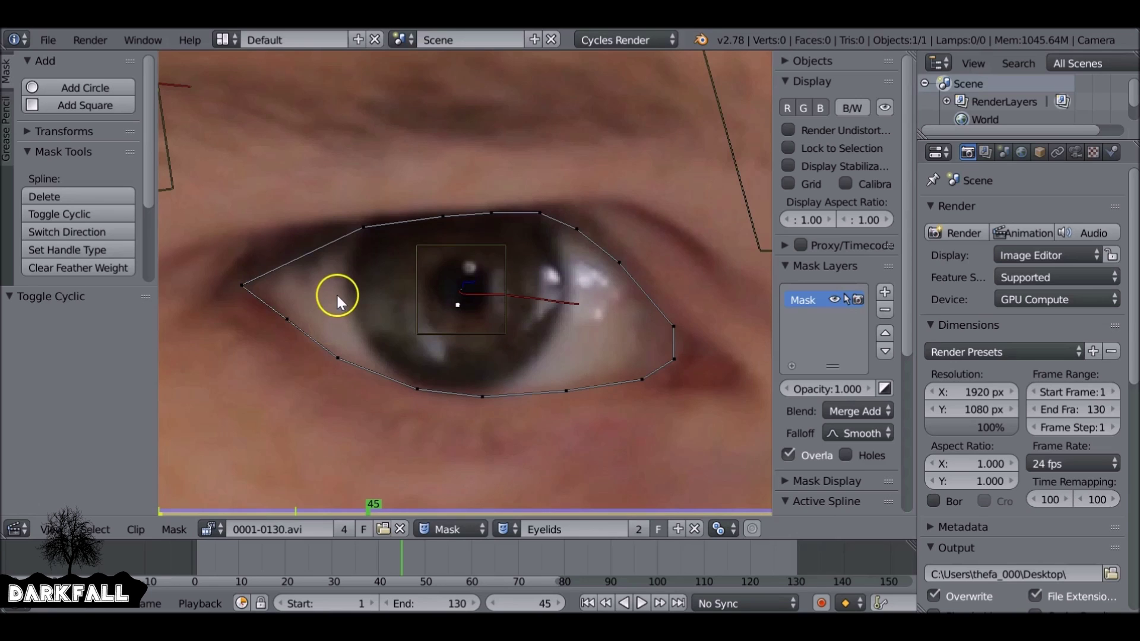
- Select the pupil marker together with all points of the eyelid mask, and parent the mask to the marker
{"action": "key", "text": "b"}
{"action": "left_click_drag", "start_coordinate": [212, 195], "coordinate": [689, 438]}
{"action": "left_click", "coordinate": [501, 248]}
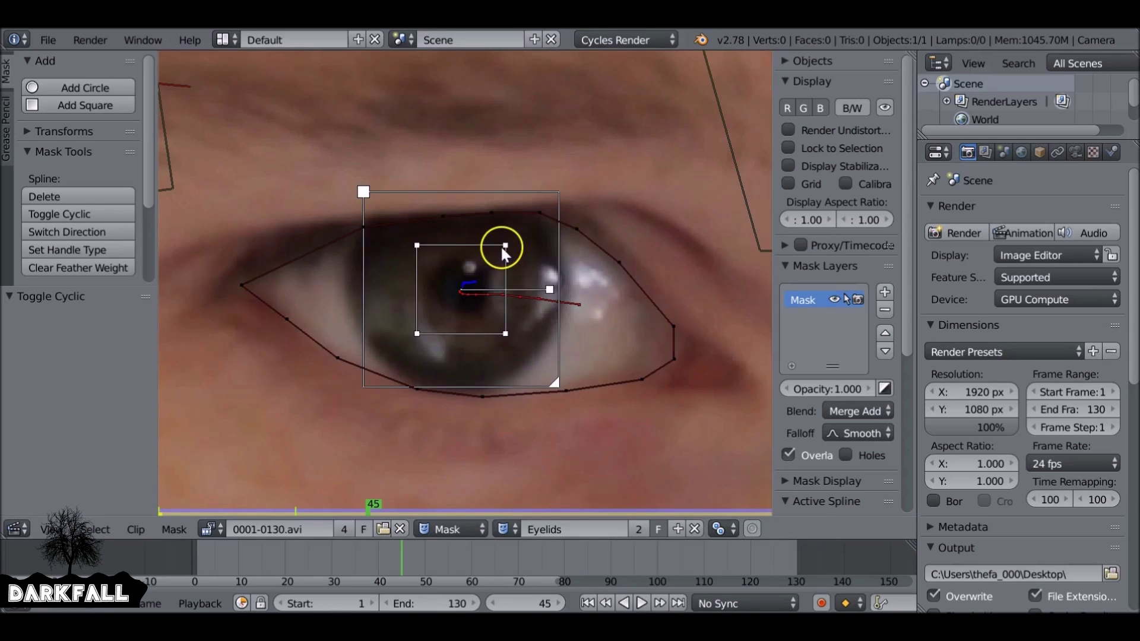
{"action": "key", "text": "b"}
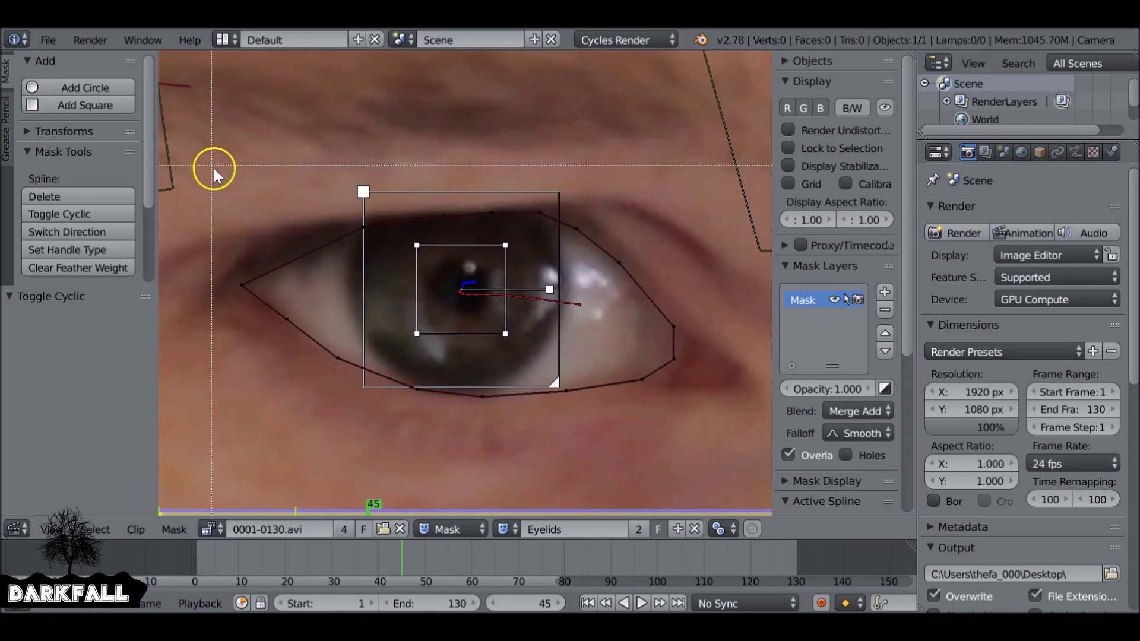
{"action": "left_click_drag", "start_coordinate": [217, 171], "coordinate": [707, 437]}
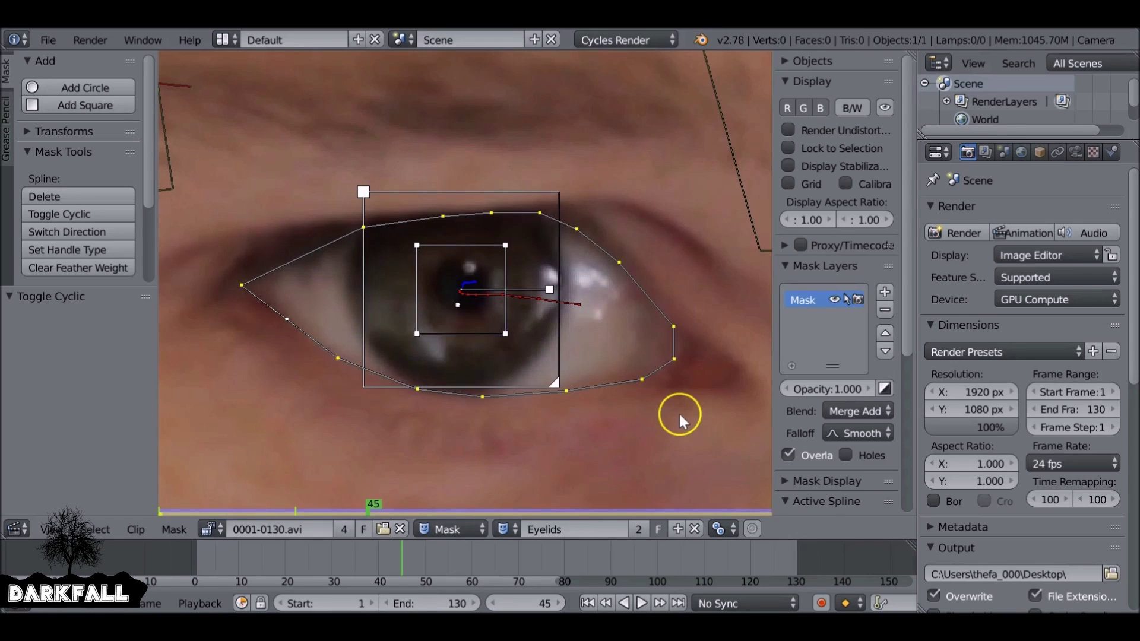
{"action": "key", "text": "ctrl+p"}
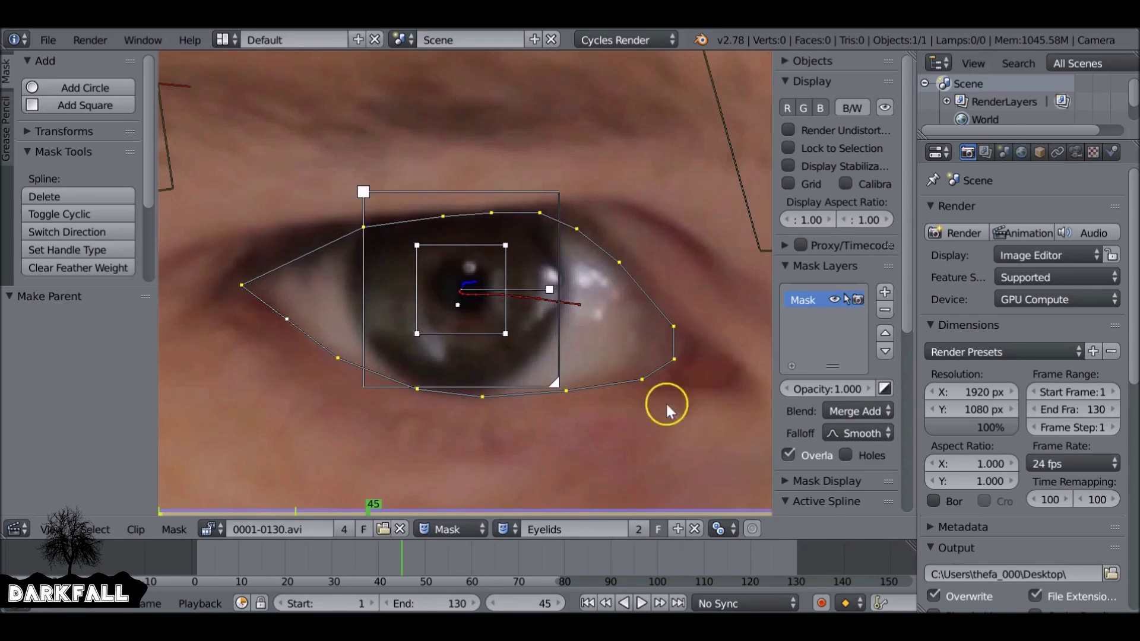
- Scrub through the early frames to check how the eyelid mask follows the eye, stopping at frame 21
{"action": "left_click_drag", "start_coordinate": [401, 557], "coordinate": [296, 553]}
{"action": "middle_click_drag", "start_coordinate": [425, 455], "coordinate": [389, 411]}
{"action": "left_click_drag", "start_coordinate": [287, 557], "coordinate": [239, 554]}
{"action": "middle_click_drag", "start_coordinate": [552, 394], "coordinate": [401, 293]}
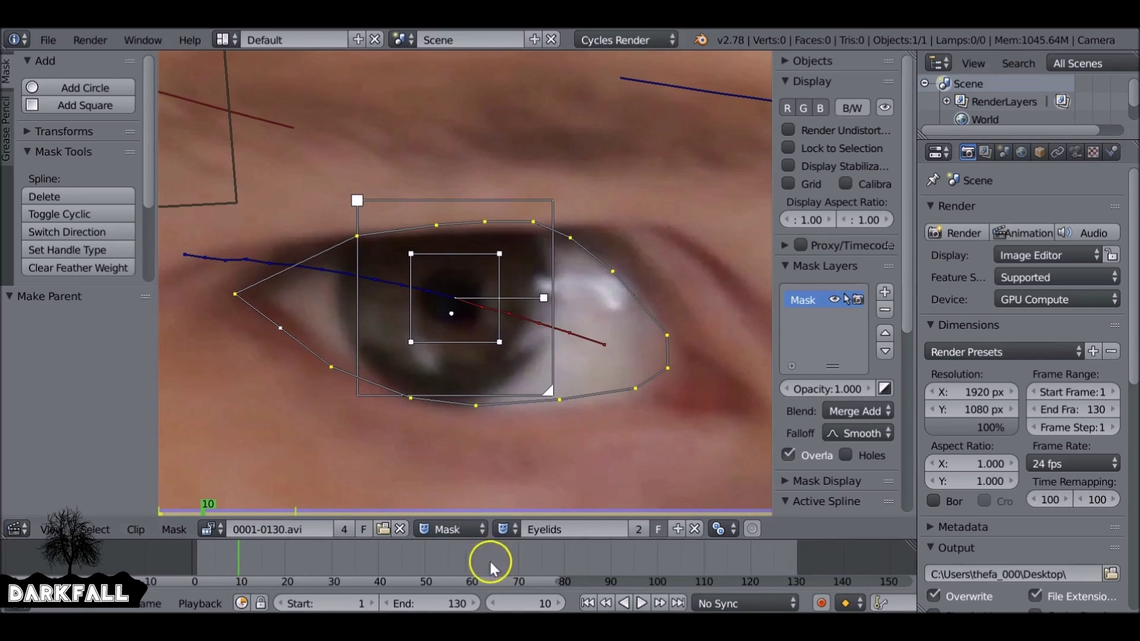
{"action": "left_click_drag", "start_coordinate": [272, 557], "coordinate": [291, 559]}
{"action": "middle_click_drag", "start_coordinate": [400, 456], "coordinate": [560, 453]}
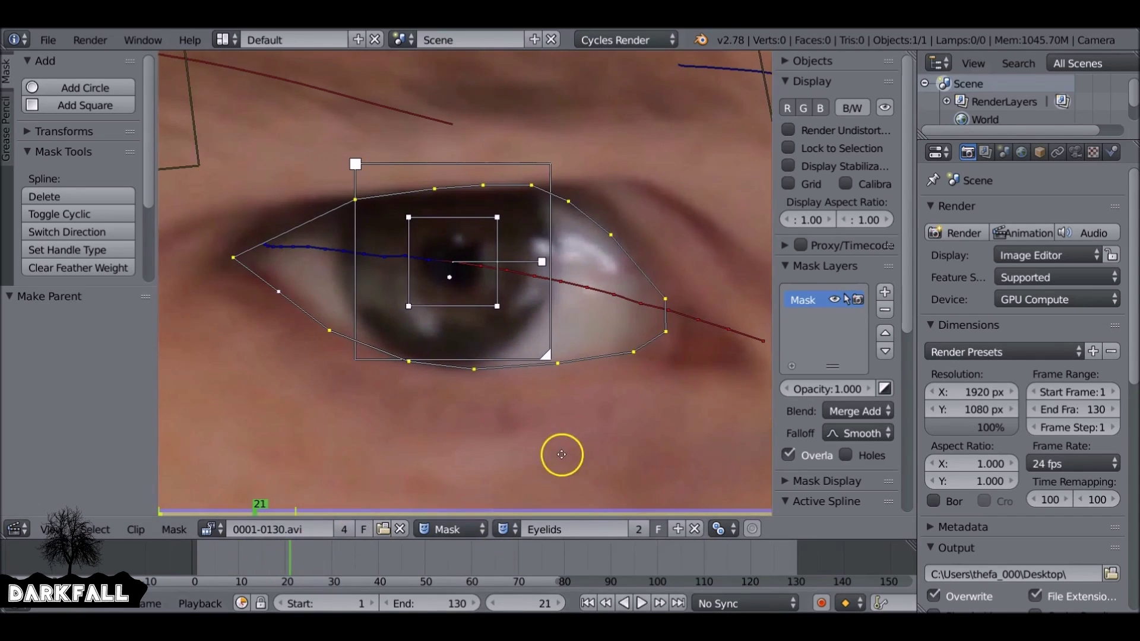
- Turn on automatic keyframing and key all eyelid mask points at frame 21 with a zero translation
{"action": "left_click", "coordinate": [821, 604]}
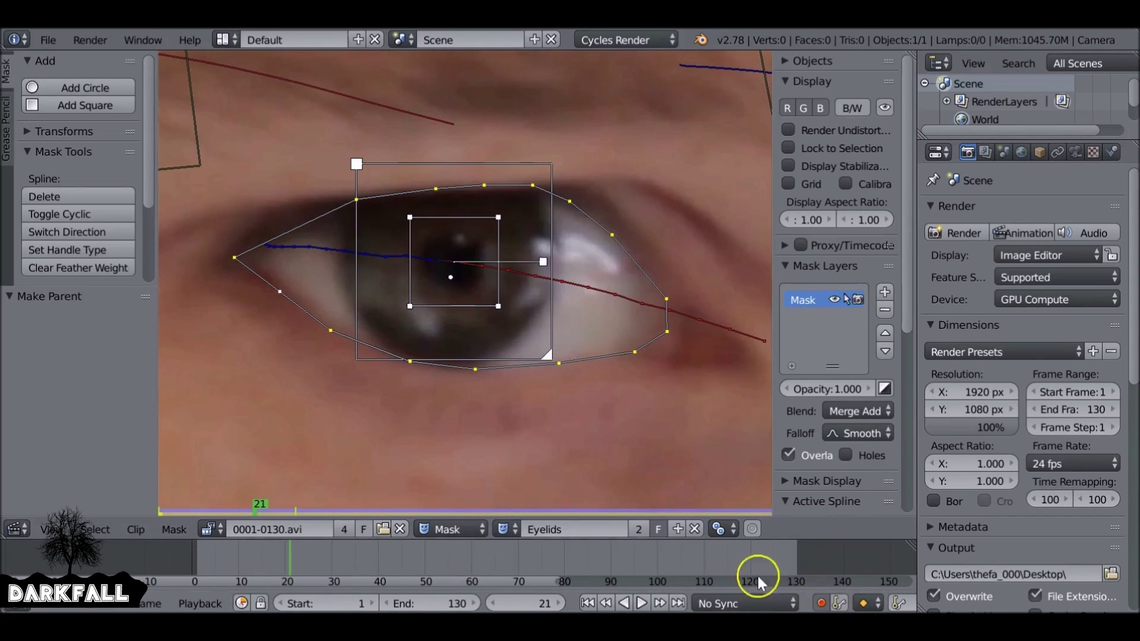
{"action": "key", "text": "g"}
{"action": "left_click", "coordinate": [458, 175]}
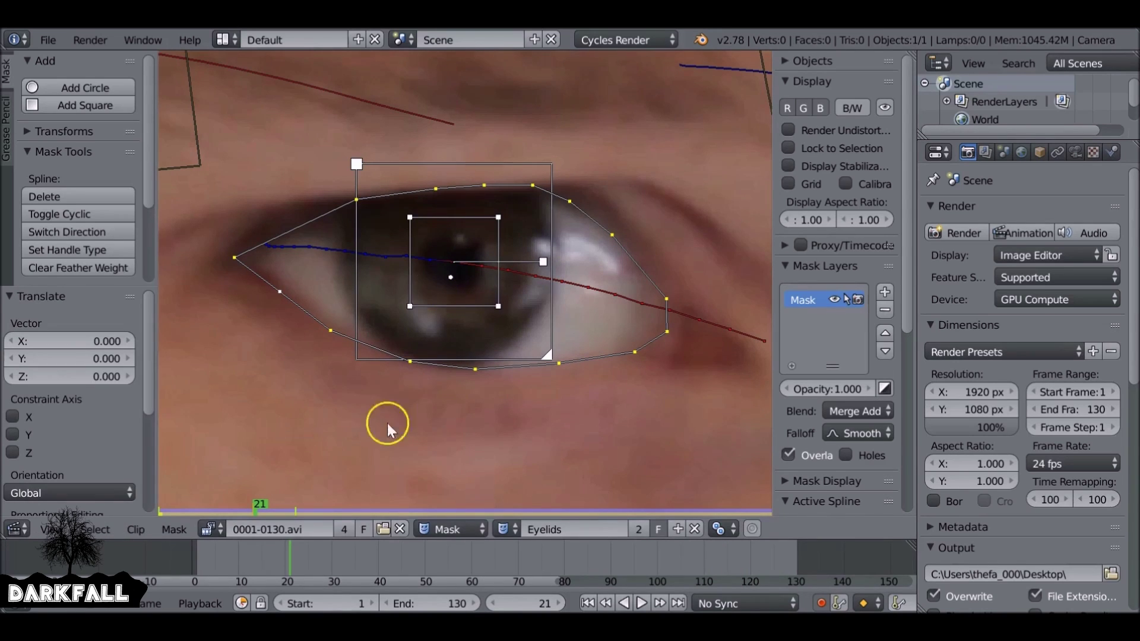
- Go to frame 14, slide the middle upper points of the eyelid mask down to the lid's edge, and key the shape
{"action": "left_click", "coordinate": [279, 555]}
{"action": "key", "text": "alt+a"}
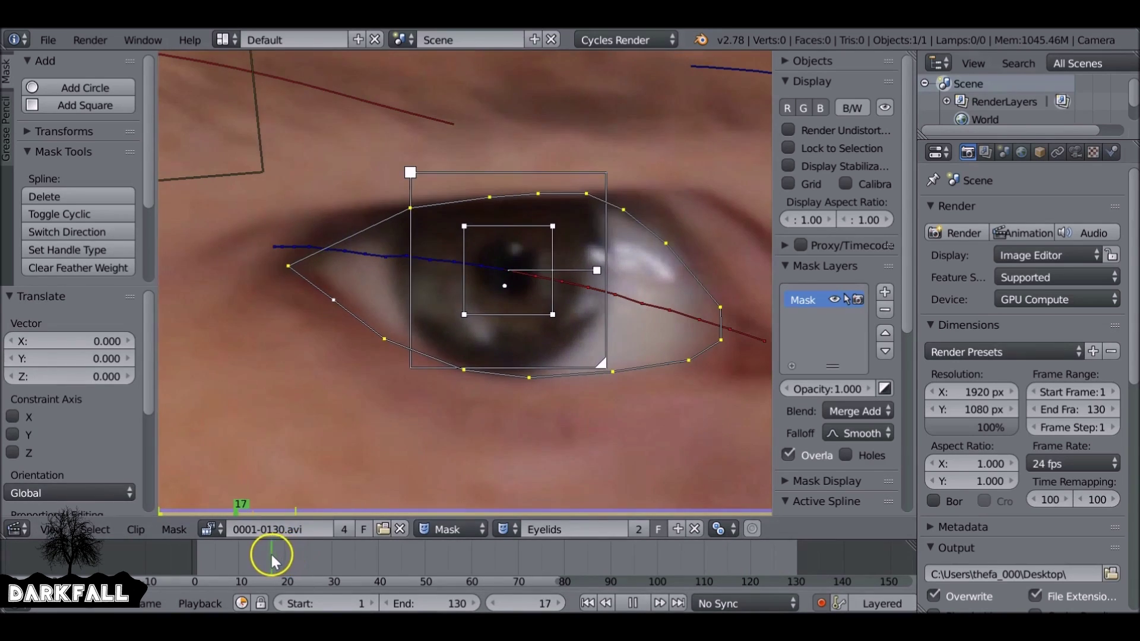
{"action": "key", "text": "alt+a"}
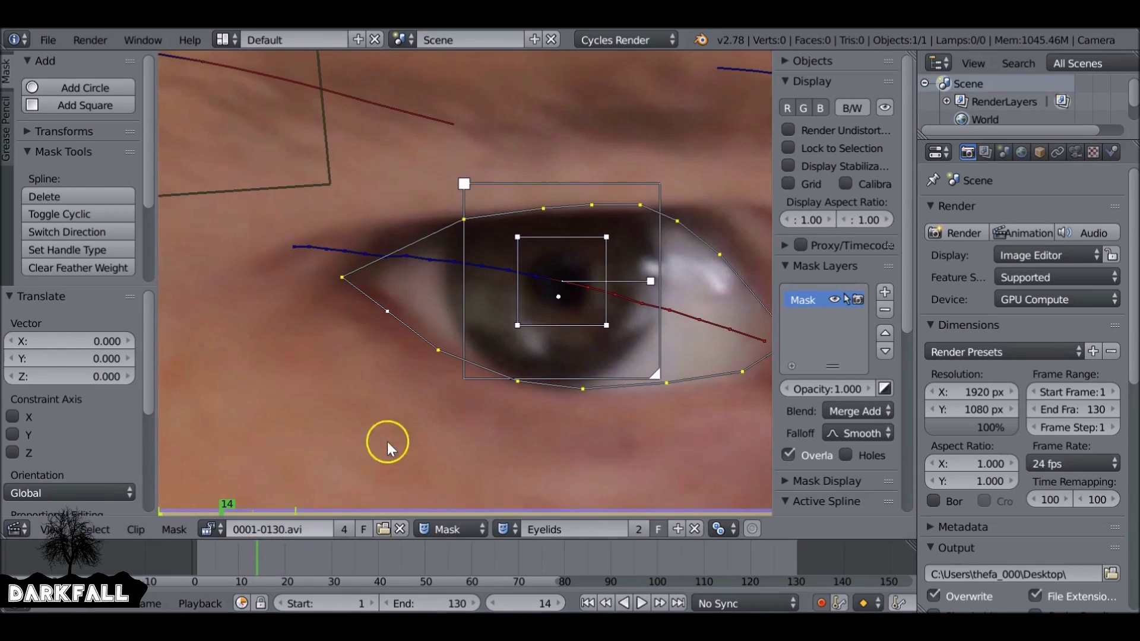
{"action": "left_click_drag", "start_coordinate": [543, 209], "coordinate": [543, 209]}
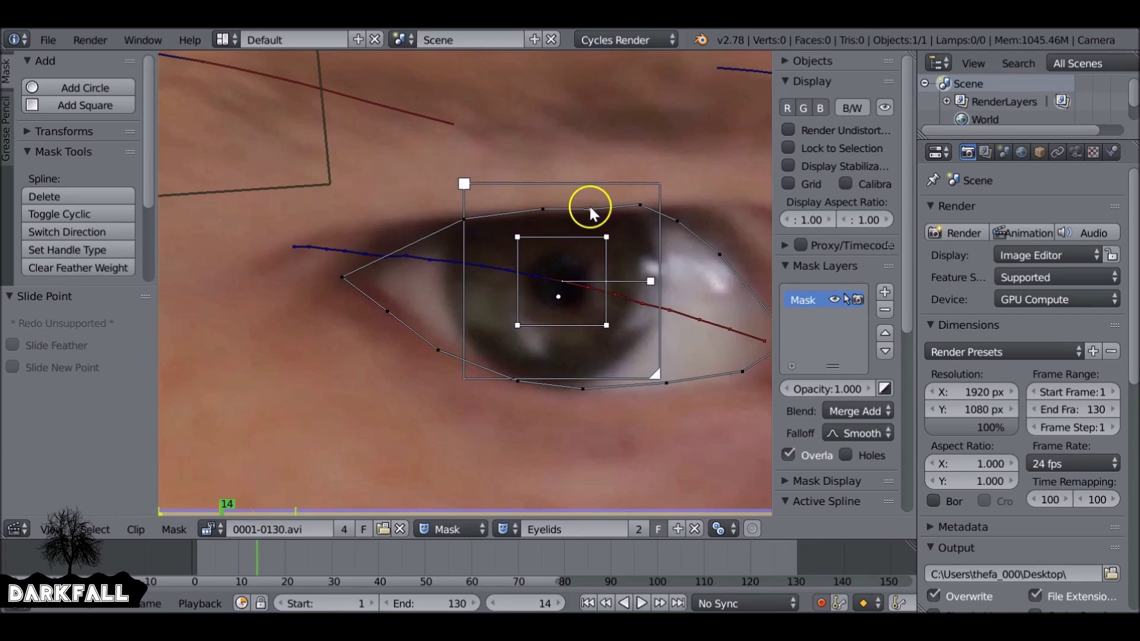
{"action": "left_click_drag", "start_coordinate": [635, 205], "coordinate": [640, 213]}
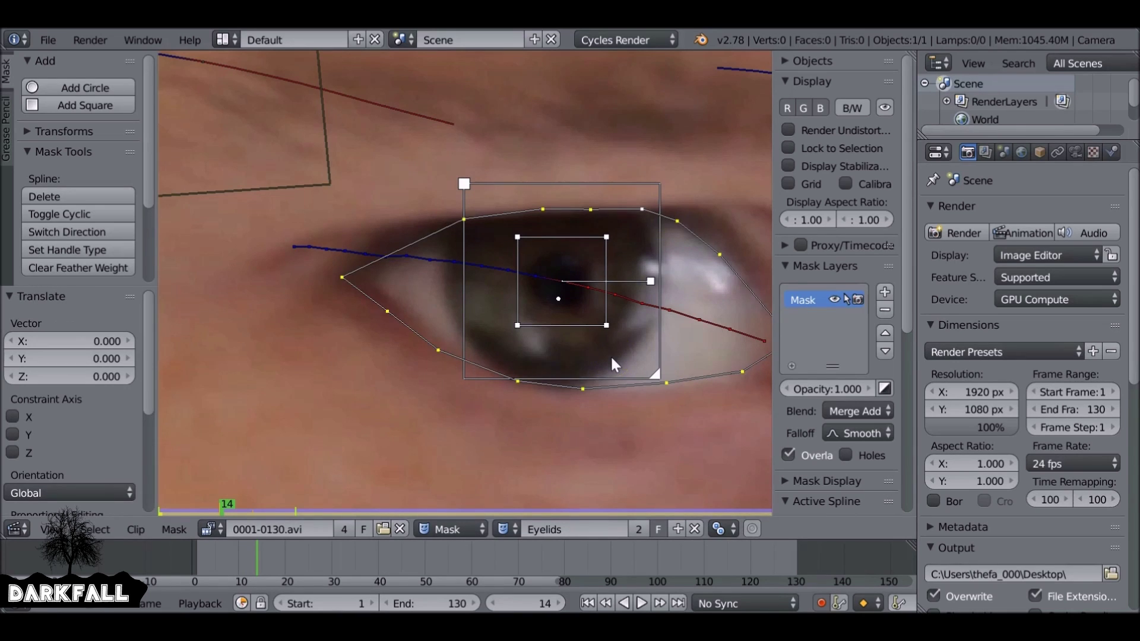
- Go to frame 6, slide the eyelid mask's corner, lower and upper points onto the lid edges, and select all points for keying
{"action": "key", "text": "Left"}
{"action": "key", "text": "Left"}
{"action": "key", "text": "Left"}
{"action": "key", "text": "Left"}
{"action": "key", "text": "Left"}
{"action": "key", "text": "Left"}
{"action": "key", "text": "Left"}
{"action": "key", "text": "Left"}
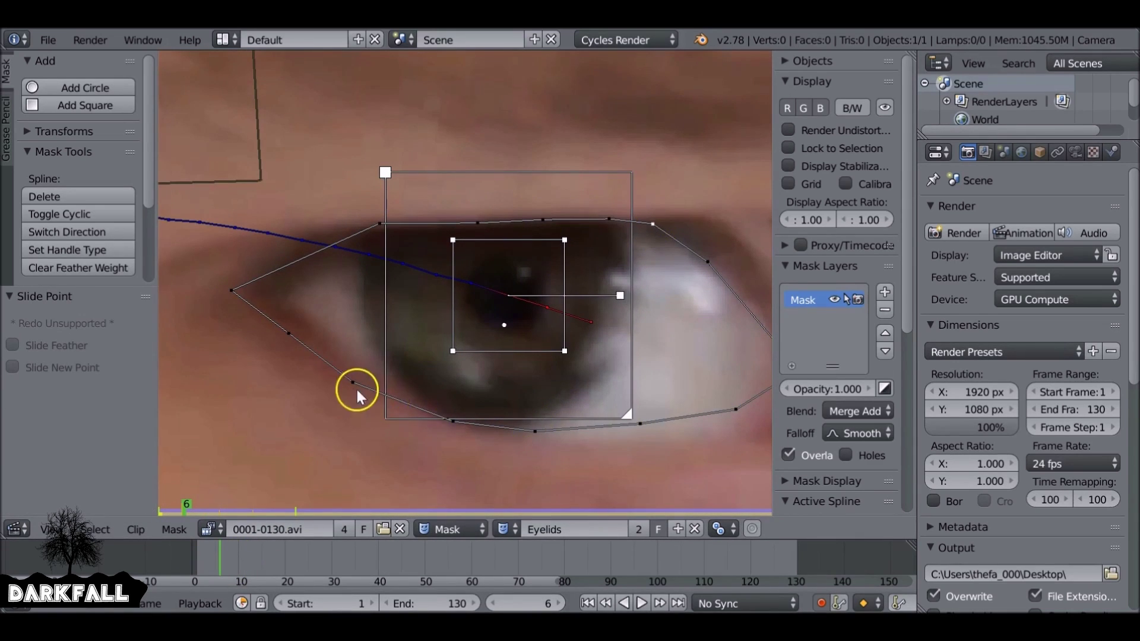
{"action": "key", "text": "a"}
{"action": "key", "text": "a"}
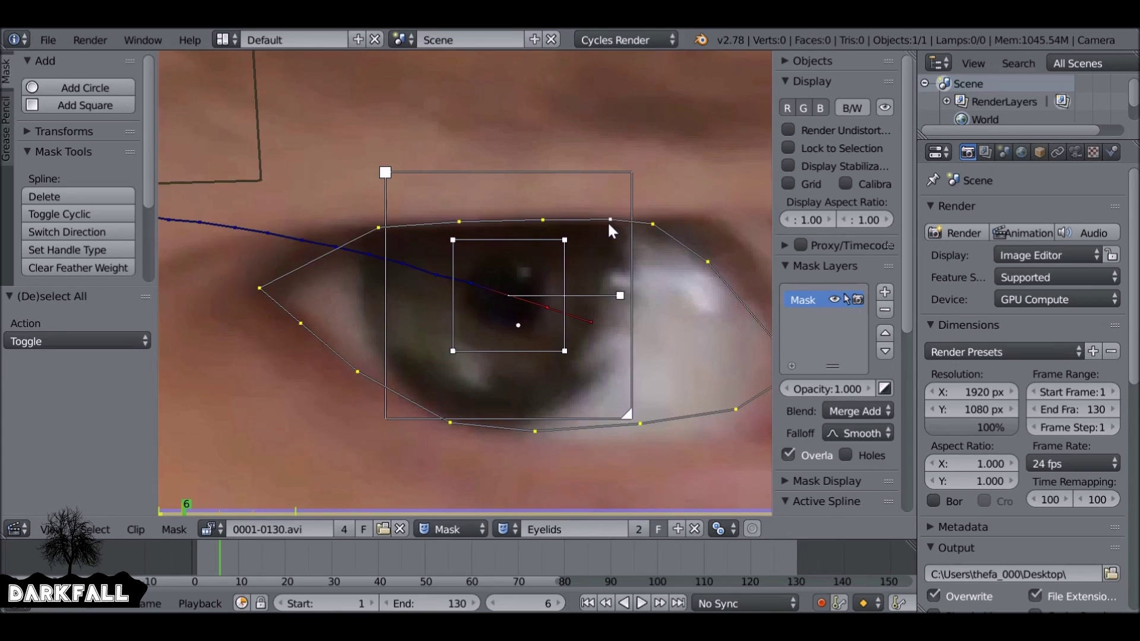
- Go to frame 1, key all points of the eyelid mask, and scrub to frame 55 to check how it follows the eye
{"action": "left_click", "coordinate": [201, 561]}
{"action": "key", "text": "a"}
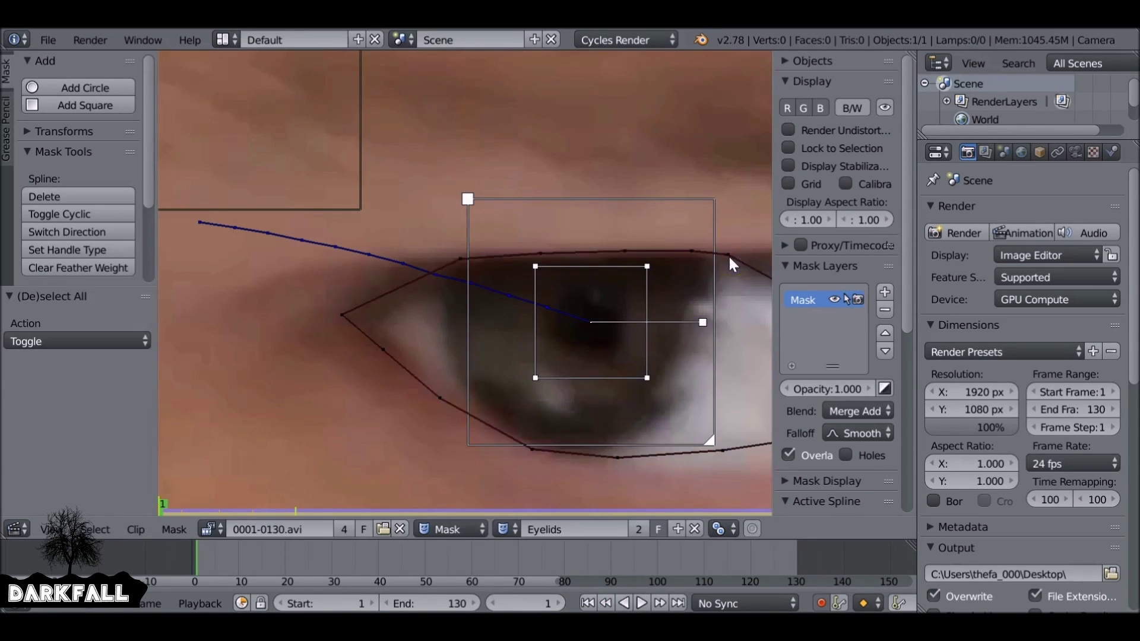
{"action": "scroll", "coordinate": [729, 254], "scroll_direction": "down", "scroll_amount": 5}
{"action": "left_click_drag", "start_coordinate": [265, 554], "coordinate": [453, 283]}
{"action": "left_click", "coordinate": [572, 343]}
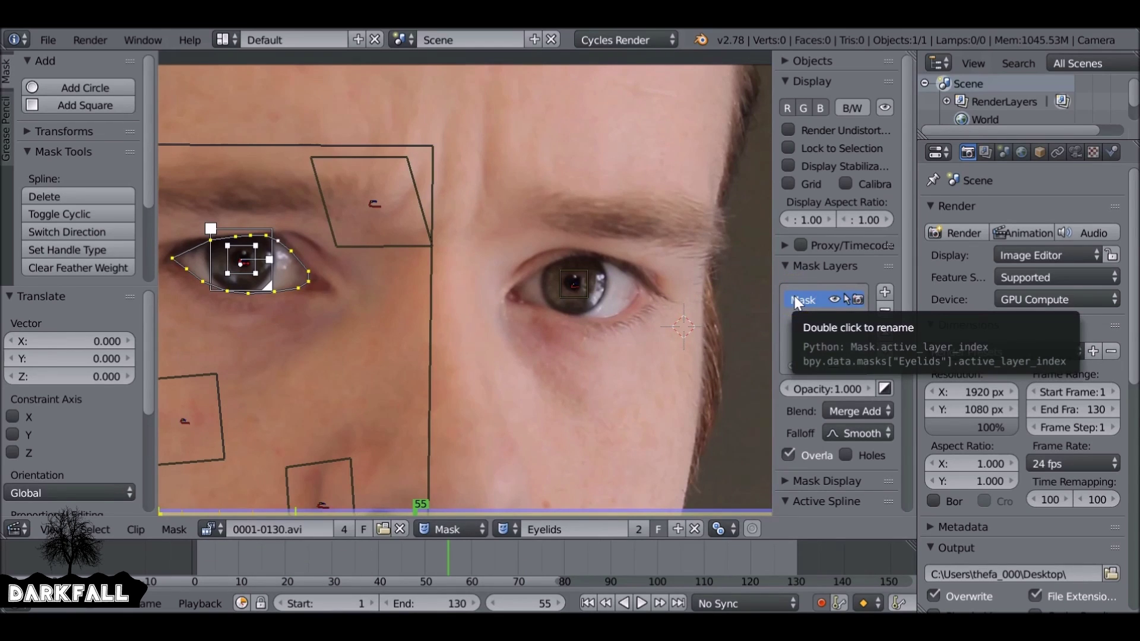
- Rename the existing eyelid mask layer to Left and hide it in the viewer
{"action": "type", "text": "Eft"}
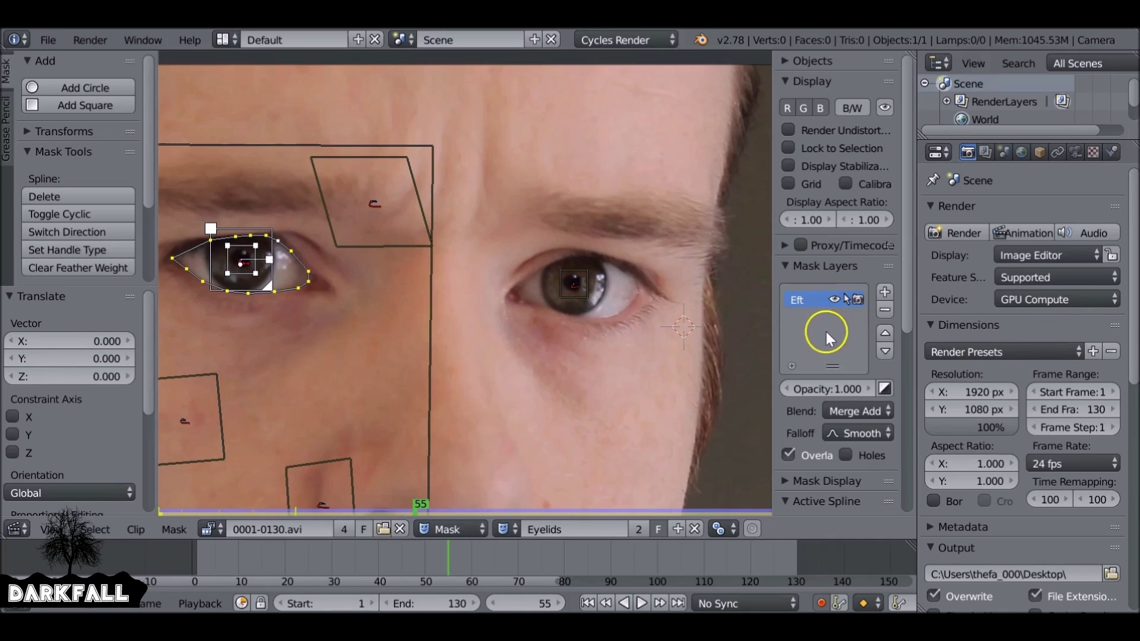
{"action": "double_click", "coordinate": [800, 303]}
{"action": "type", "text": "Left"}
{"action": "key", "text": "Return"}
{"action": "left_click", "coordinate": [880, 296]}
{"action": "left_click", "coordinate": [837, 300]}
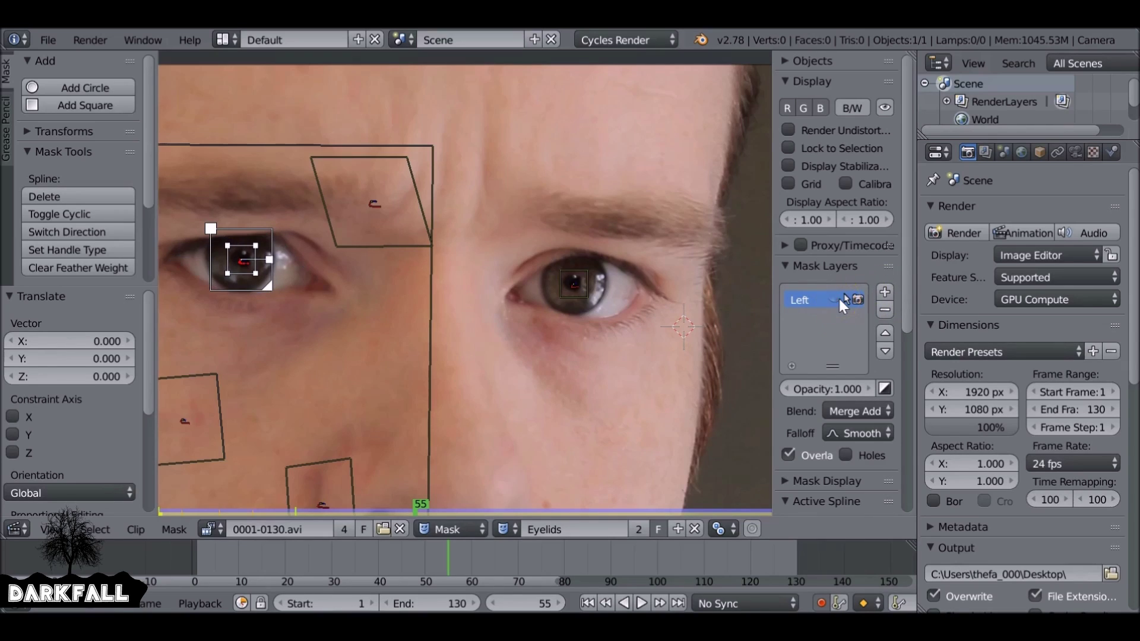
- Add a second mask layer and name it Right
{"action": "left_click", "coordinate": [884, 292]}
{"action": "double_click", "coordinate": [802, 319]}
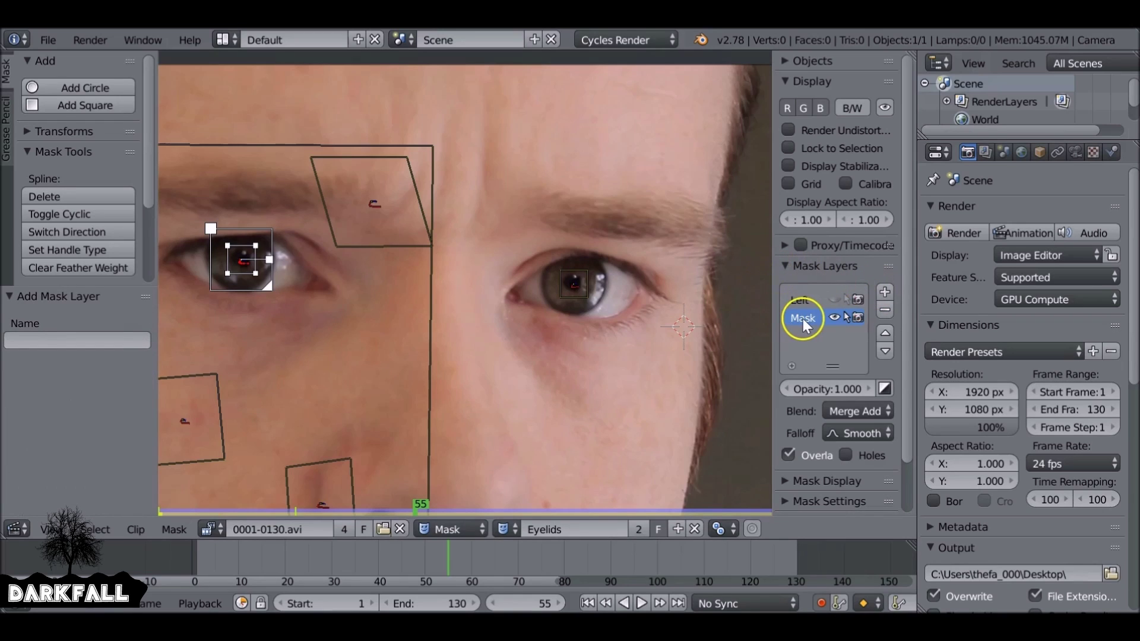
{"action": "type", "text": "Right"}
{"action": "key", "text": "Return"}
- At frame 30, outline the other eye's upper and lower eyelids with mask points on the Right layer and close the spline
{"action": "scroll", "coordinate": [493, 232], "scroll_direction": "up", "scroll_amount": 5}
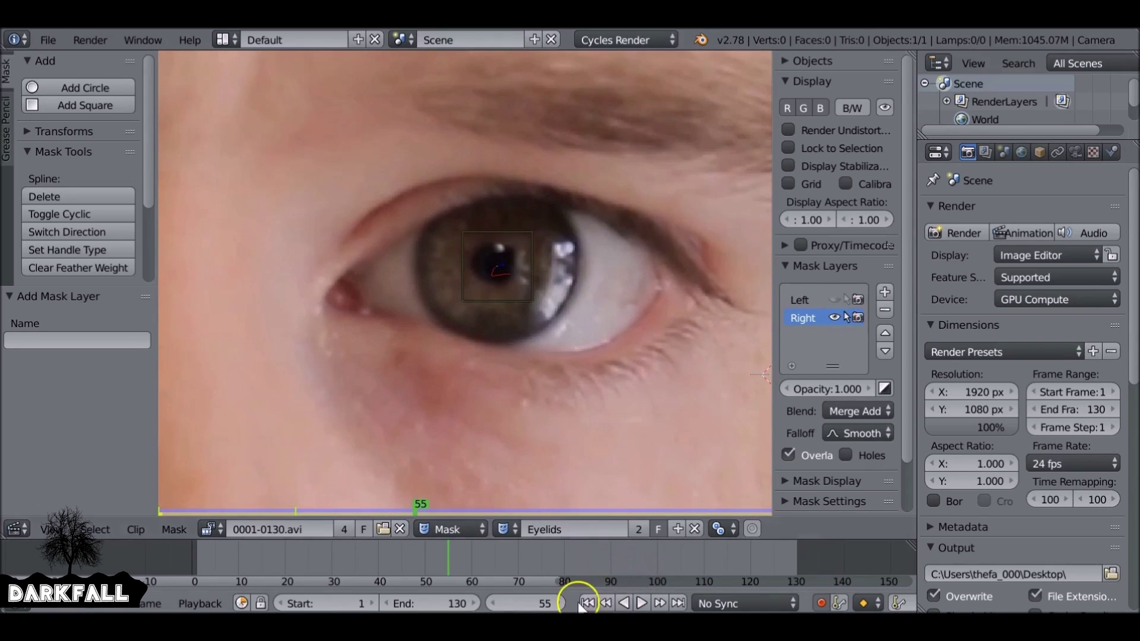
{"action": "left_click_drag", "start_coordinate": [458, 553], "coordinate": [332, 585]}
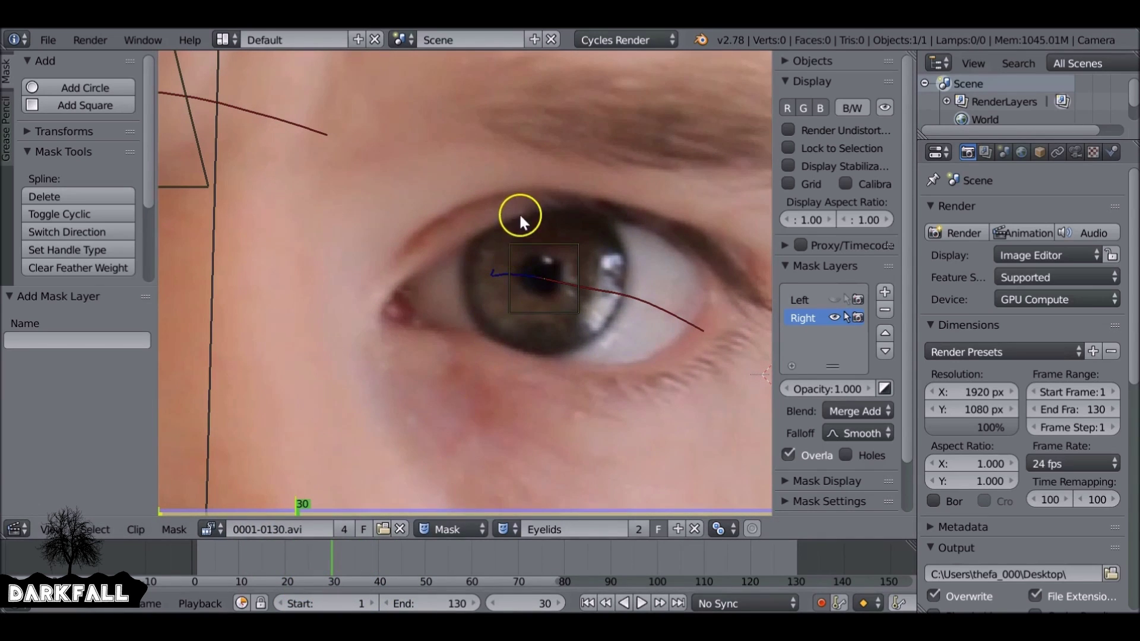
{"action": "left_click", "coordinate": [384, 299], "text": "ctrl"}
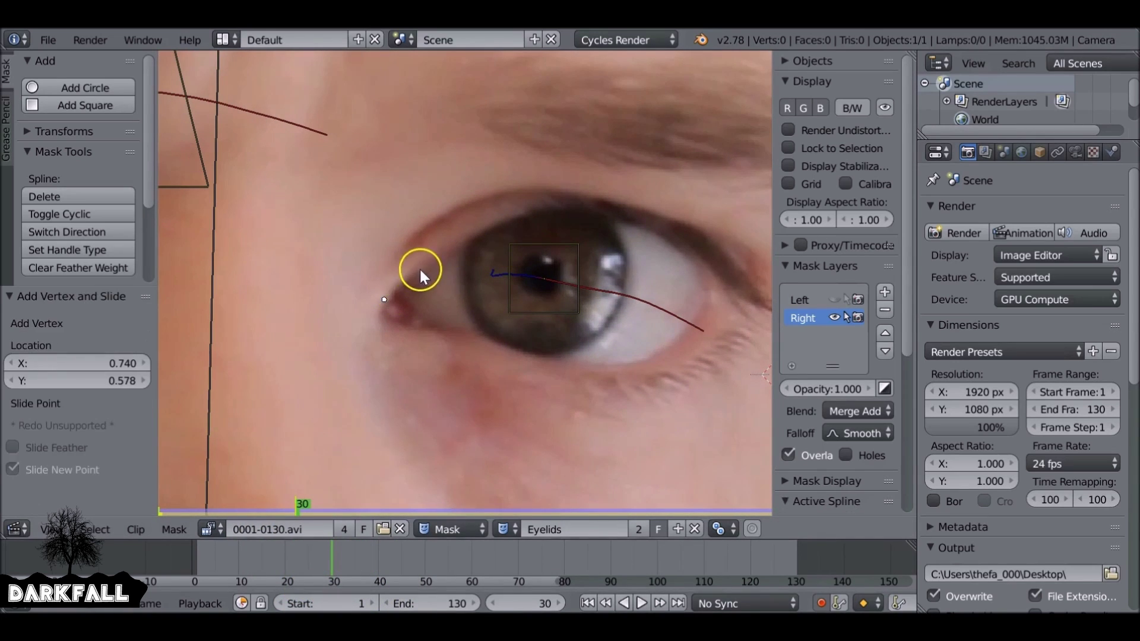
{"action": "left_click", "coordinate": [434, 263], "text": "ctrl"}
{"action": "left_click", "coordinate": [514, 218], "text": "ctrl"}
{"action": "left_click", "coordinate": [614, 216], "text": "ctrl"}
{"action": "left_click", "coordinate": [692, 268], "text": "ctrl"}
{"action": "left_click", "coordinate": [664, 348], "text": "ctrl"}
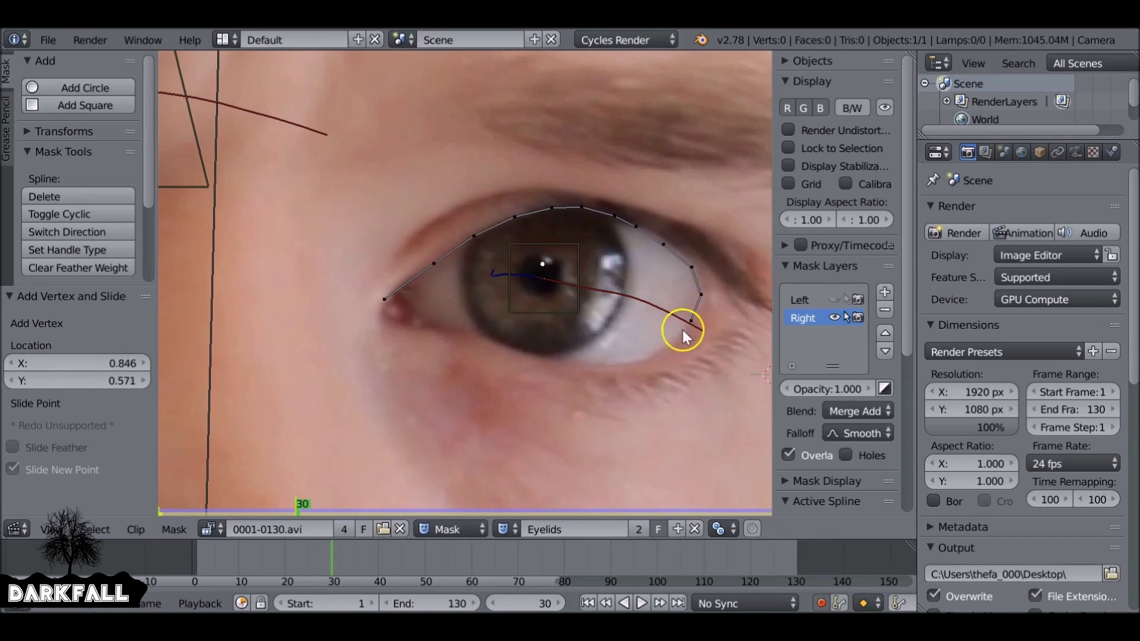
{"action": "left_click", "coordinate": [520, 351], "text": "ctrl"}
{"action": "left_click", "coordinate": [417, 325], "text": "ctrl"}
{"action": "key", "text": "alt+c"}
- Parent the Right layer's eyelid mask to the pupil marker and start refitting its upper lid points at frame 14
{"action": "left_click", "coordinate": [649, 254]}
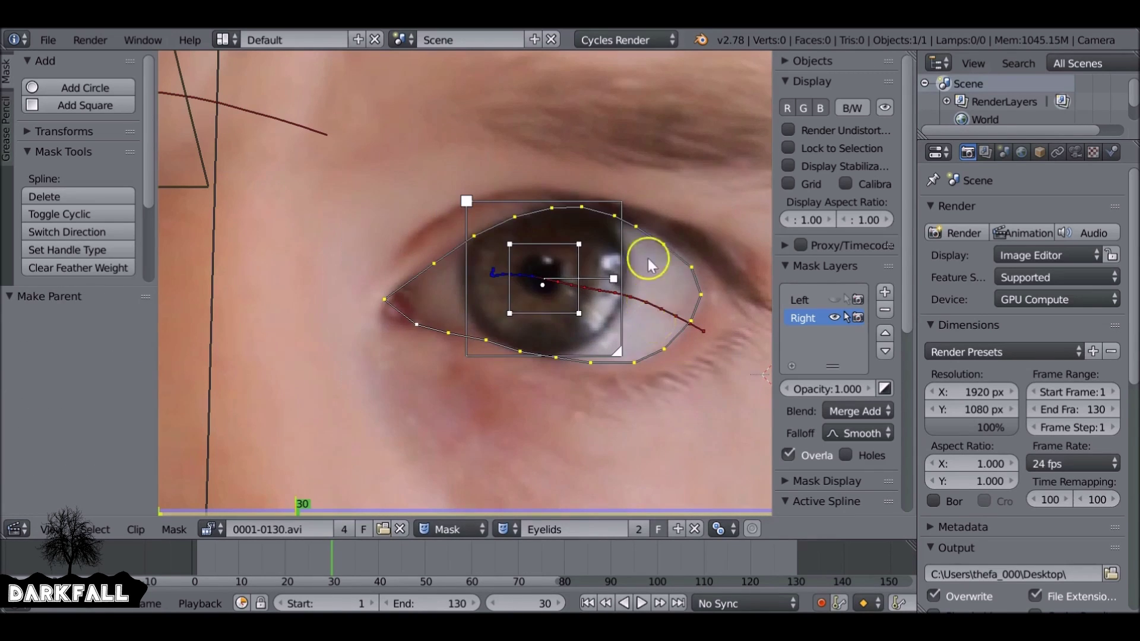
{"action": "scroll", "coordinate": [593, 178], "scroll_direction": "up", "scroll_amount": 3}
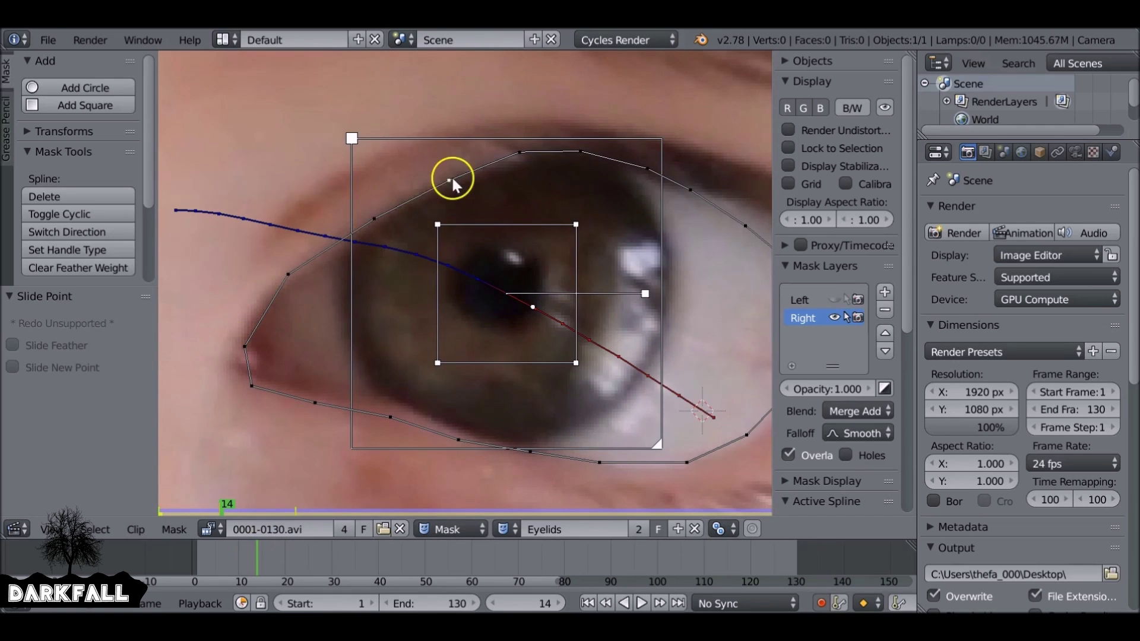